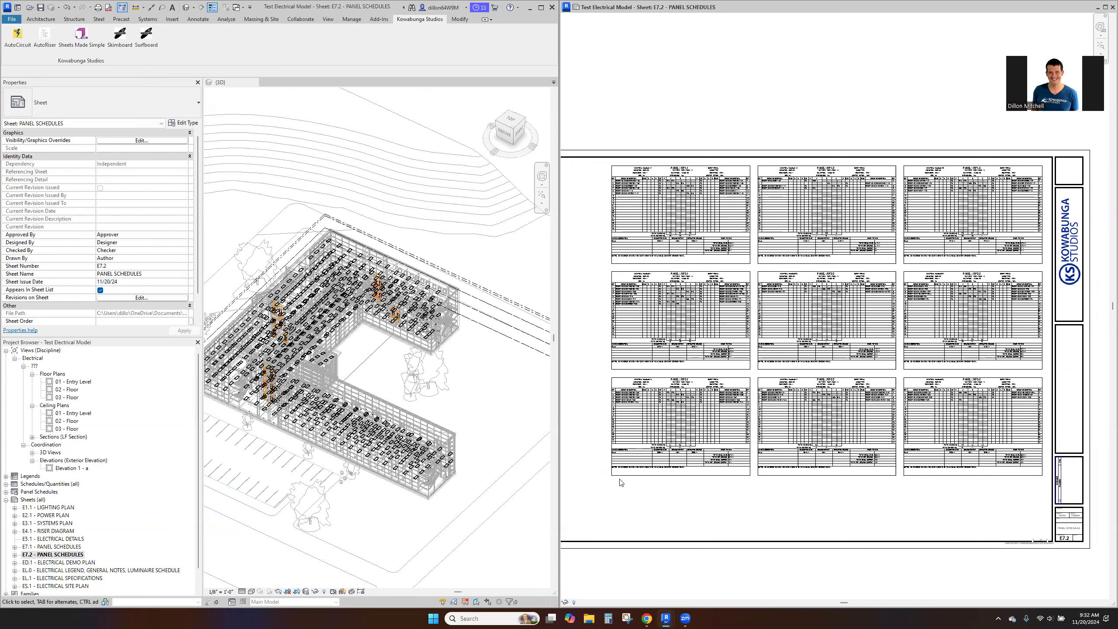
- Delete all placed fixtures and devices from the 3D building model, filtering Electrical Equipment out of the selection
scroll(338, 379, "up", 4)
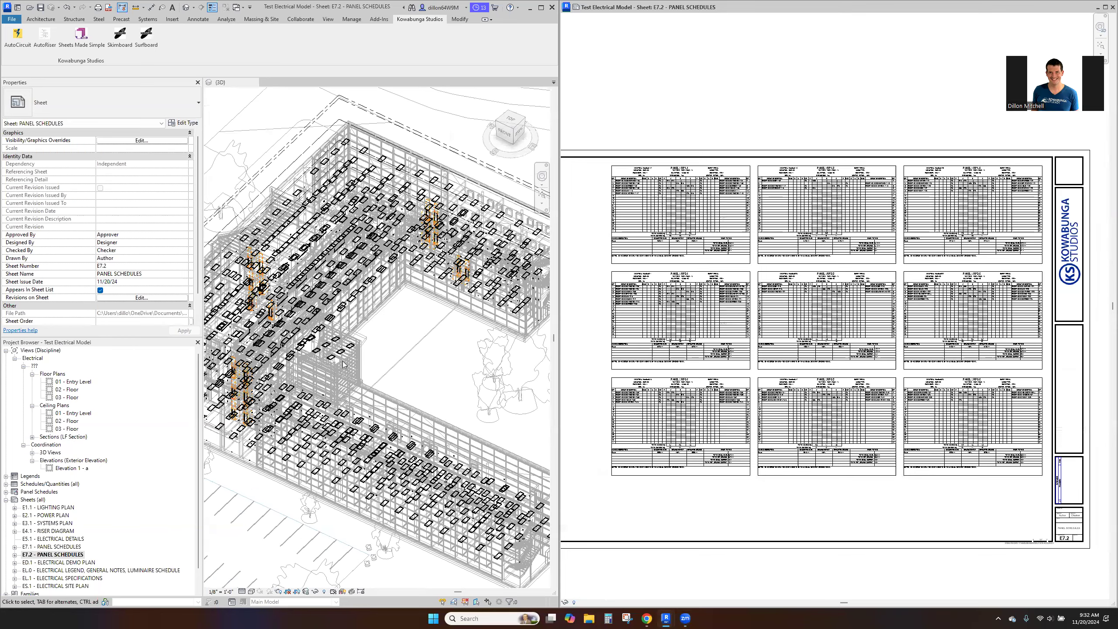
scroll(342, 364, "up", 2)
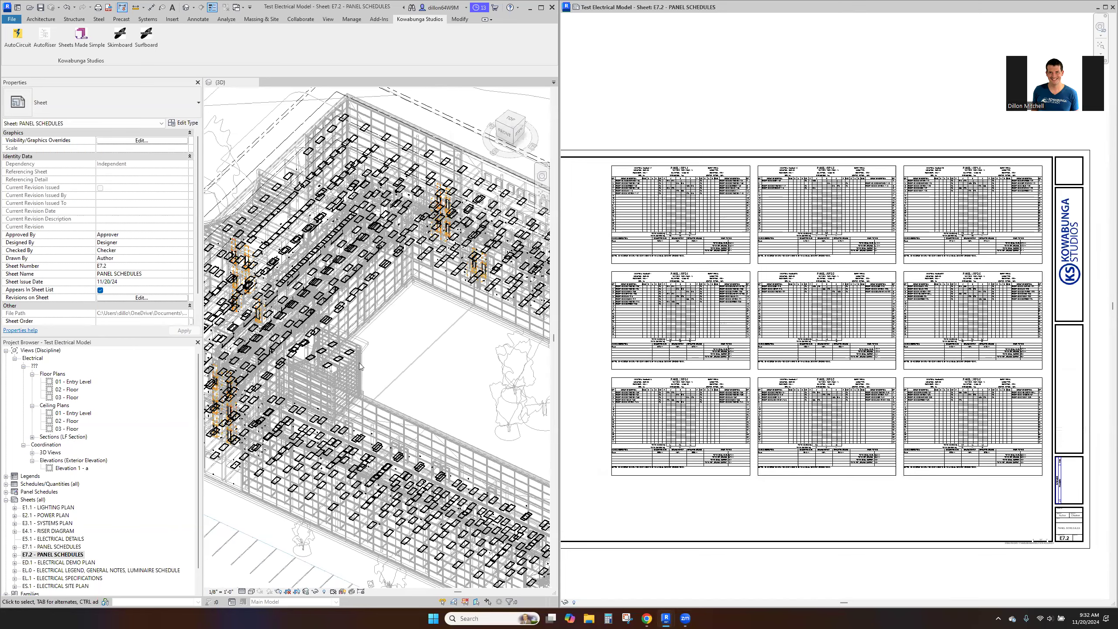
scroll(360, 364, "down", 3)
middle_click_drag(373, 366, 468, 348)
middle_click_drag(445, 302, 451, 416, "shift")
middle_click_drag(493, 368, 403, 403, "shift")
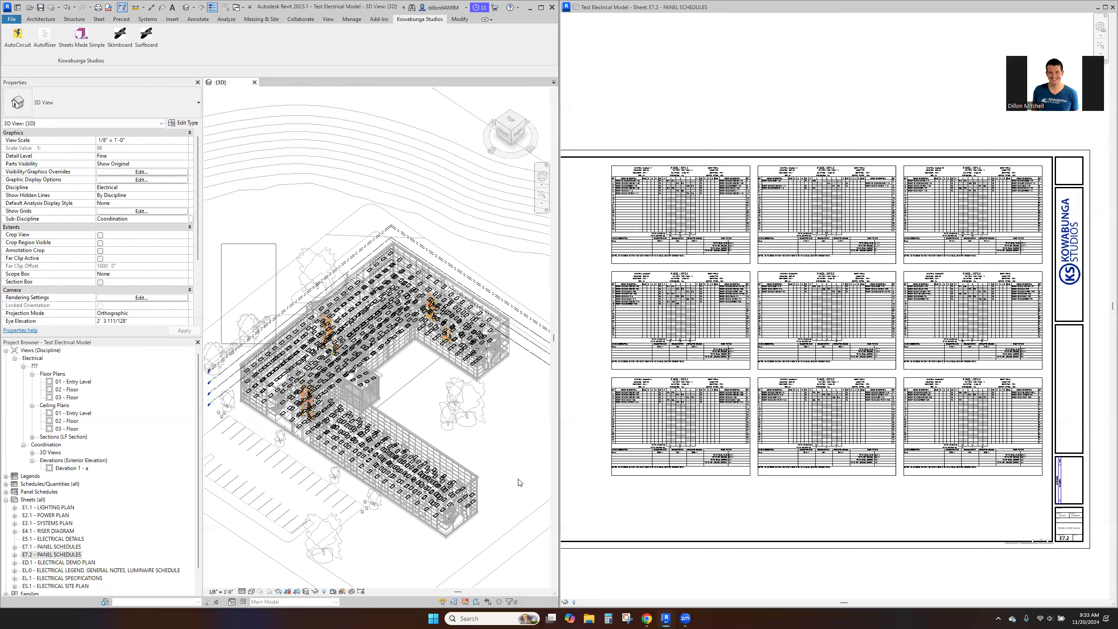
left_click_drag(520, 483, 531, 541)
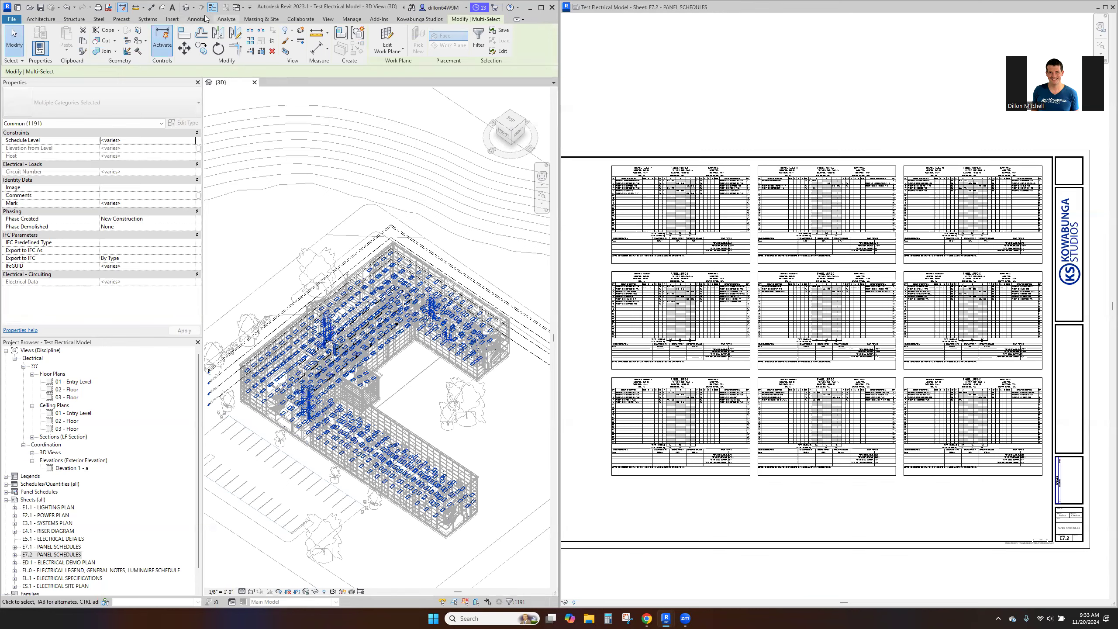
left_click(479, 39)
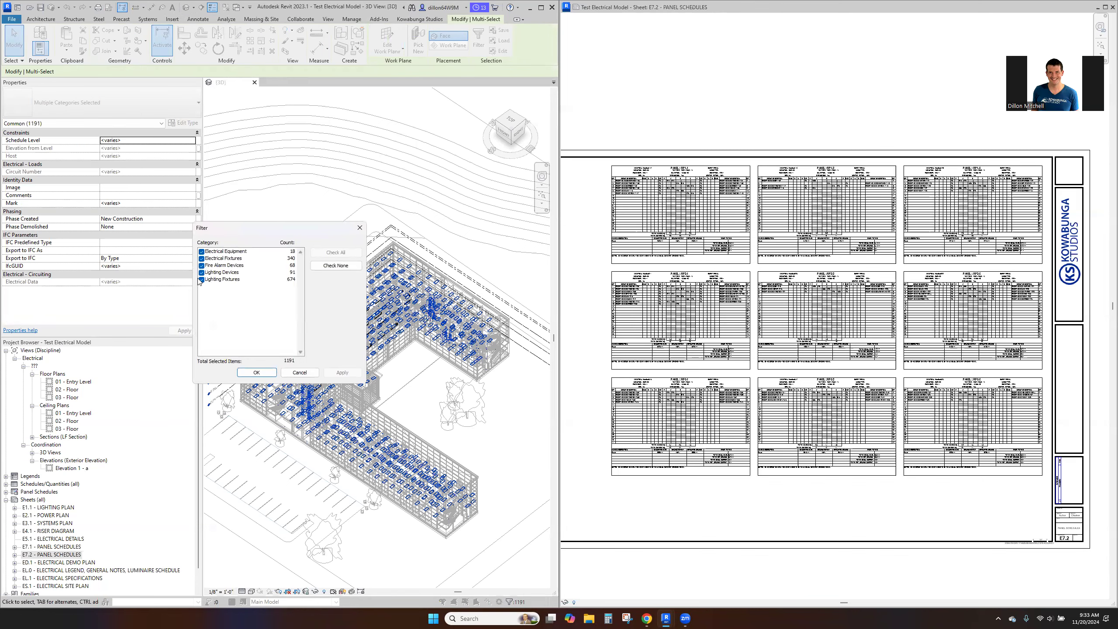
left_click(202, 252)
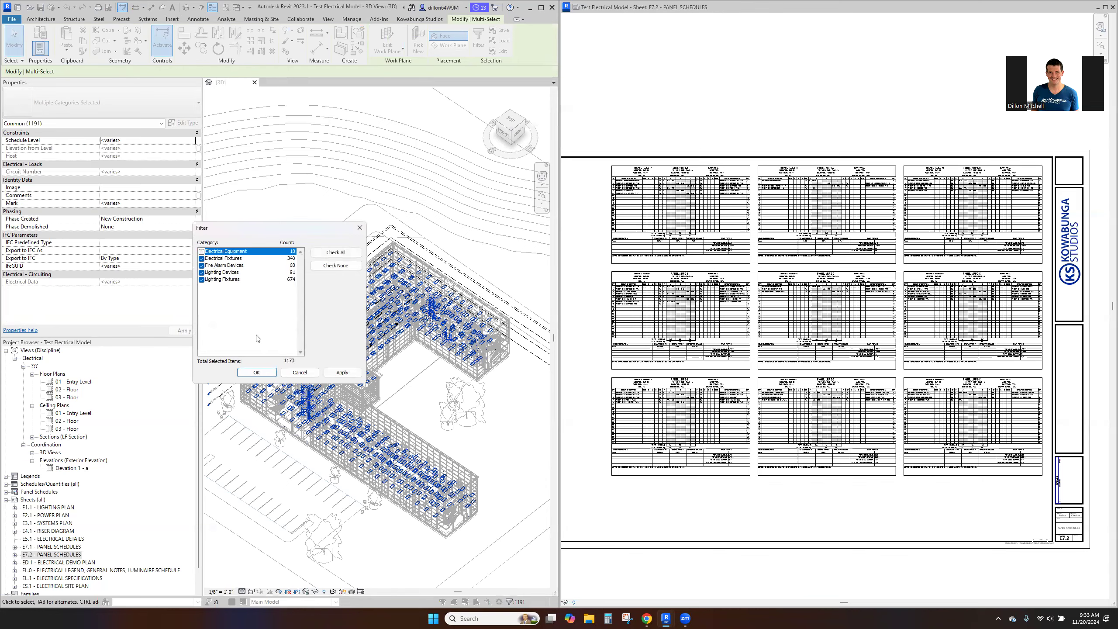
left_click(256, 373)
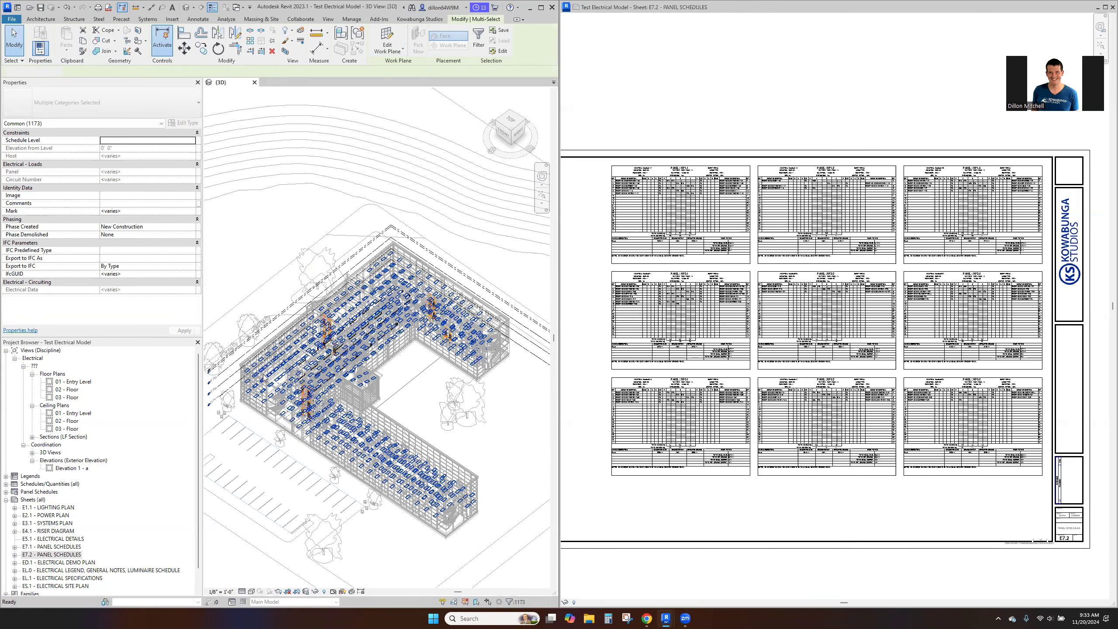
left_click(413, 395)
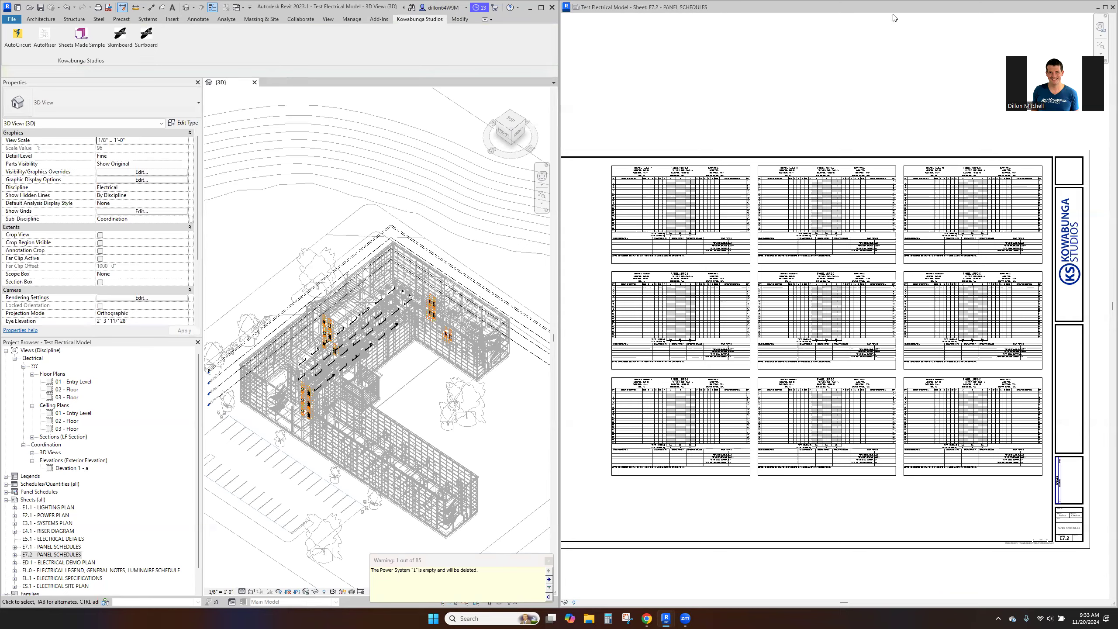
- Close the separate E7.2 panel schedules sheet window and maximize the window with the 3D view
left_click(1112, 7)
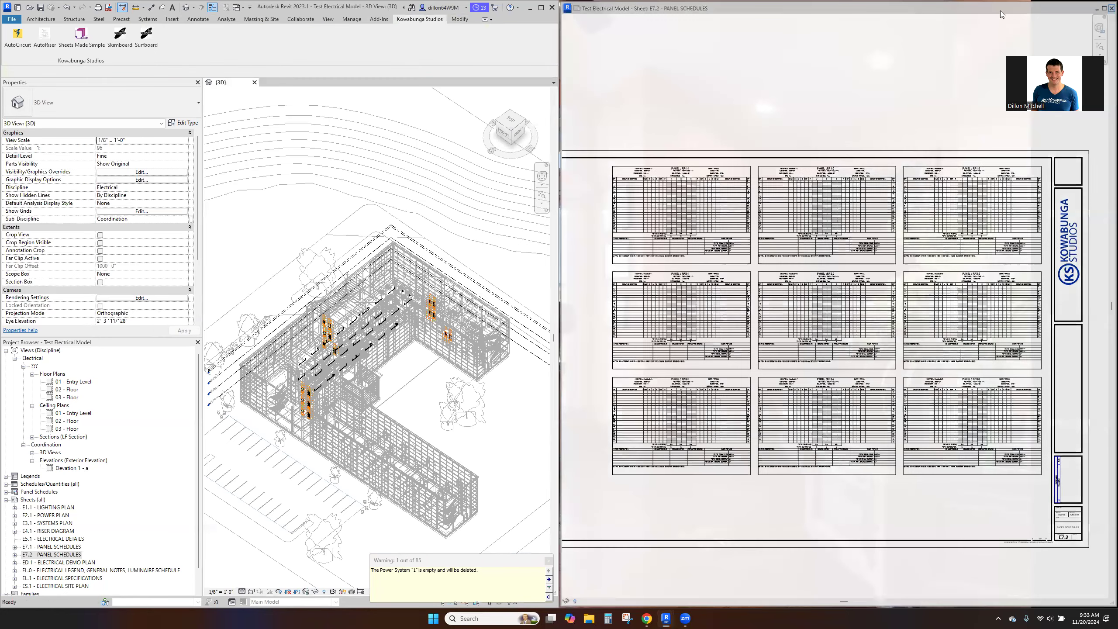
left_click(541, 7)
scroll(393, 207, "up", 3)
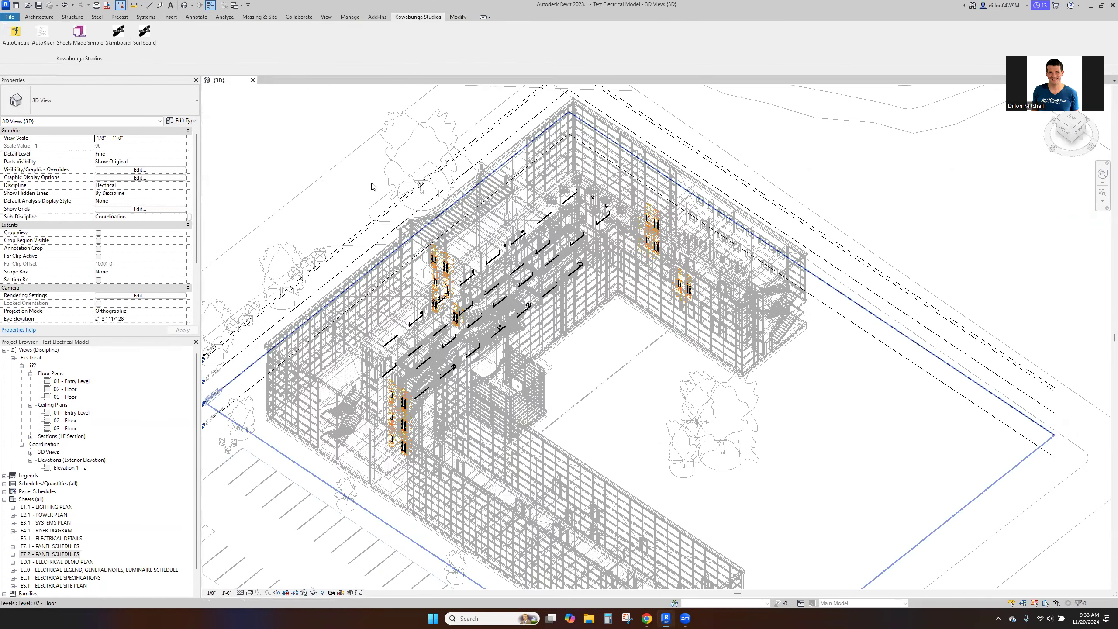
- Select everything left in the building to check the remaining electrical equipment, and clear the selection
scroll(590, 248, "down", 3)
left_click_drag(256, 133, 653, 441)
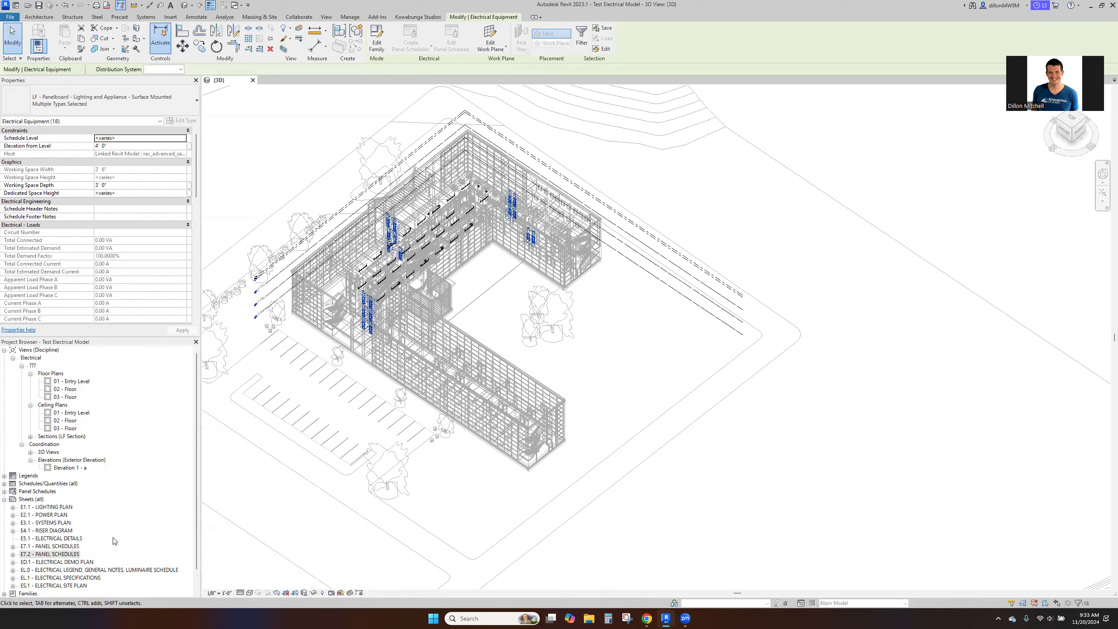
left_click(668, 338)
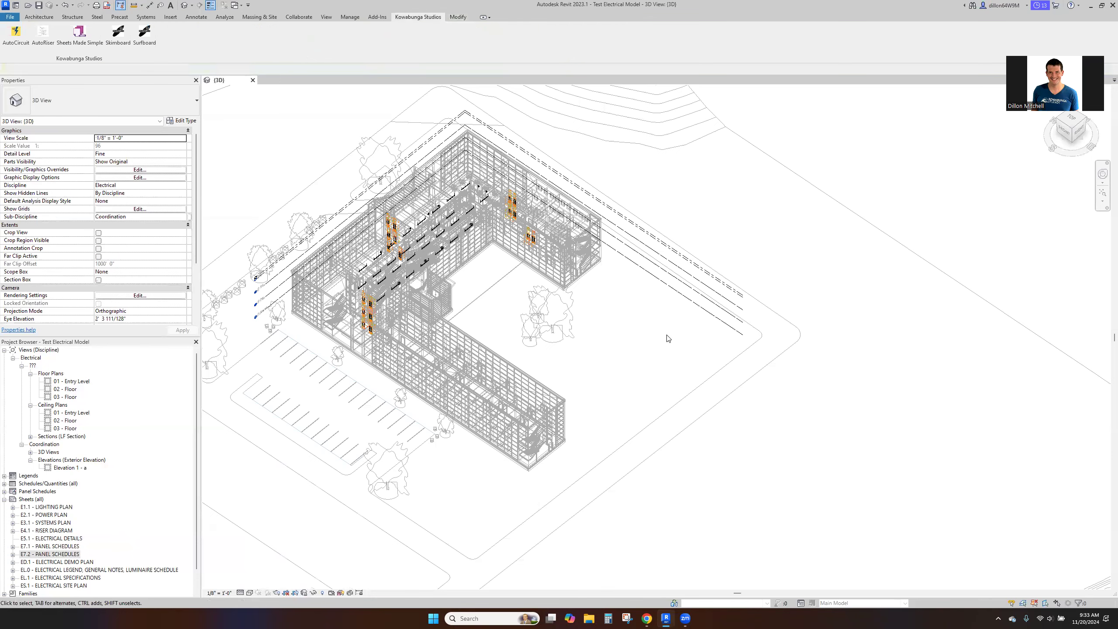
- Start the Surfboard tool with the room list sorted by unique room names
left_click(157, 39)
left_click(563, 336)
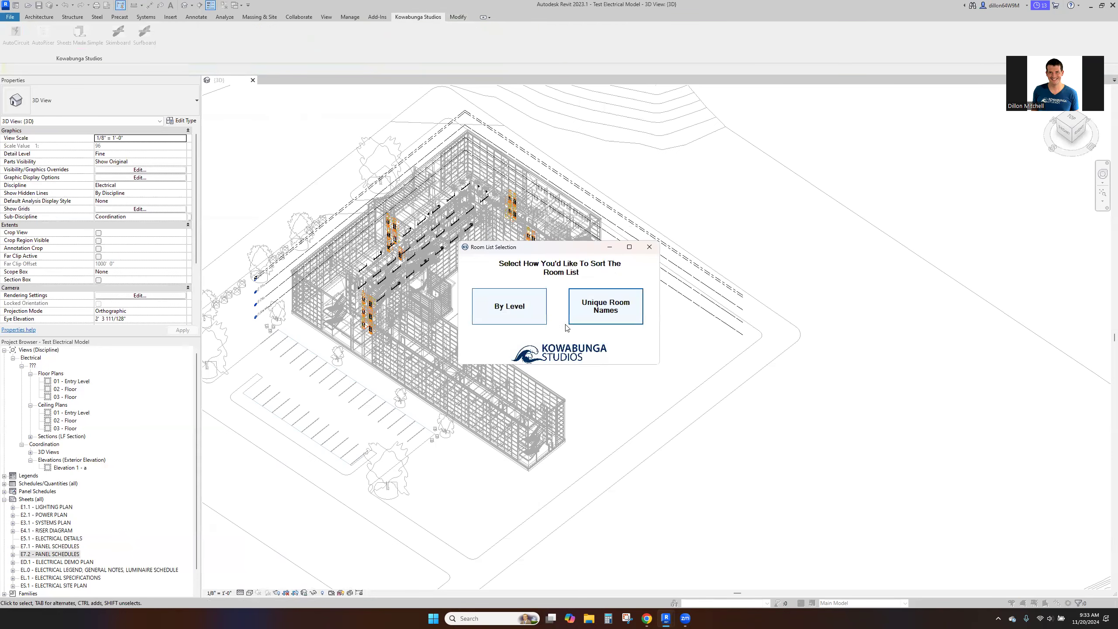
left_click(607, 309)
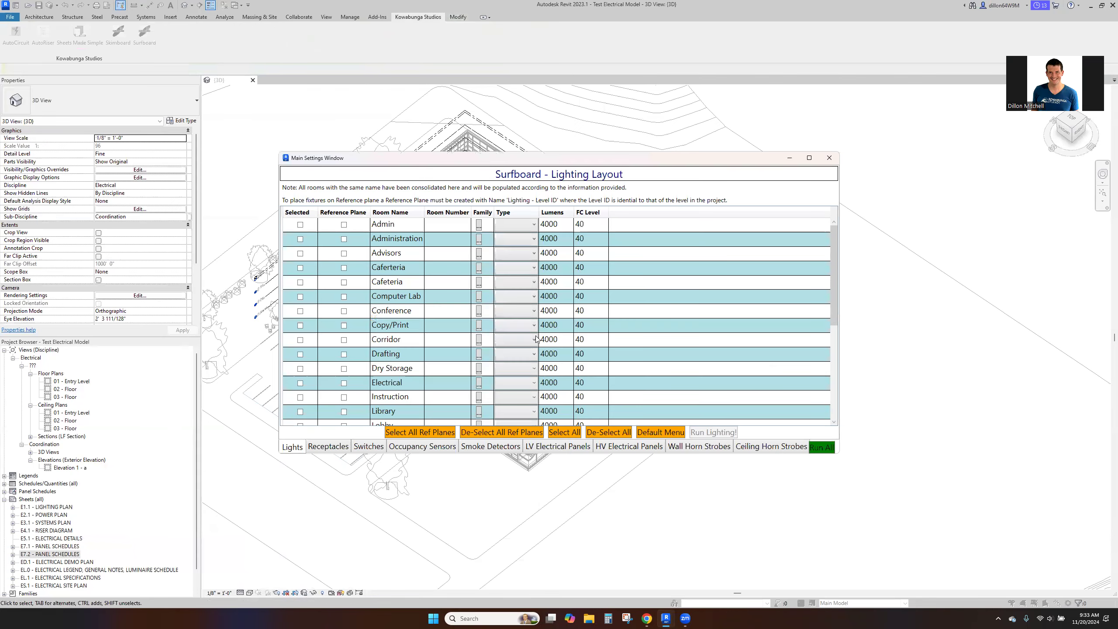
- Set the default lighting fixture type to FTF2 for all rooms and include every room in the lighting layout
left_click(667, 432)
left_click(617, 349)
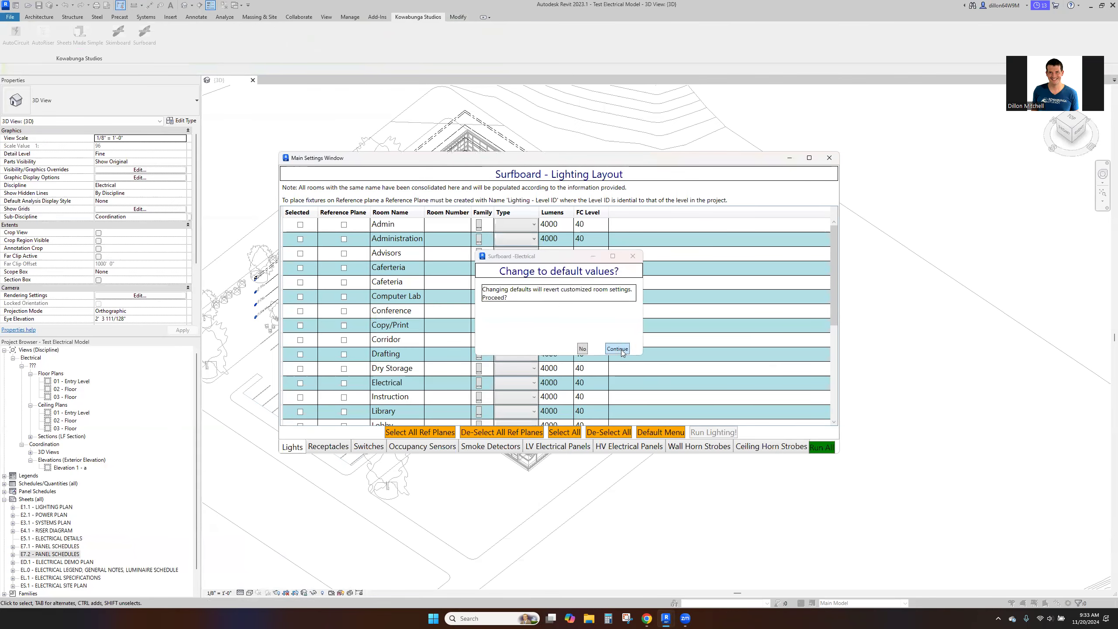
left_click(619, 288)
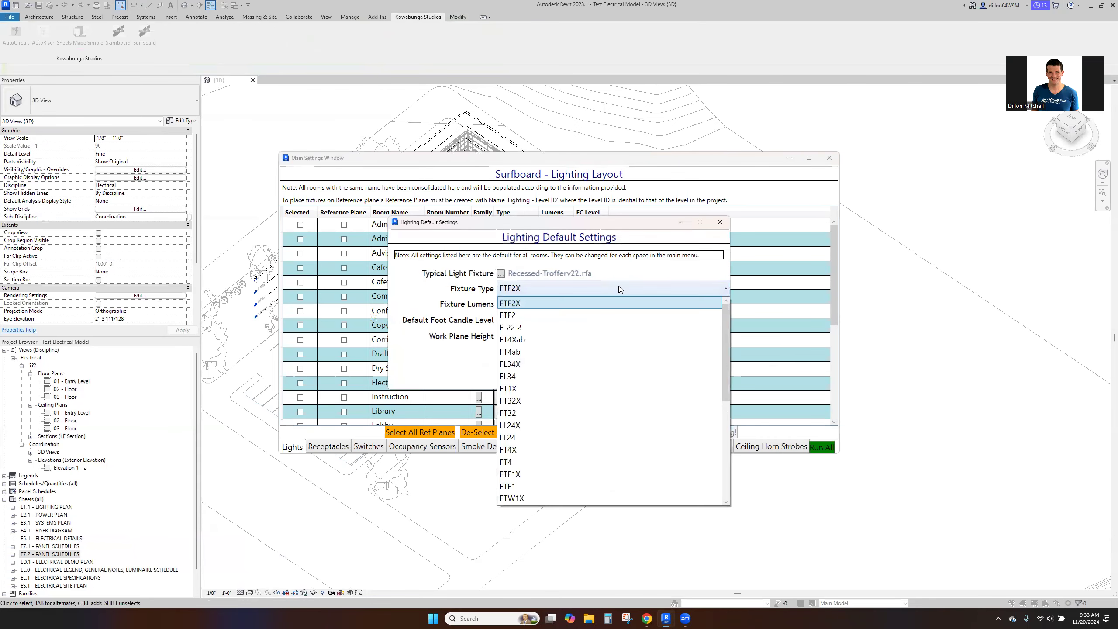
left_click(623, 315)
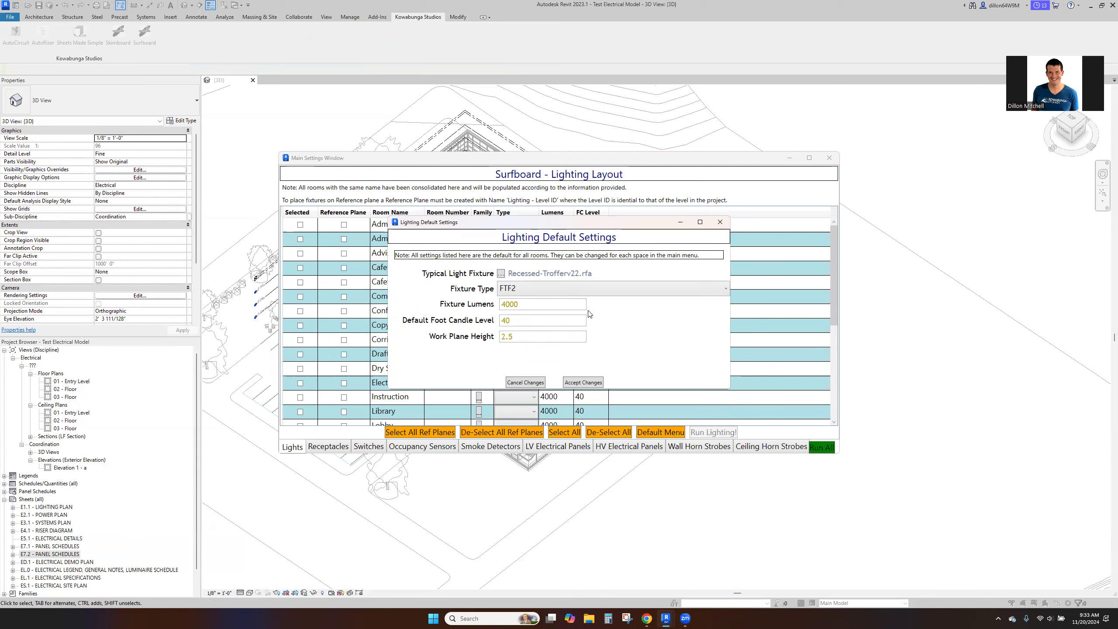
left_click(590, 381)
left_click(565, 431)
- Set the foot-candle level to 20 for the Corridor, Electrical and Dry Storage rooms
left_click(678, 344)
type("20")
key("Return")
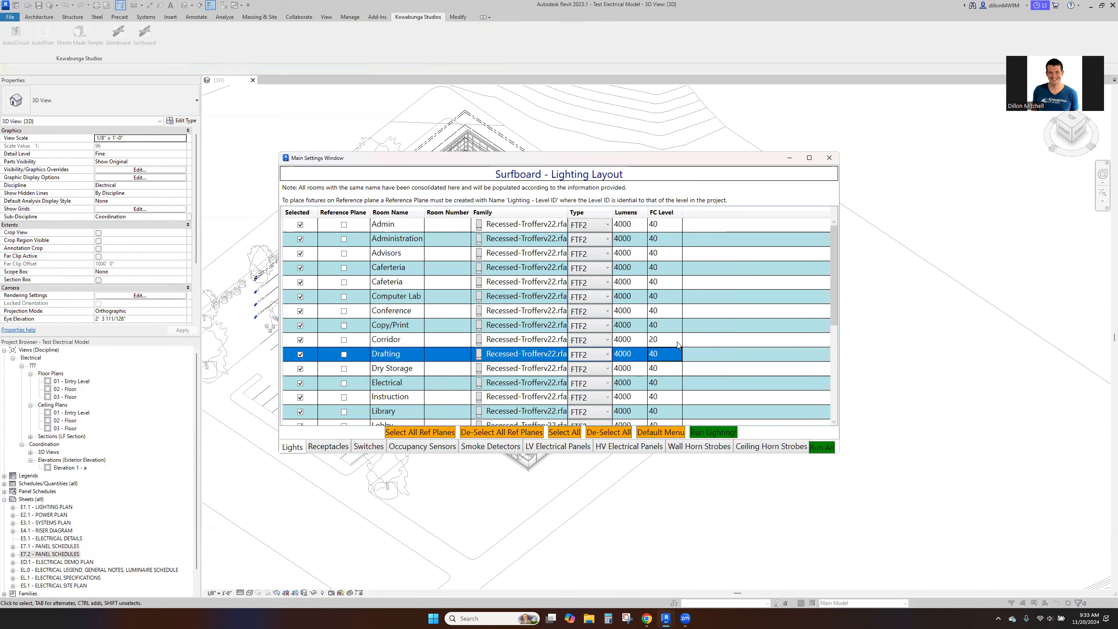
left_click(678, 383)
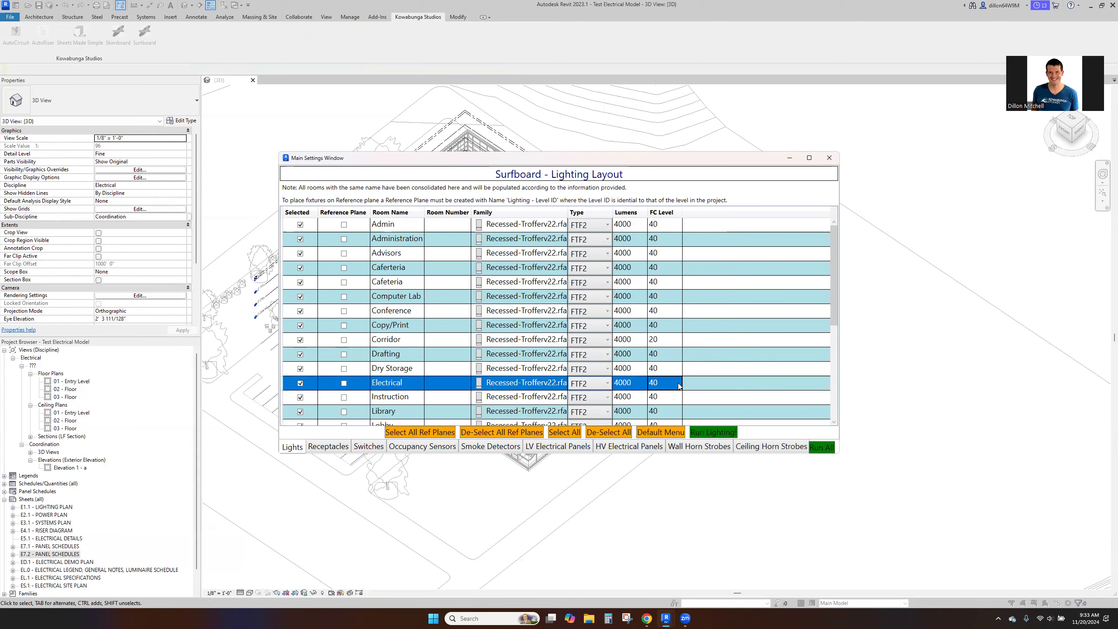
type("20")
key("Return")
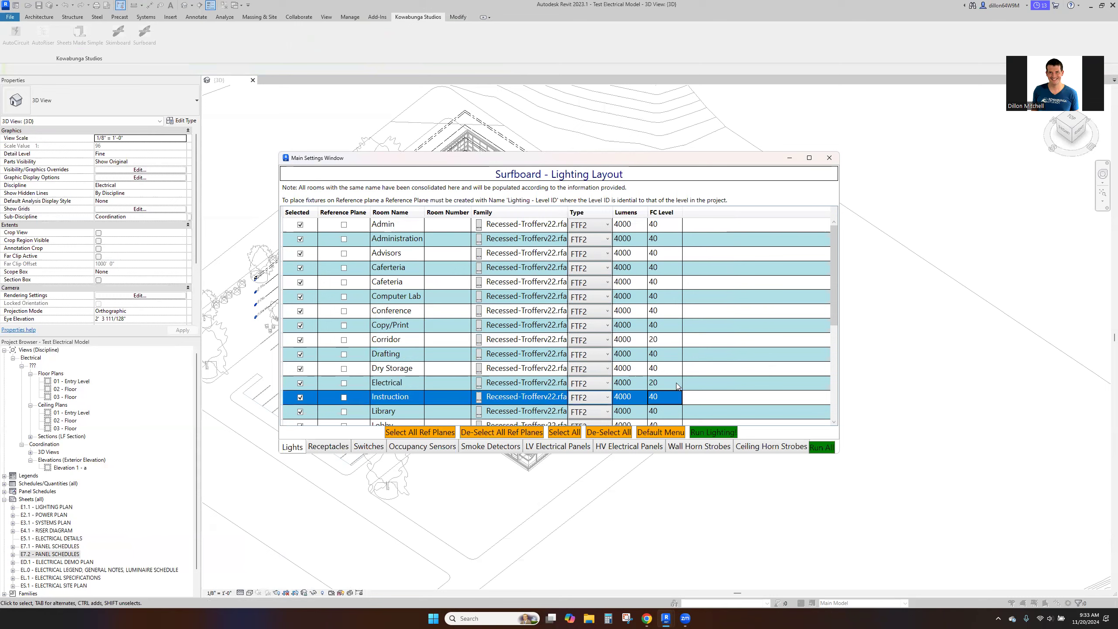
scroll(677, 382, "down", 1)
left_click(668, 327)
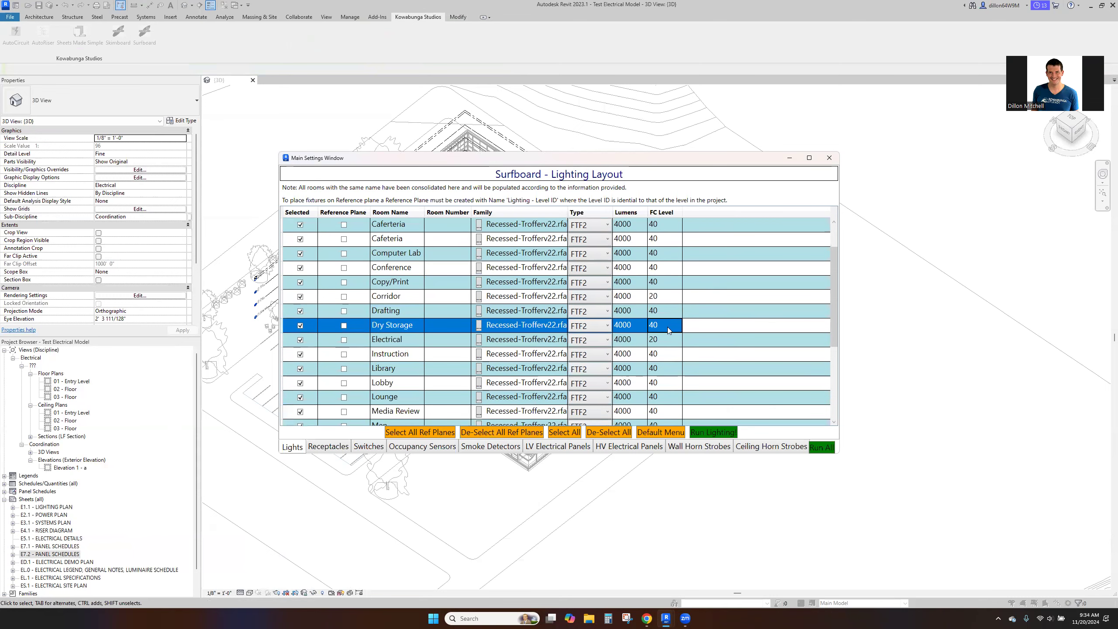
type("20")
key("Return")
- Give the Men room a foot-candle level of 20 and the fixture type FTF2X
scroll(664, 334, "down", 1)
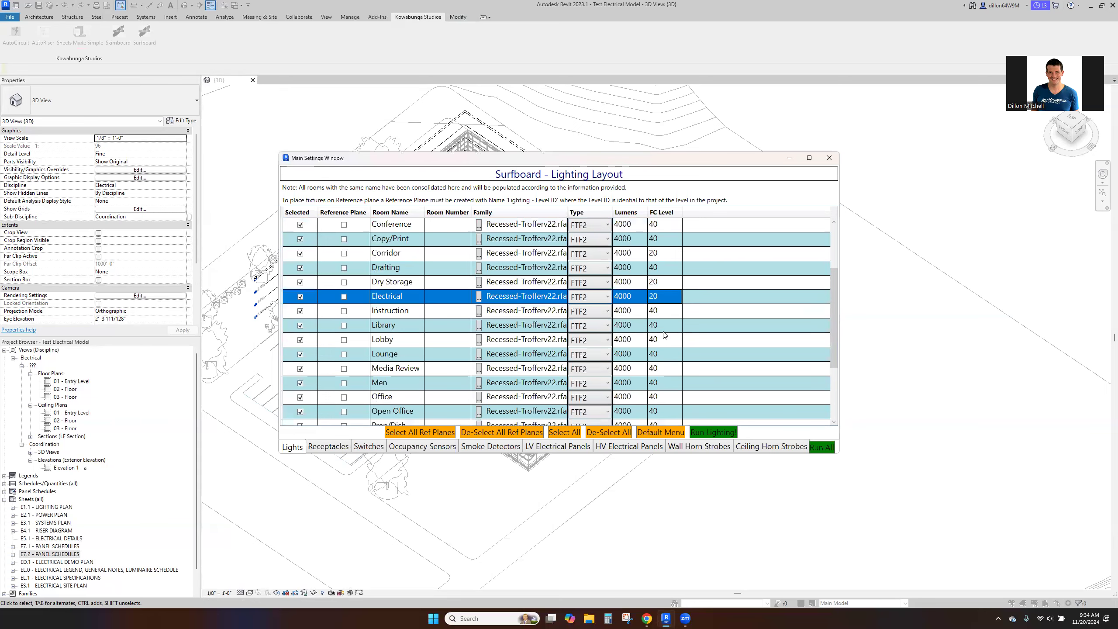
left_click(667, 383)
type("20")
key("Return")
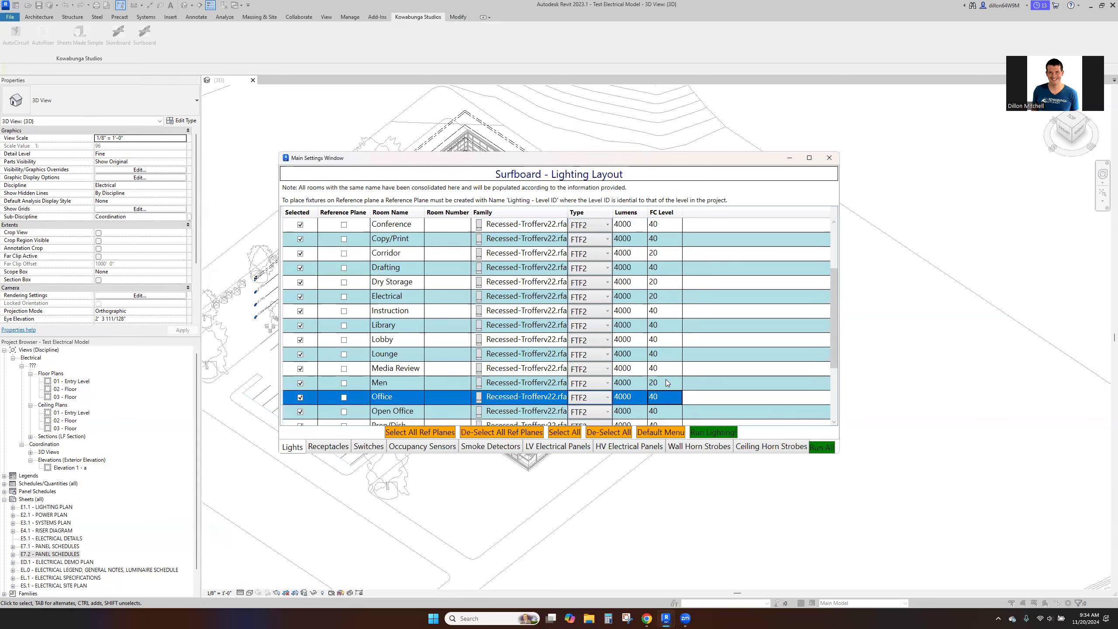
left_click(592, 382)
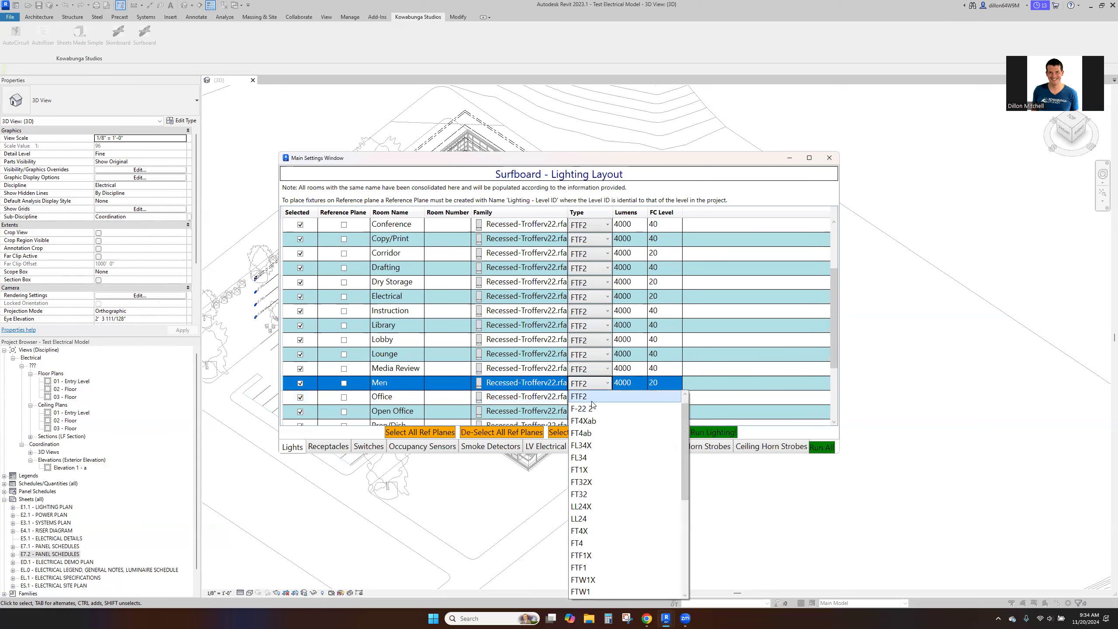
left_click(597, 399)
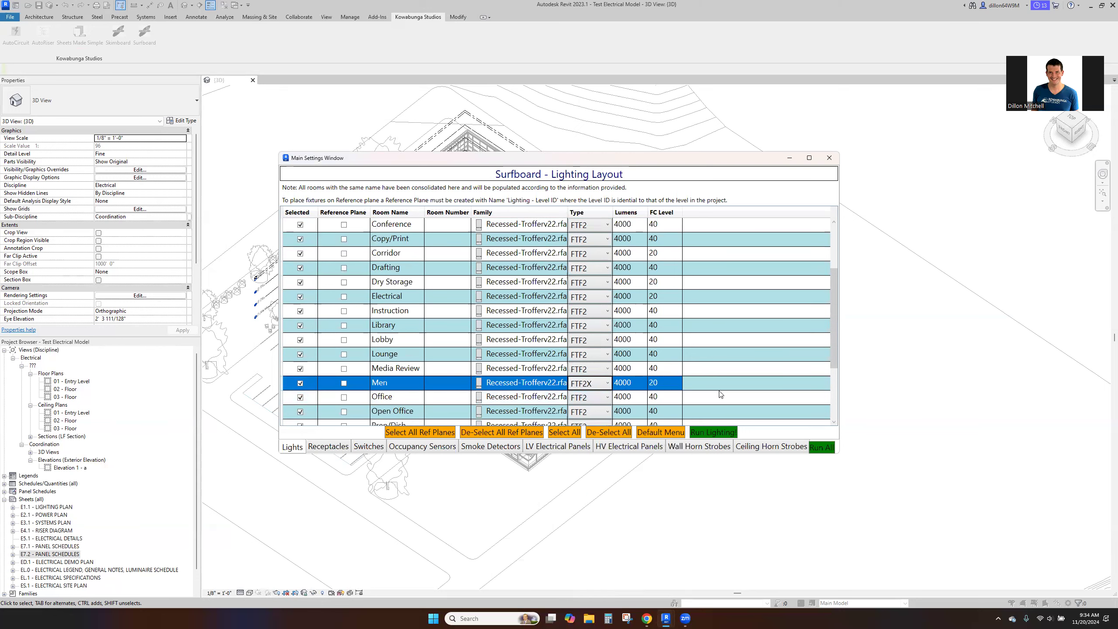
- Set the Office fixture type to LL24 and exclude the Sprinkler room from the lighting layout
scroll(720, 393, "down", 1)
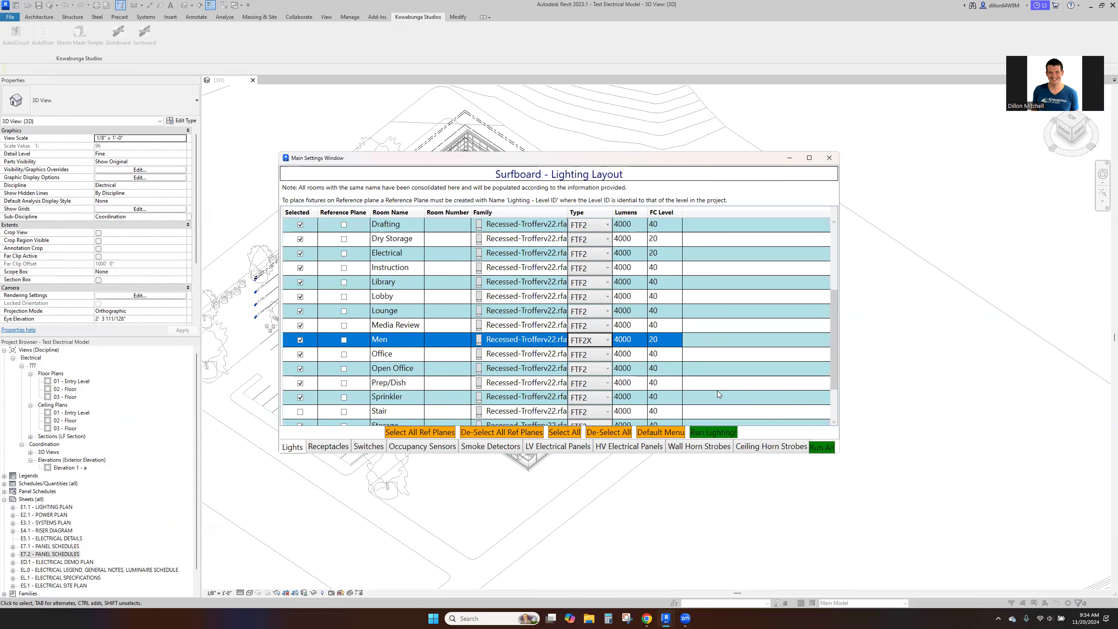
left_click(577, 355)
scroll(605, 511, "up", 2)
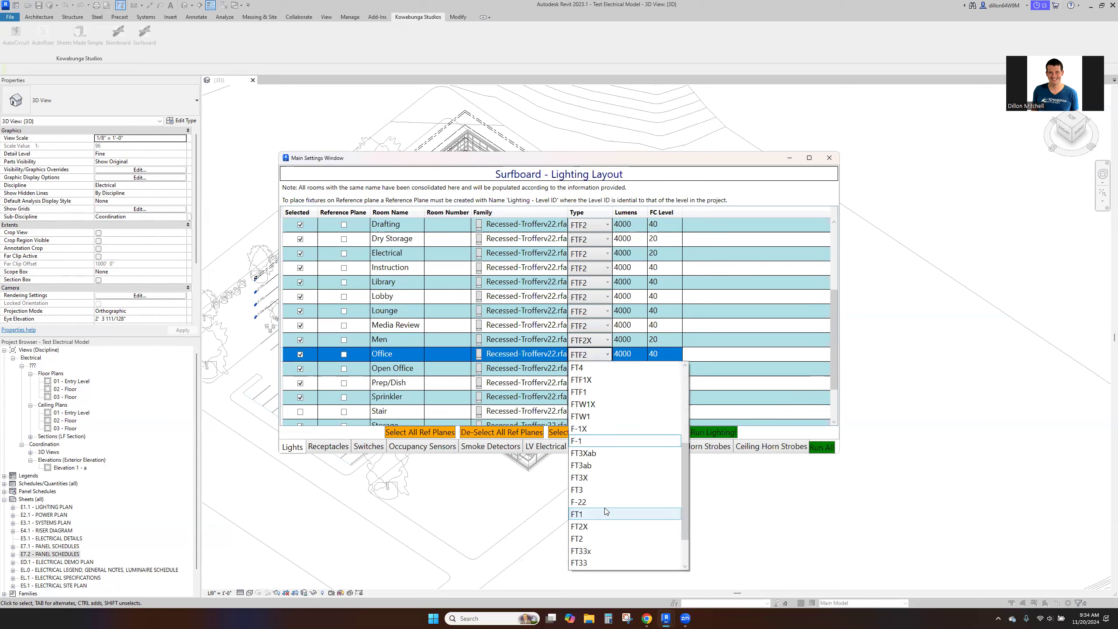
scroll(605, 511, "up", 2)
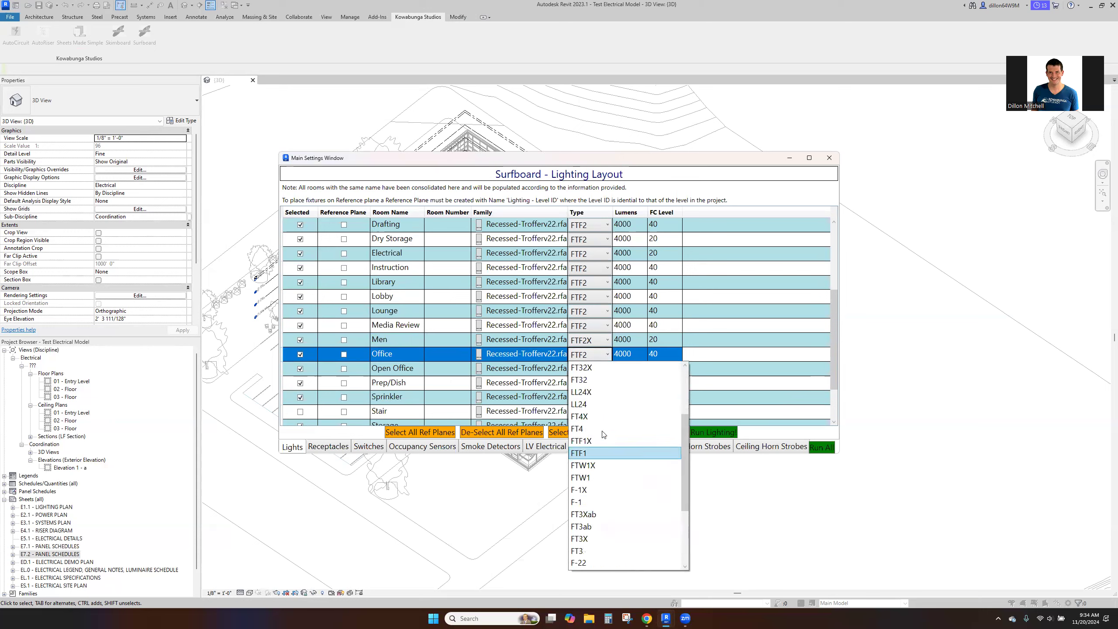
left_click(603, 405)
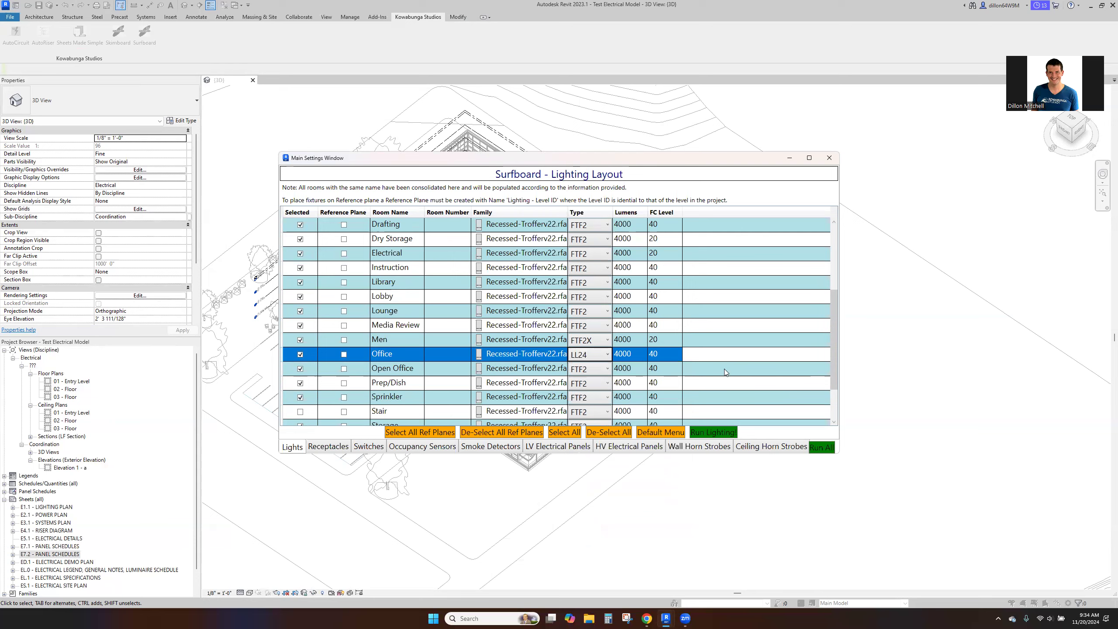
left_click(450, 397)
left_click(301, 398)
- Set the foot-candle level to 10 for Vest. and to 20 for the Toilet, Women and Storage rooms
scroll(335, 392, "down", 2)
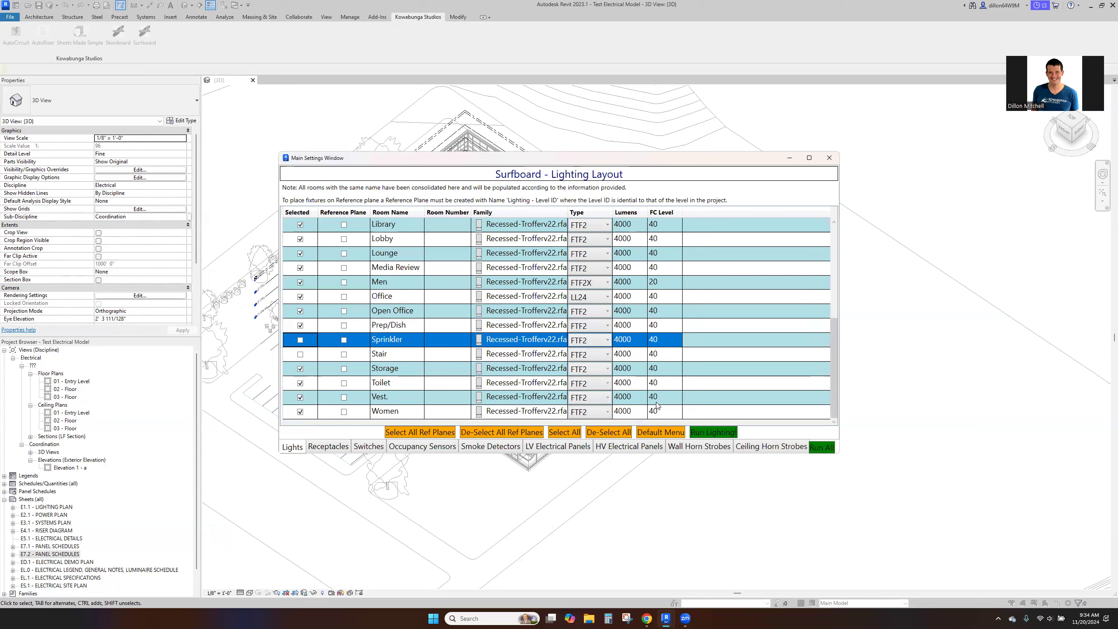
left_click(668, 397)
type("10")
key("Return")
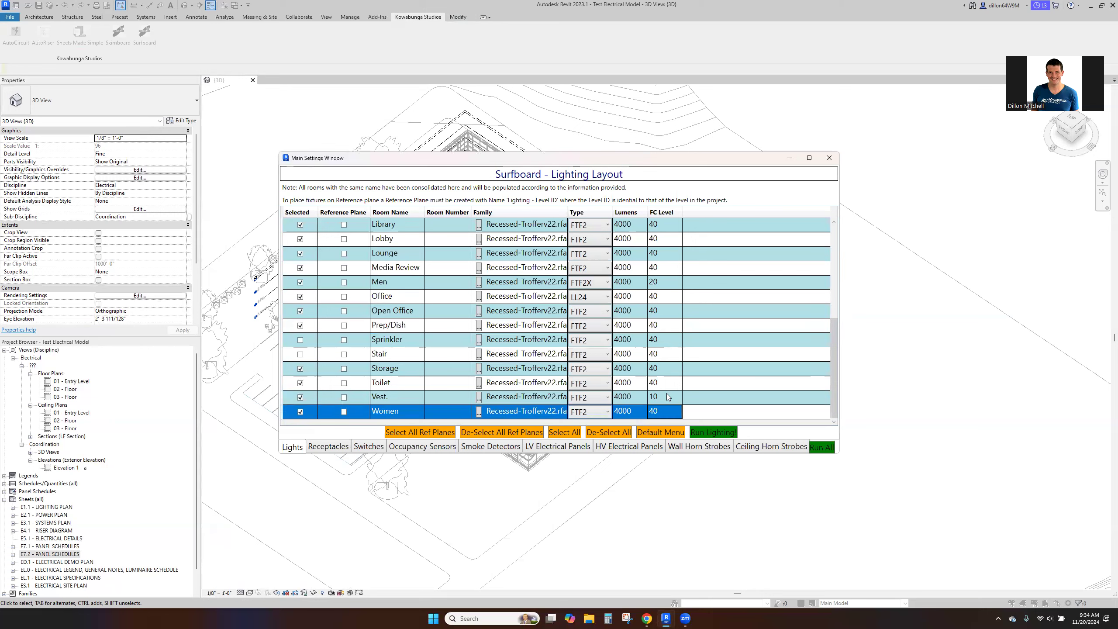
left_click(680, 383)
type("20")
key("Return")
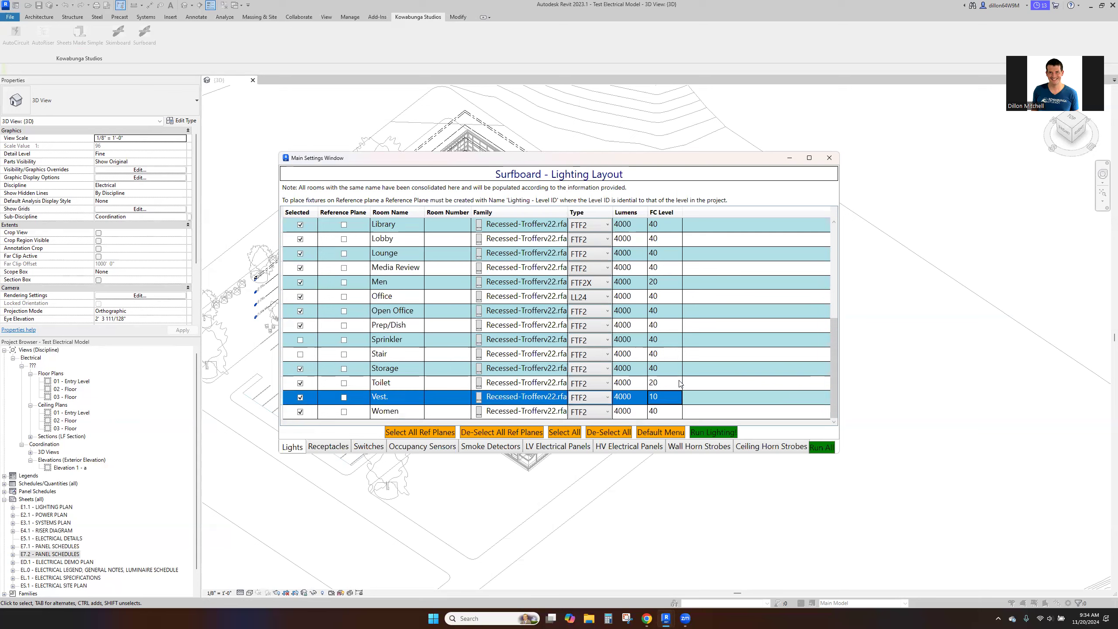
left_click(672, 411)
type("20")
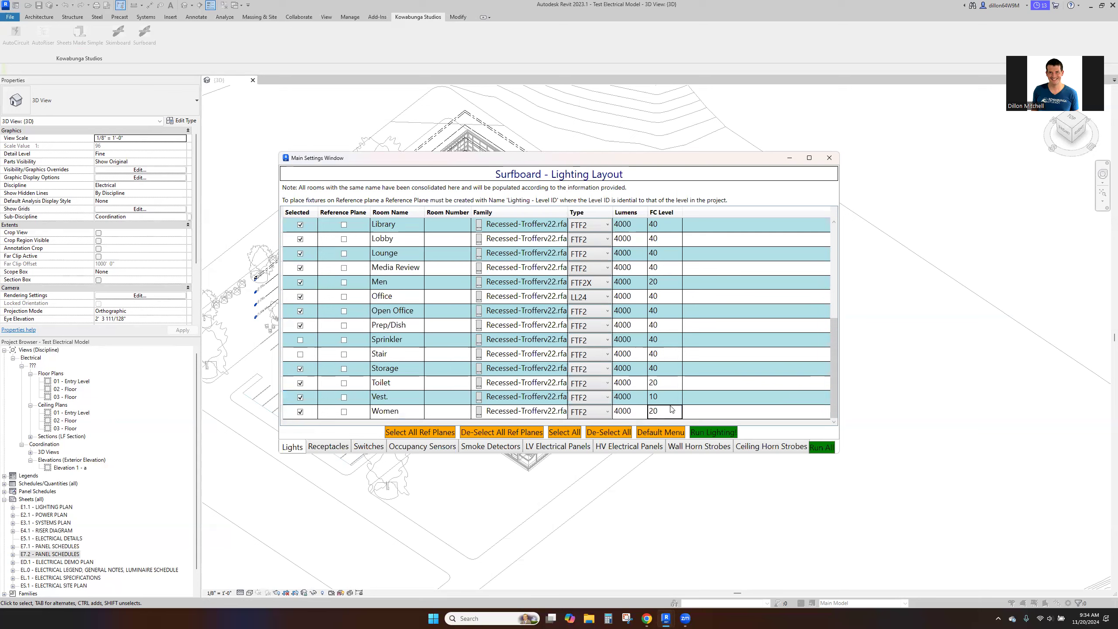
left_click(671, 368)
type("20")
key("Return")
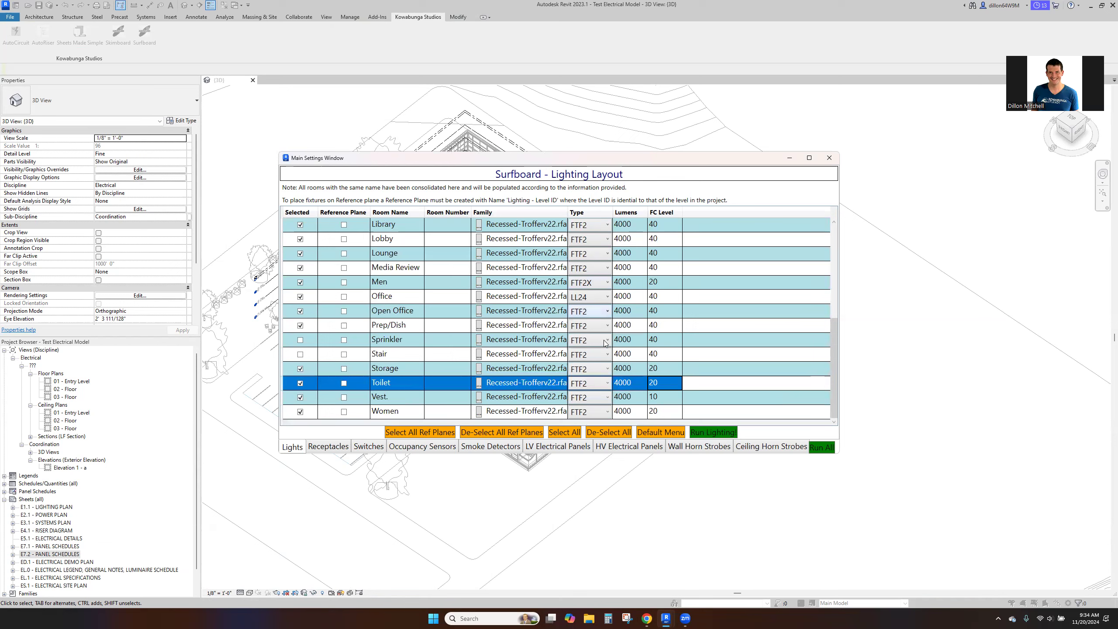
- Set the light fixture type of the Women room to FTF2X
left_click(597, 412)
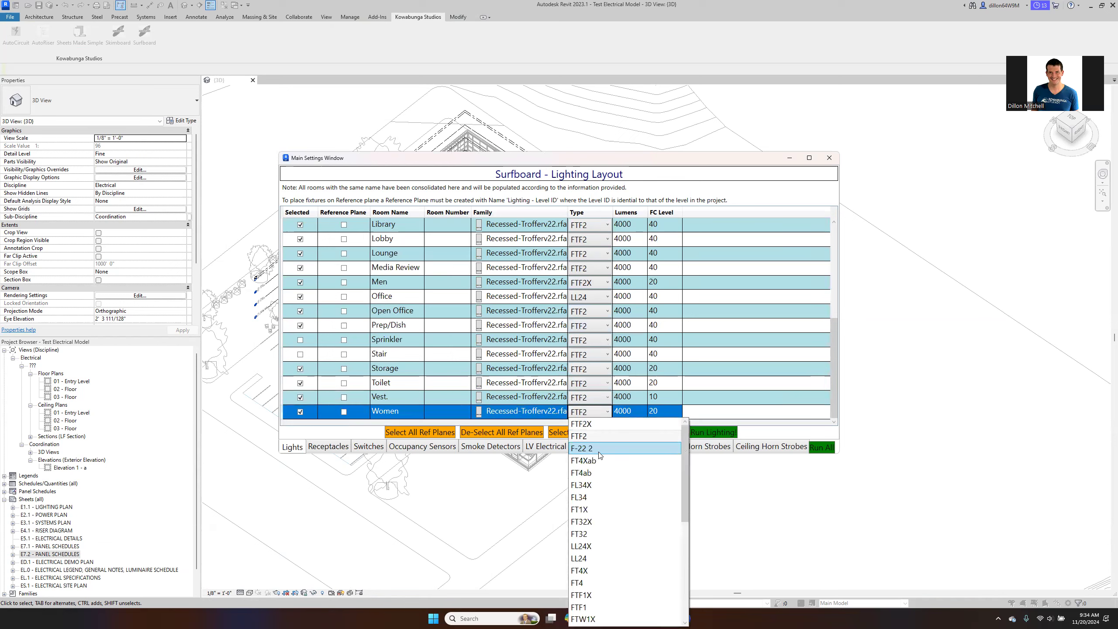
left_click(596, 423)
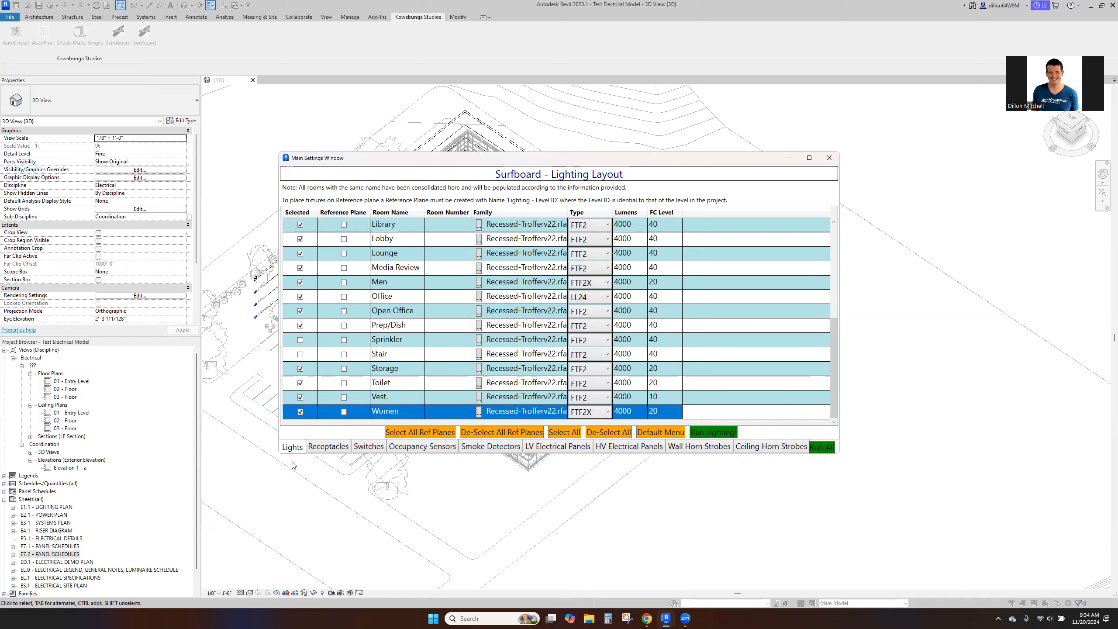
- Apply receptacle layout defaults of type Duplex, placed by Quantity per wall with 1 receptacle per wall
left_click(327, 447)
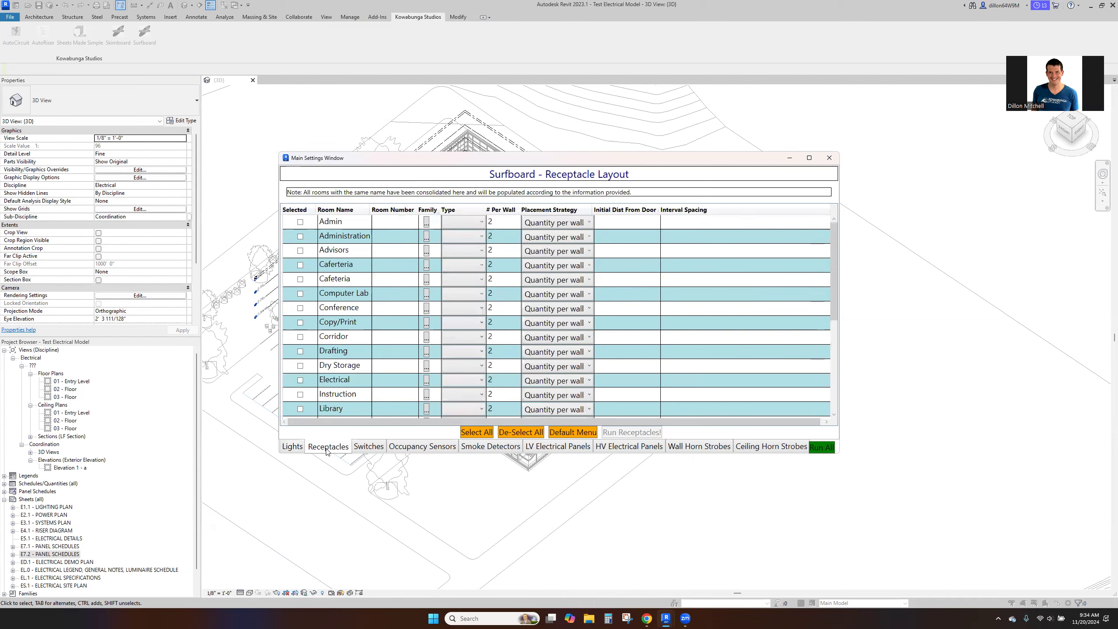
left_click(560, 433)
left_click(619, 344)
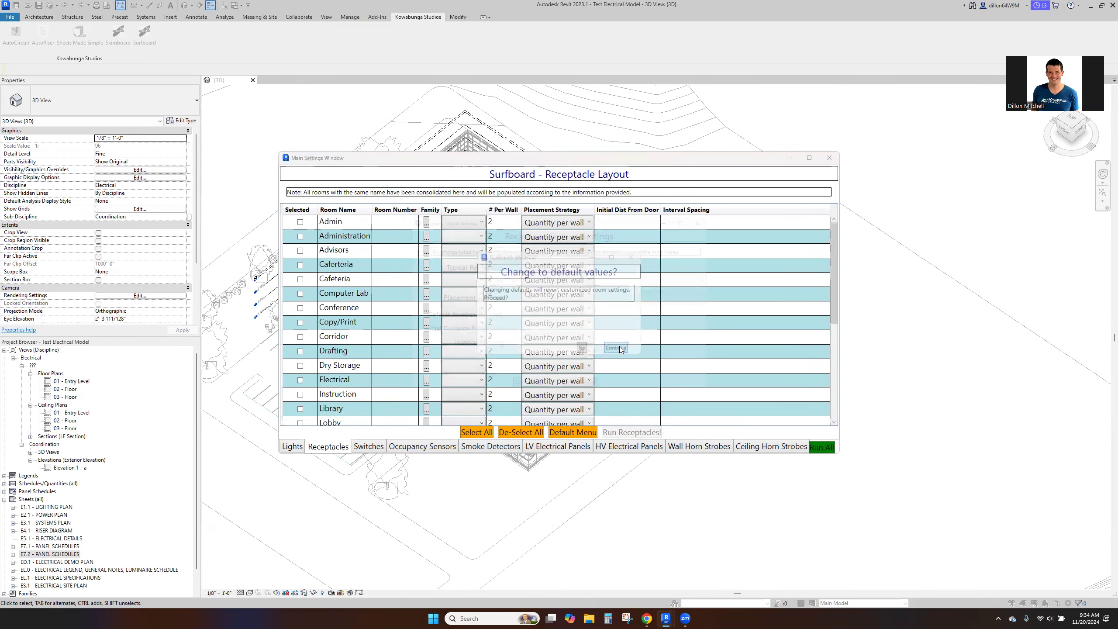
left_click(582, 294)
left_click(585, 310)
left_click(583, 276)
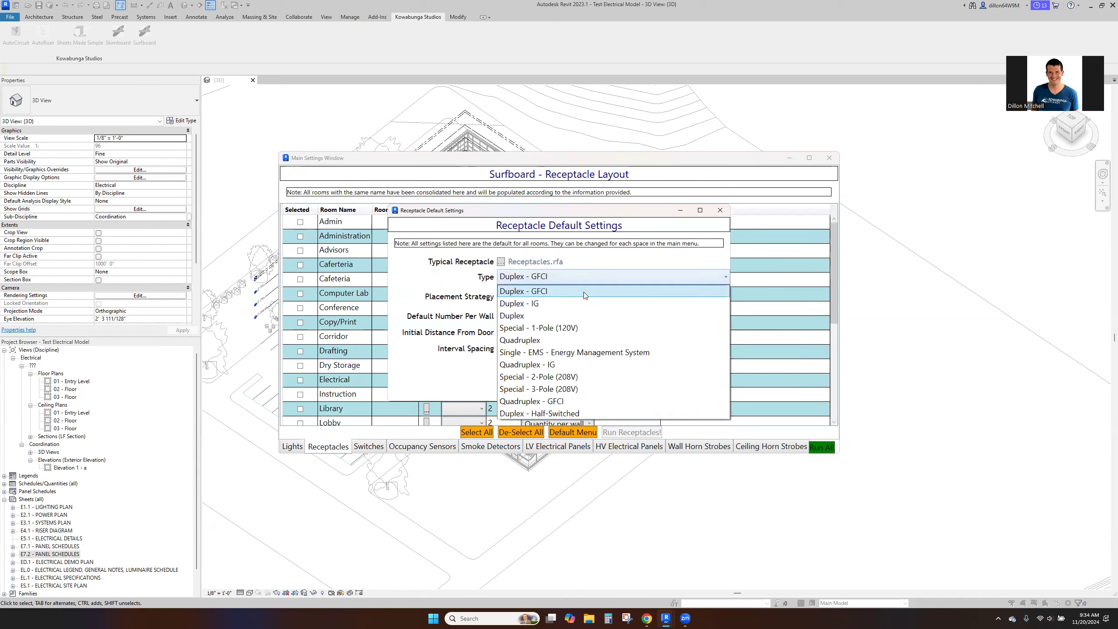
left_click(584, 314)
left_click(598, 395)
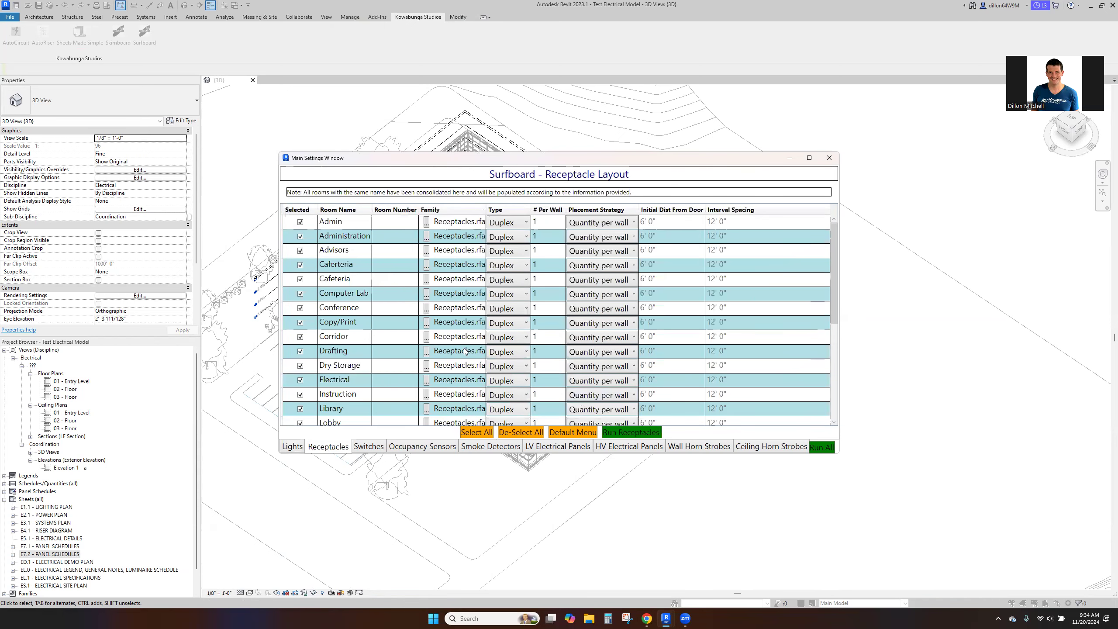
- Set the Computer Lab to 2 receptacles per wall
left_click(545, 298)
type("2")
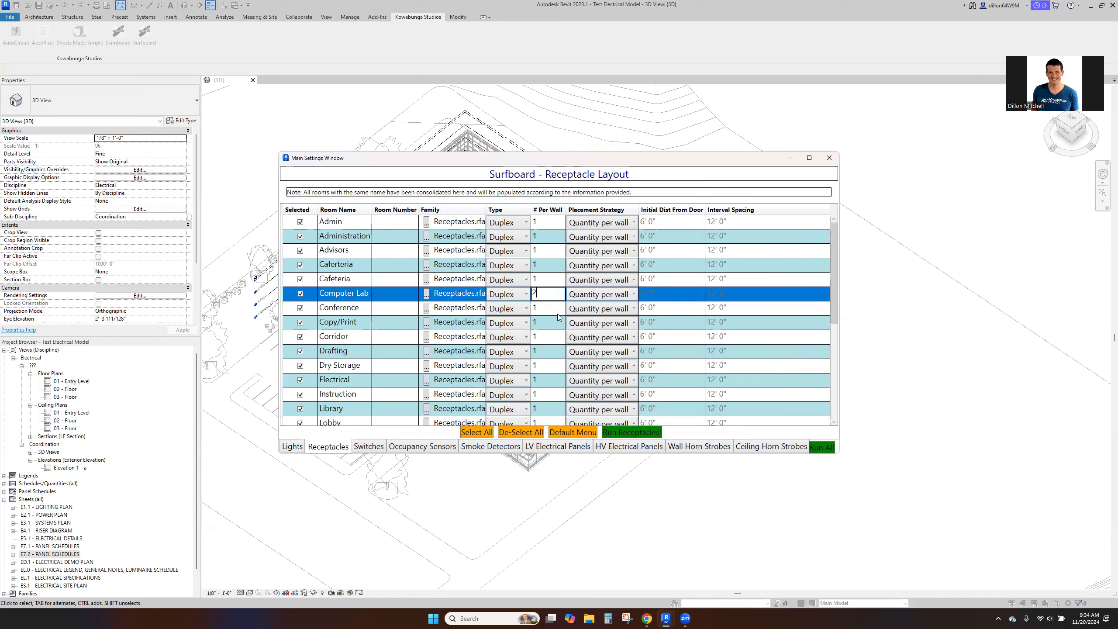
key("Return")
- Set receptacle placement to Perimeter Spacing for Instruction and to One - 6" from door for Electrical and Dry Storage
left_click(549, 394)
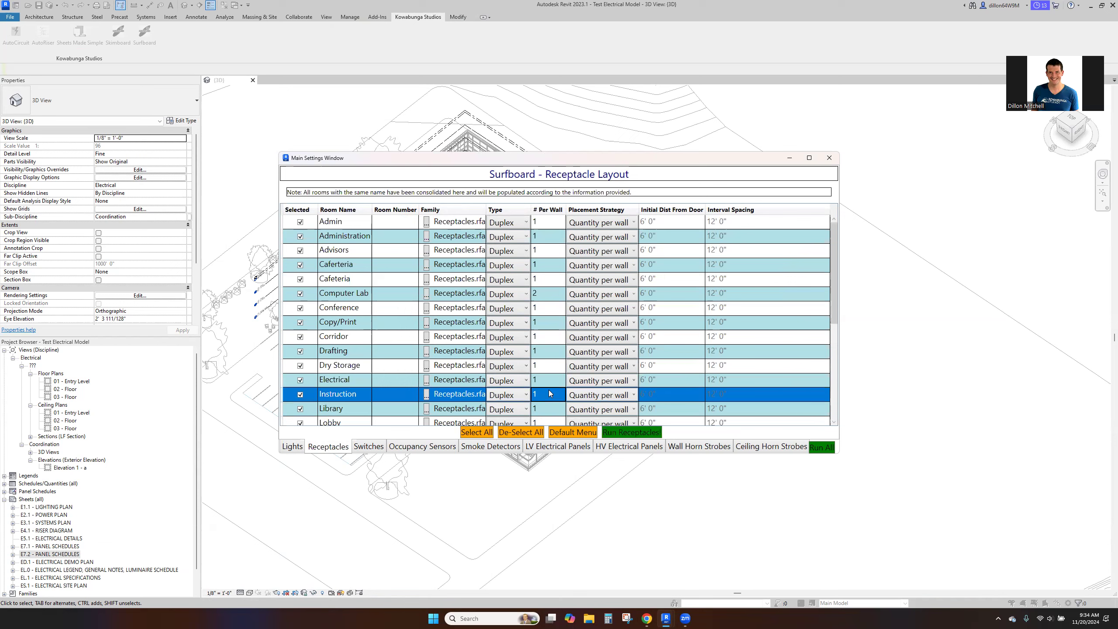
left_click(600, 395)
left_click(600, 433)
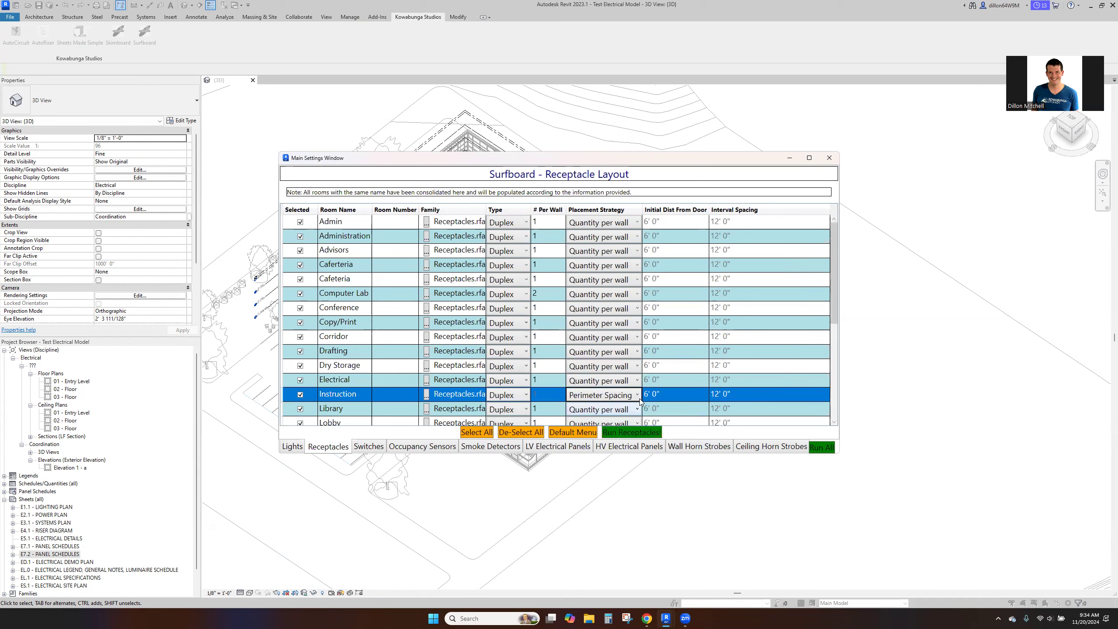
left_click(568, 380)
left_click(606, 399)
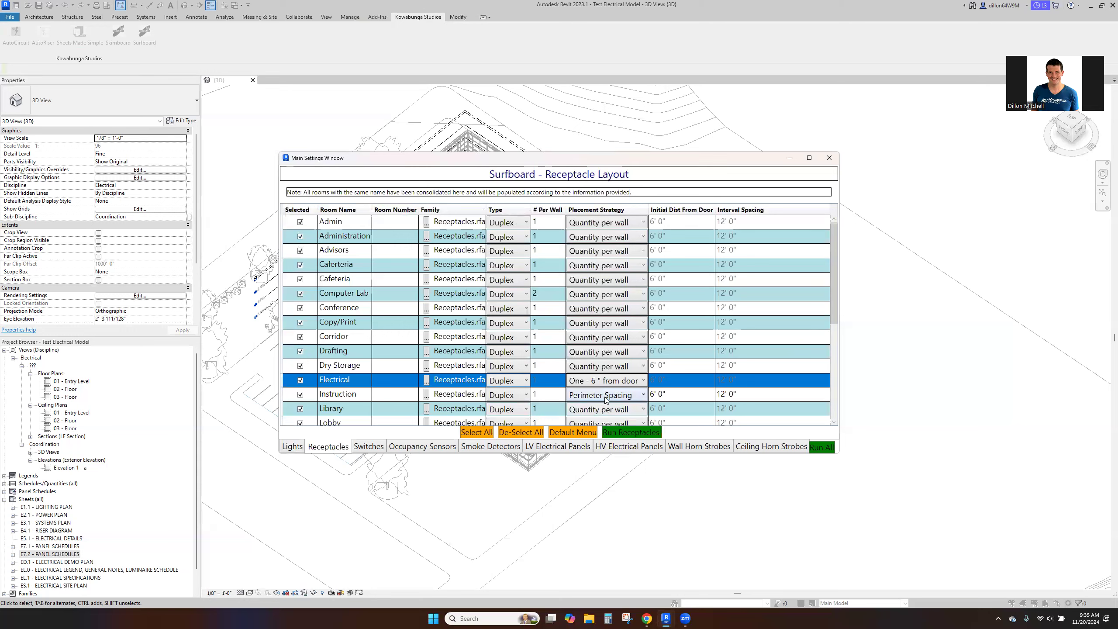
left_click(581, 367)
left_click(598, 386)
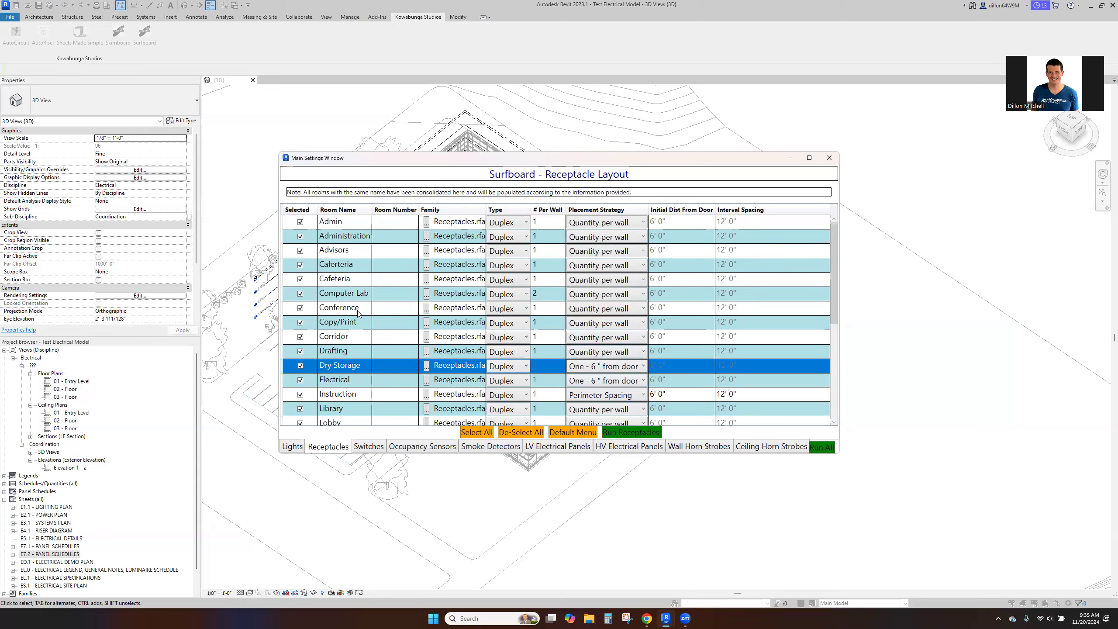
- Set the Conference, Library and Lounge rooms to 2 receptacles per wall
left_click(369, 308)
left_click(555, 309)
type("2")
left_click_drag(835, 324, 831, 367)
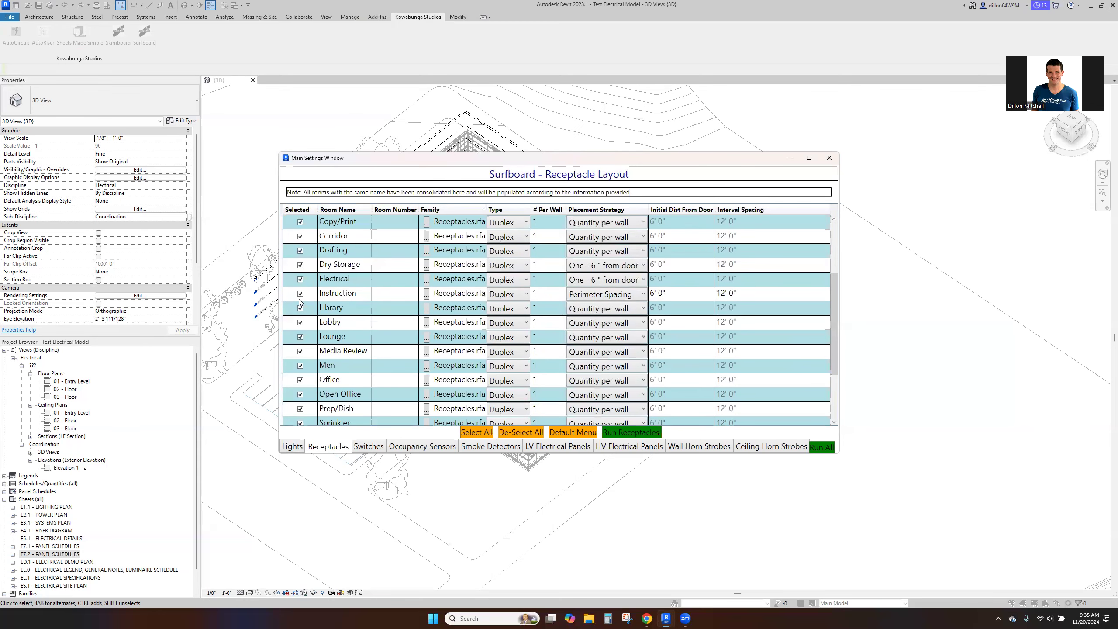
left_click(558, 310)
type("2")
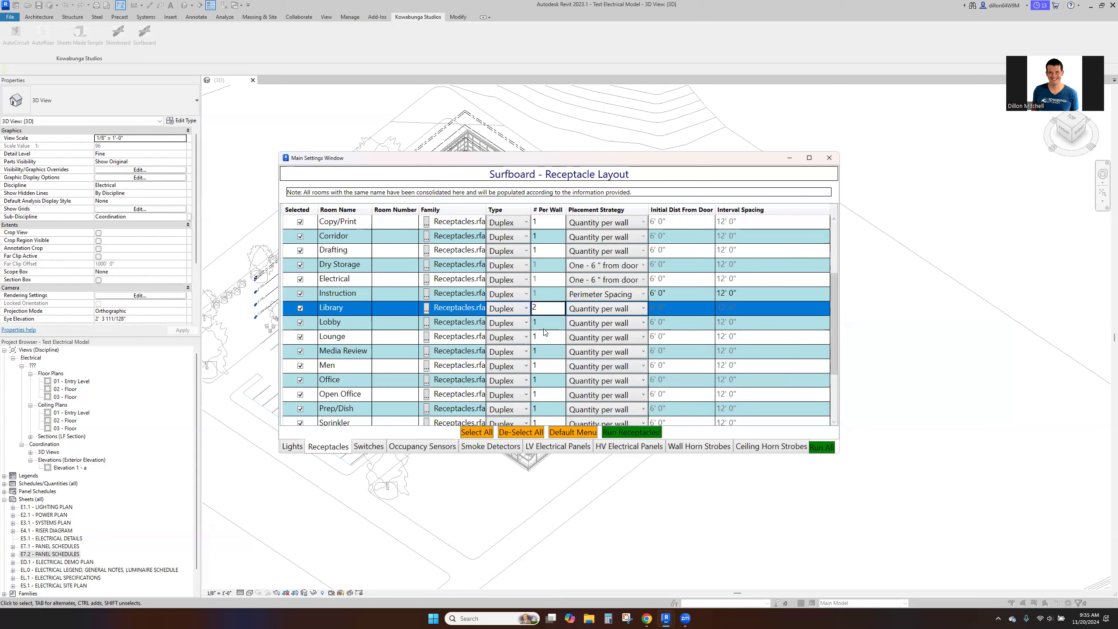
left_click(548, 338)
type("2")
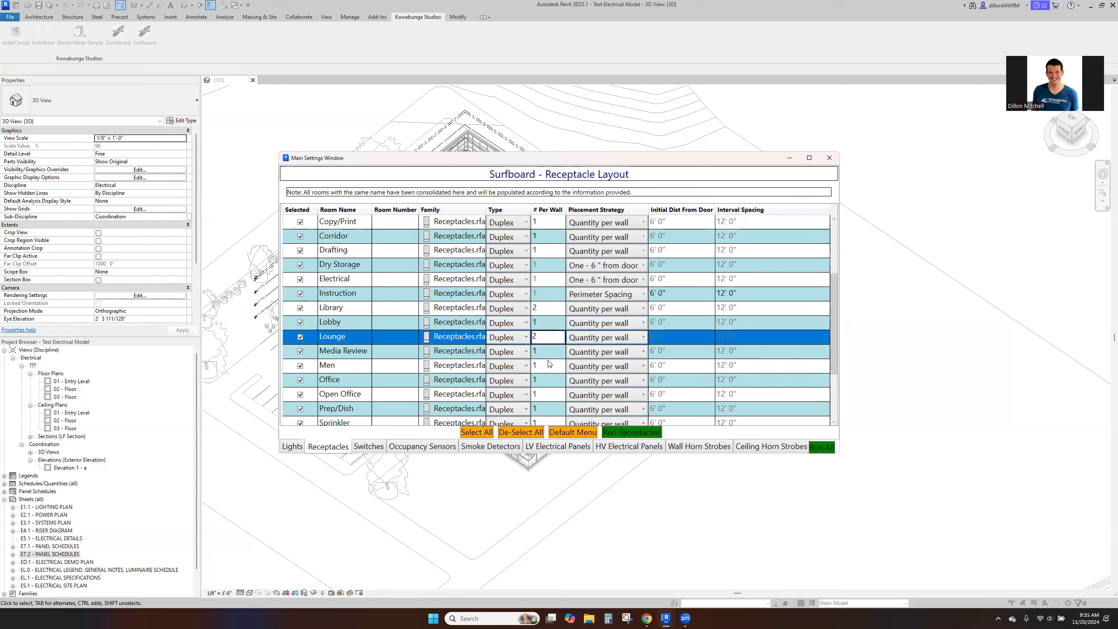
- Give the Men room the receptacle type Duplex - GFCI with the placement One - 6" from door
left_click(509, 367)
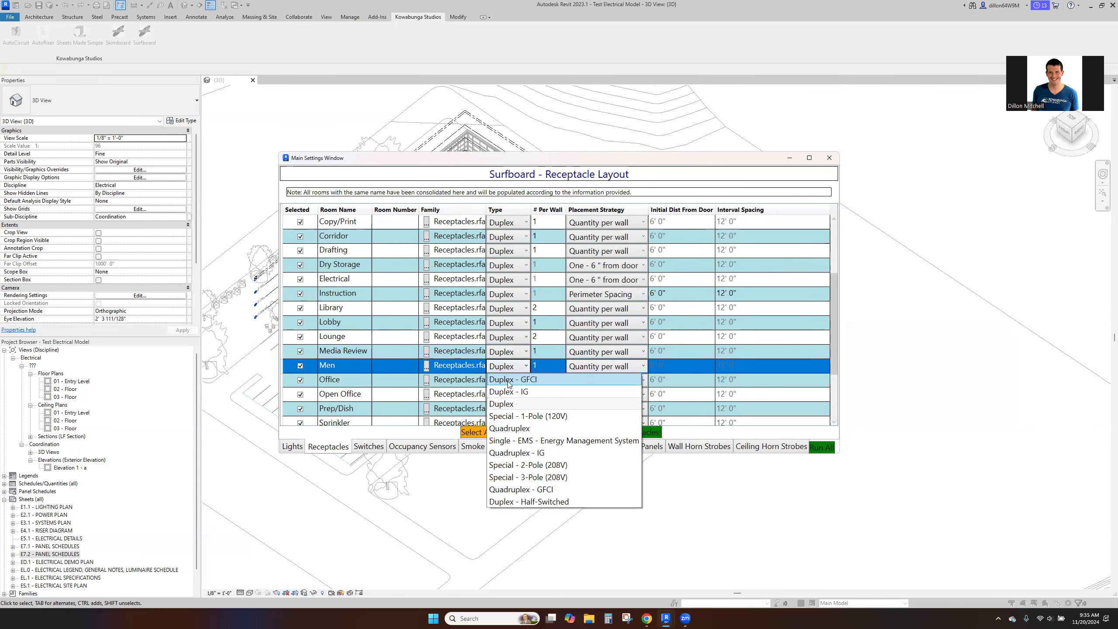
left_click(510, 383)
left_click(627, 372)
left_click(627, 389)
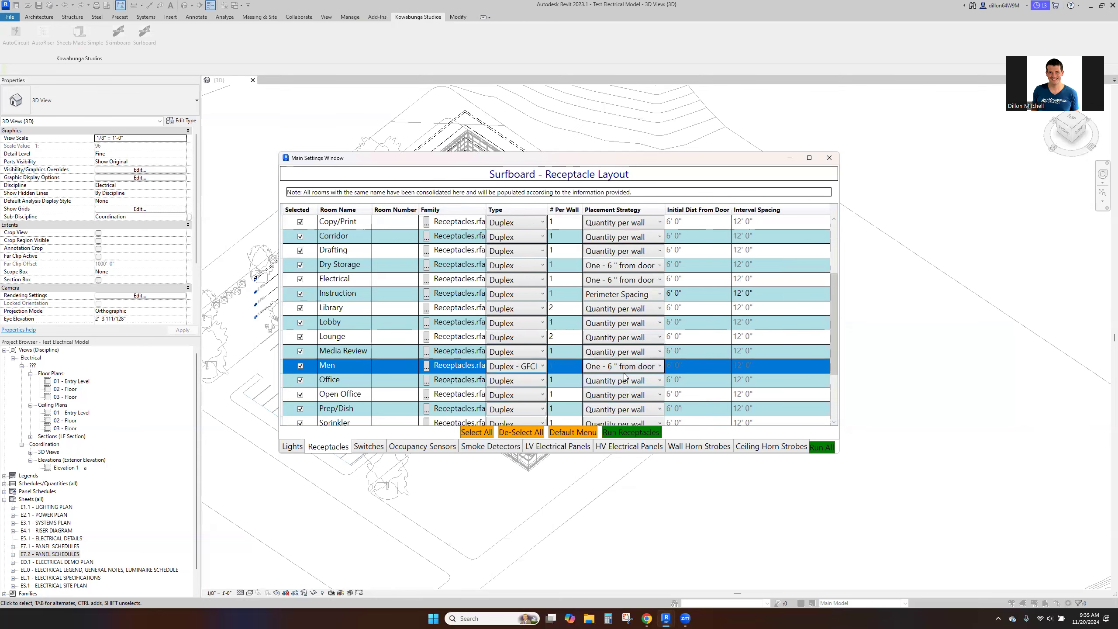
left_click_drag(835, 332, 841, 416)
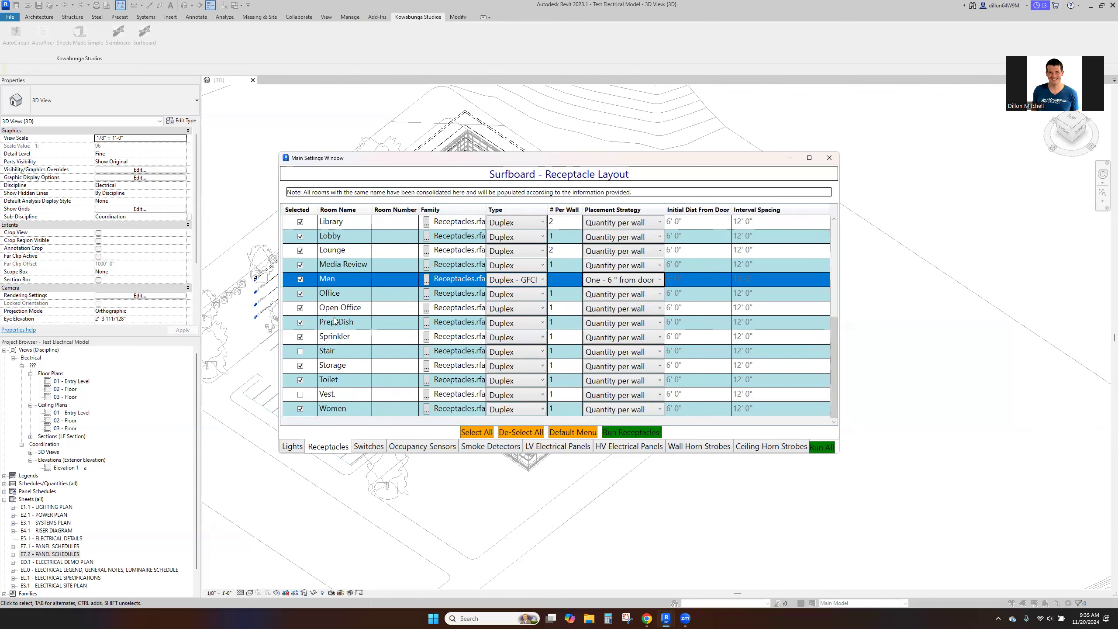
left_click(300, 323)
left_click(300, 337)
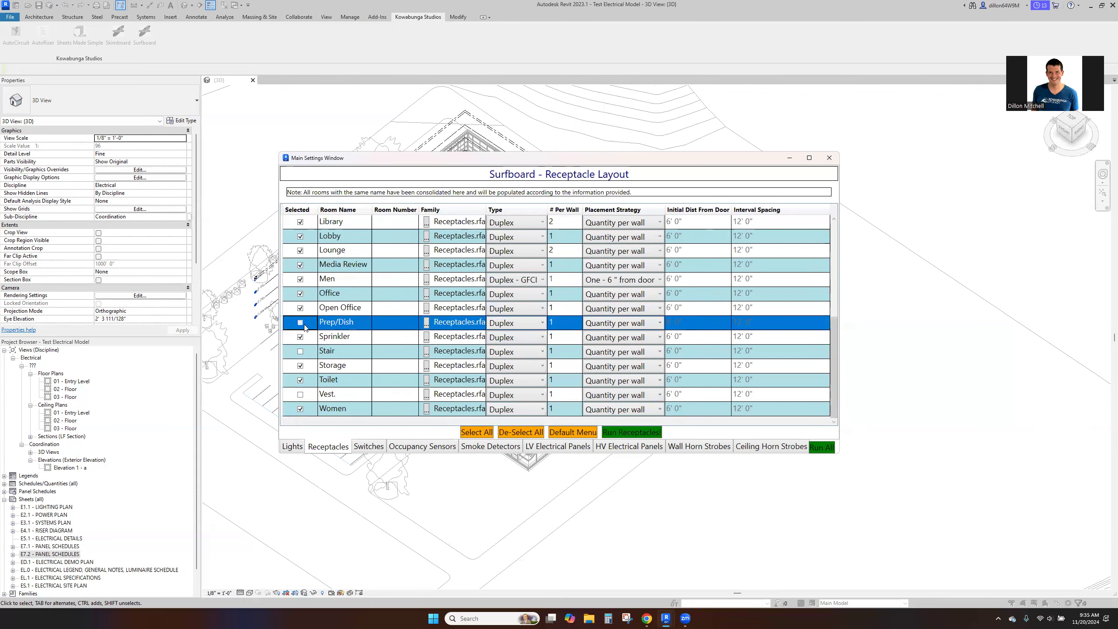
left_click(301, 339)
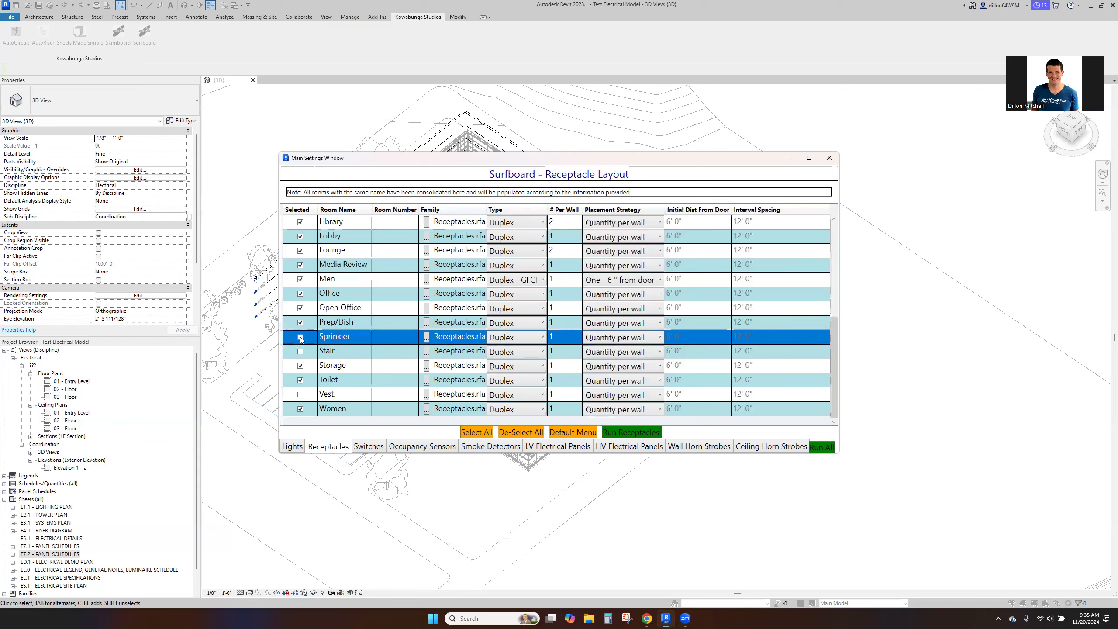
- Give the Sprinkler room the receptacle type Duplex - GFCI with the placement One - 6" from door
left_click(518, 338)
left_click(531, 340)
left_click(531, 340)
left_click(513, 357)
left_click(625, 338)
left_click(628, 362)
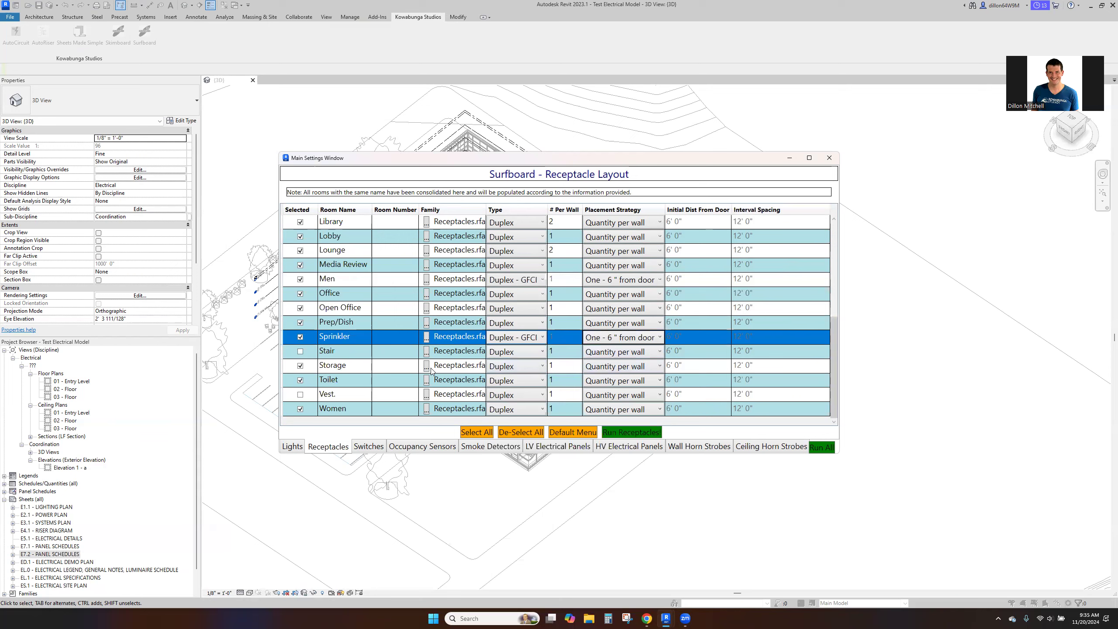
- Set receptacle placement to One - 6" from door for Storage and Toilet, with the Toilet type set to Duplex - GFCI
left_click(618, 364)
left_click(620, 388)
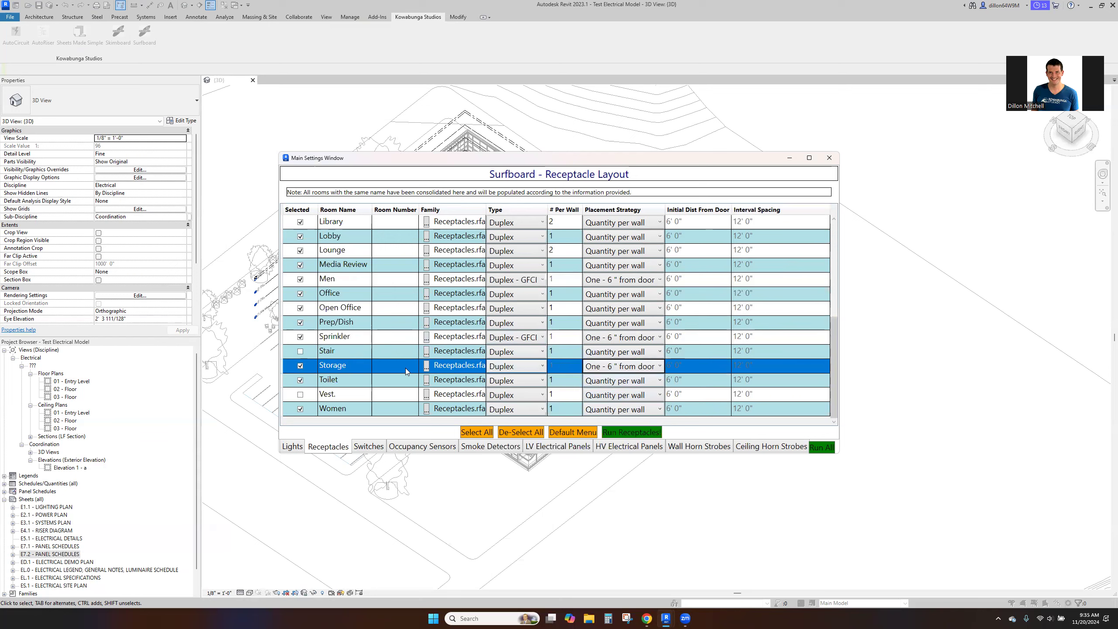
left_click(529, 383)
left_click(530, 397)
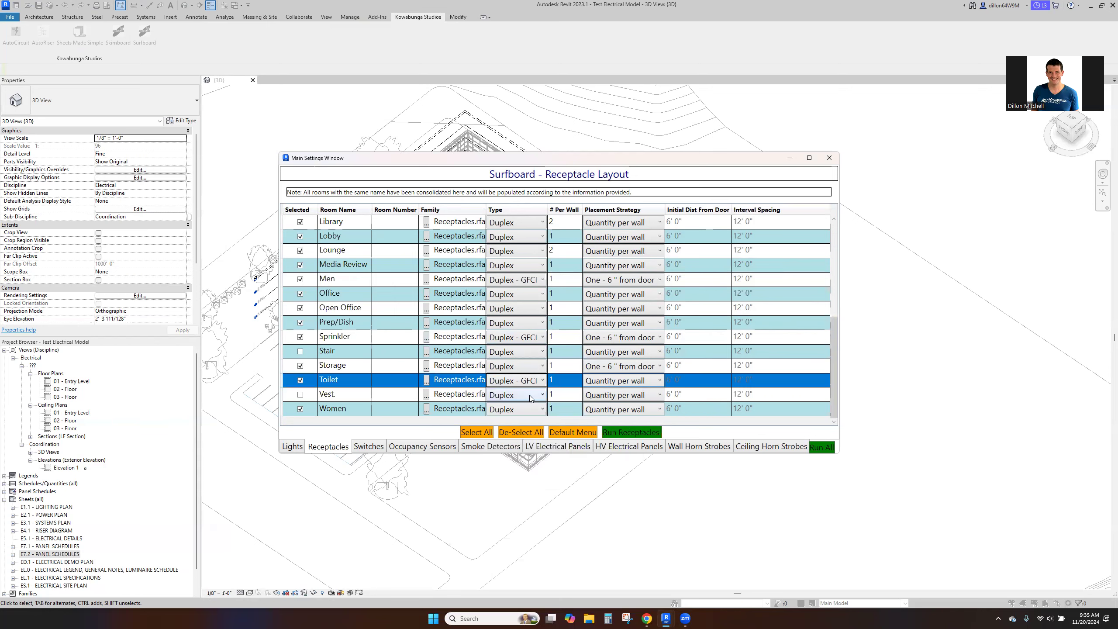
left_click(610, 385)
left_click(616, 405)
- Give the Women room the receptacle type Duplex - GFCI with the placement One - 6" from door
left_click(523, 413)
left_click(523, 420)
left_click(615, 412)
left_click(615, 424)
left_click(614, 412)
left_click(621, 433)
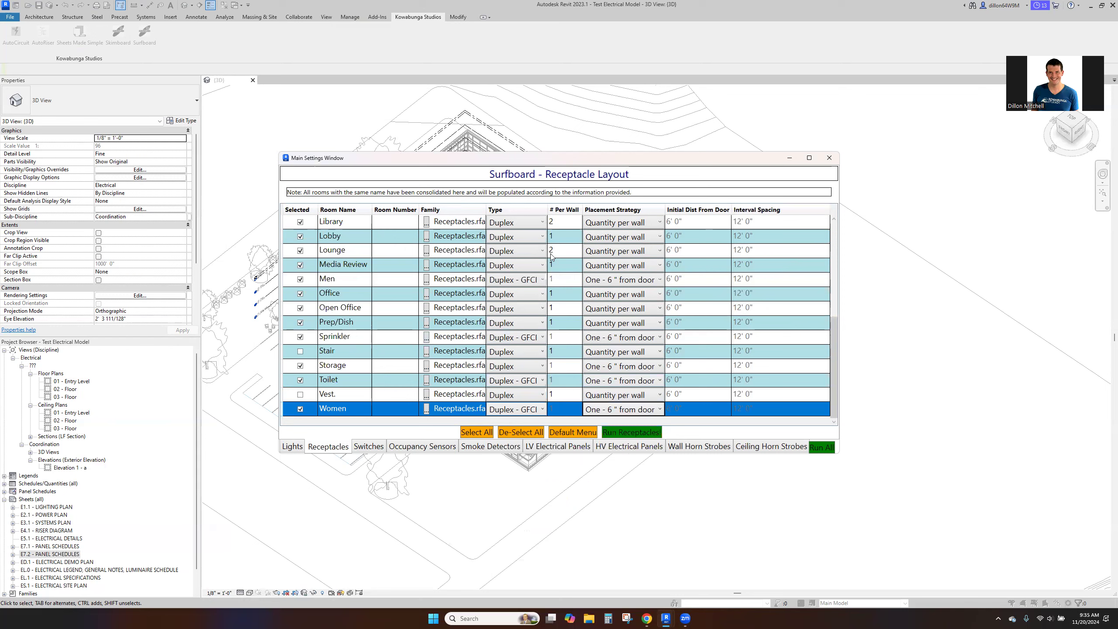
- Apply switch layout defaults of type Dimmer with the placement strategy Next To Door
left_click(374, 447)
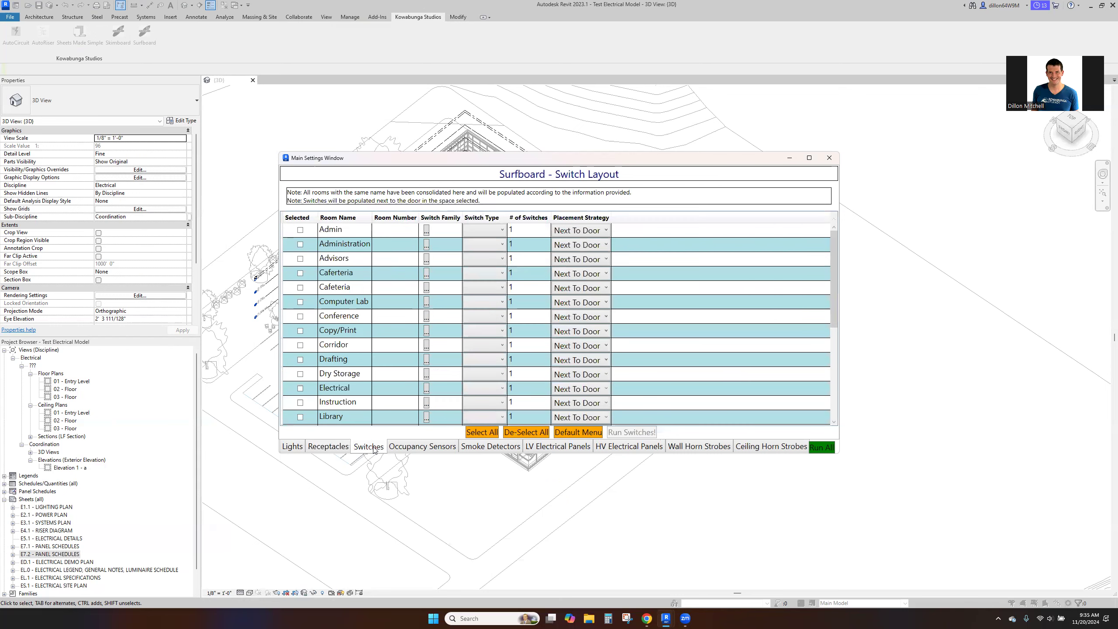
left_click(581, 432)
left_click(618, 343)
left_click(589, 293)
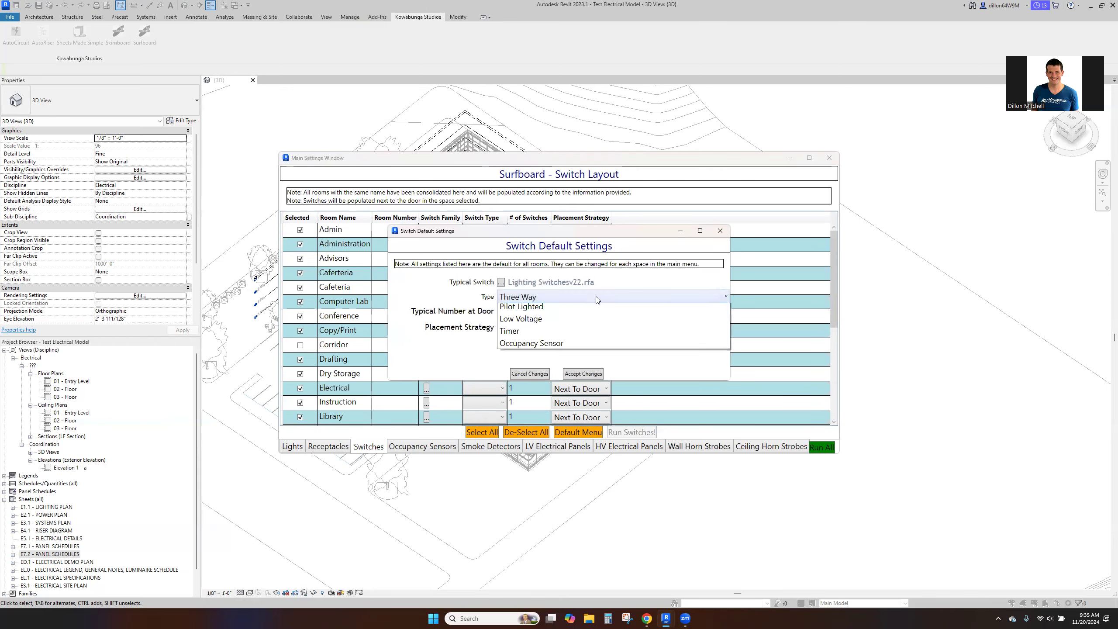
left_click(580, 357)
left_click(576, 328)
left_click(572, 342)
left_click(583, 373)
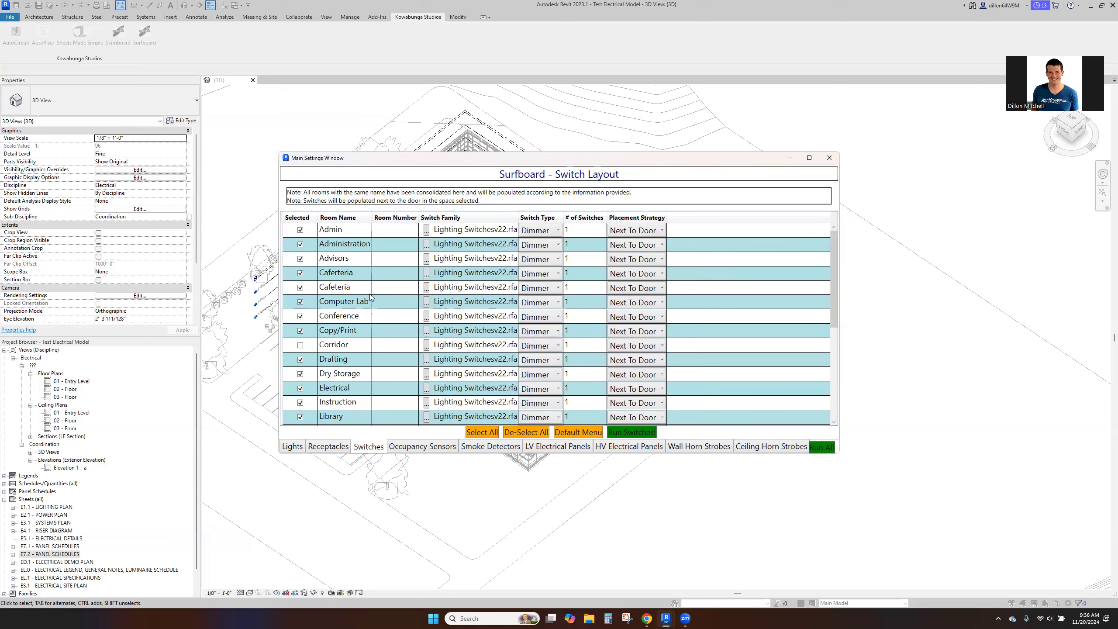
- Set the switch type to Key Operated for both the Cafeteria and Caferteria rooms
left_click(531, 289)
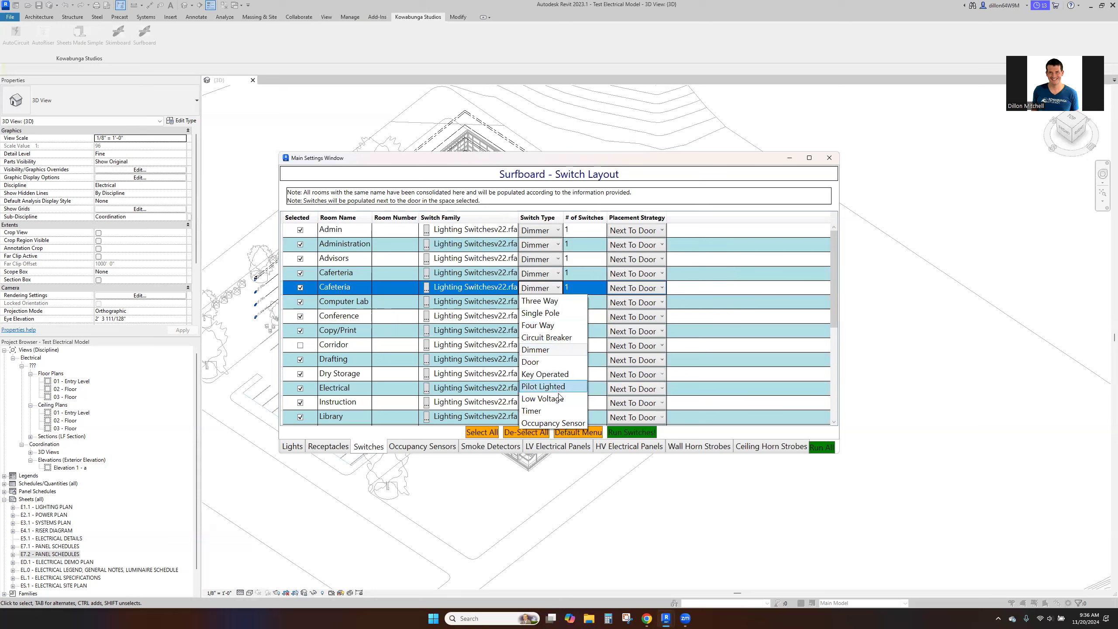
left_click(551, 374)
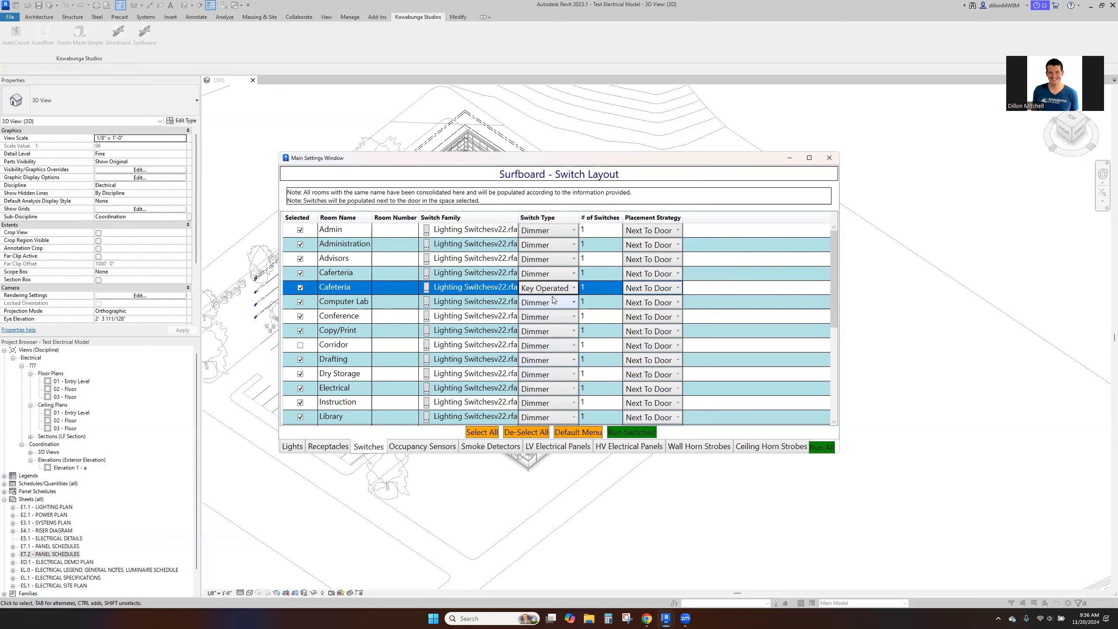
left_click(536, 277)
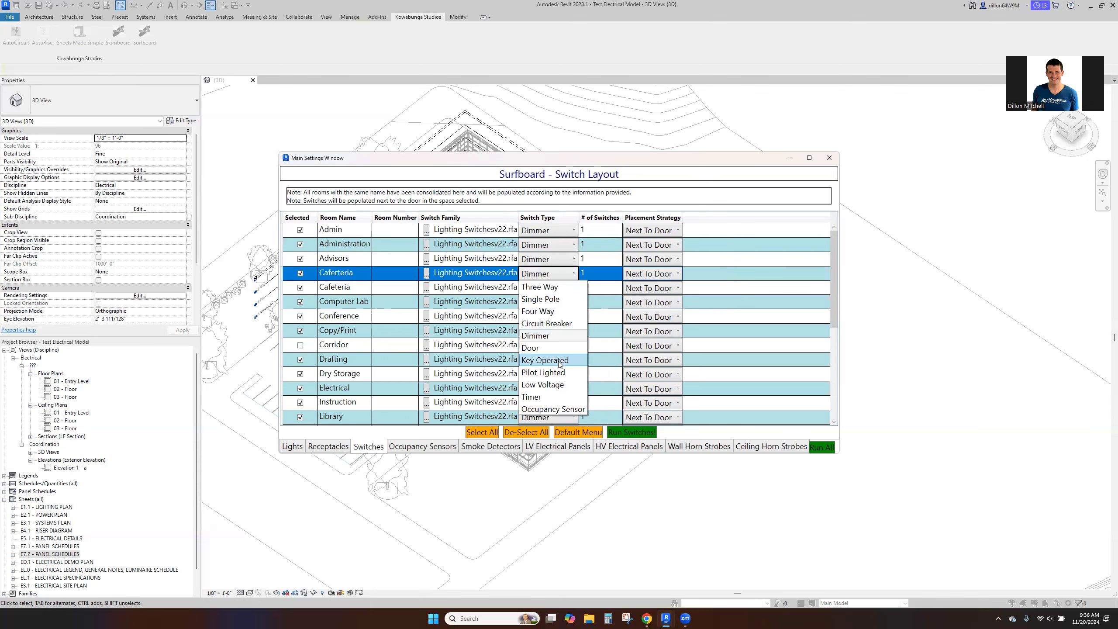
left_click(559, 360)
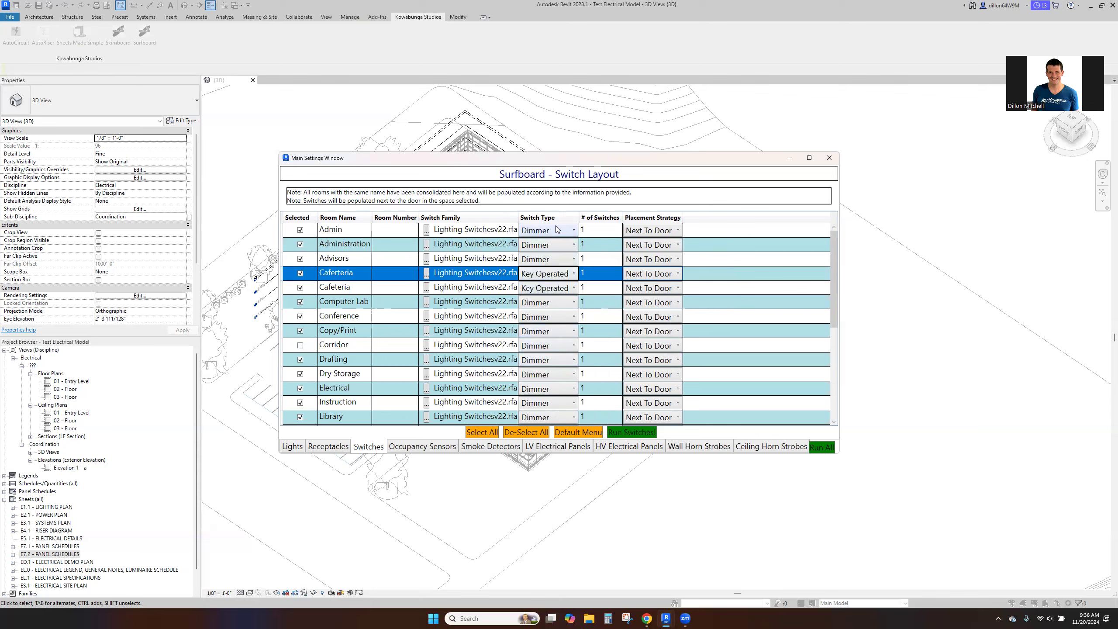
- Set the switch type to Occupancy Sensor for Dry Storage and to Single Pole for Electrical
left_click_drag(833, 278, 835, 292)
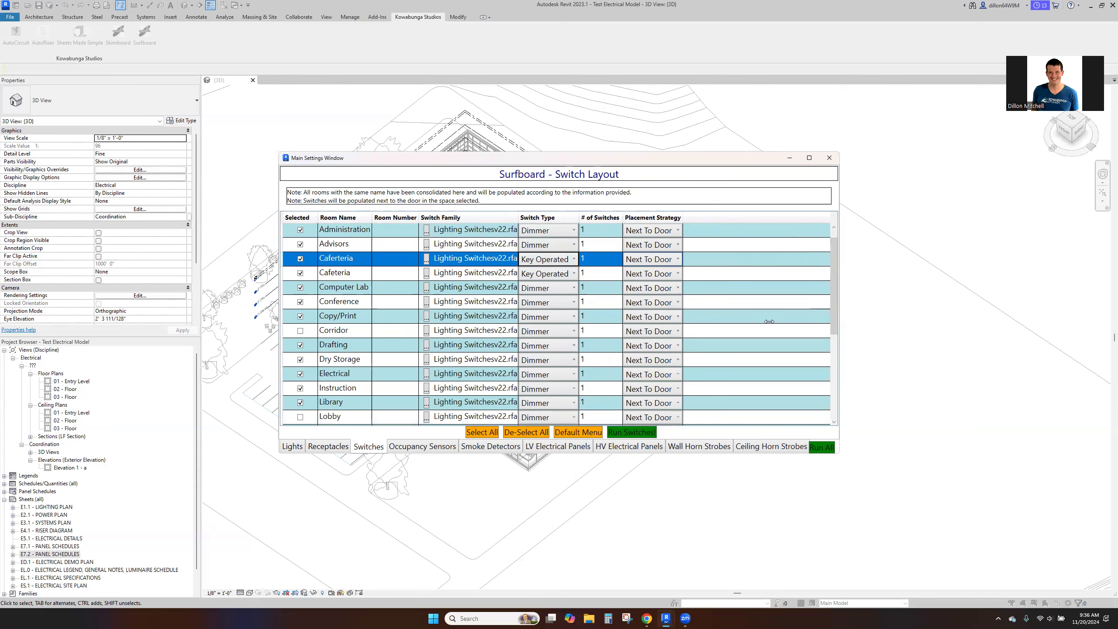
left_click(551, 364)
left_click(556, 494)
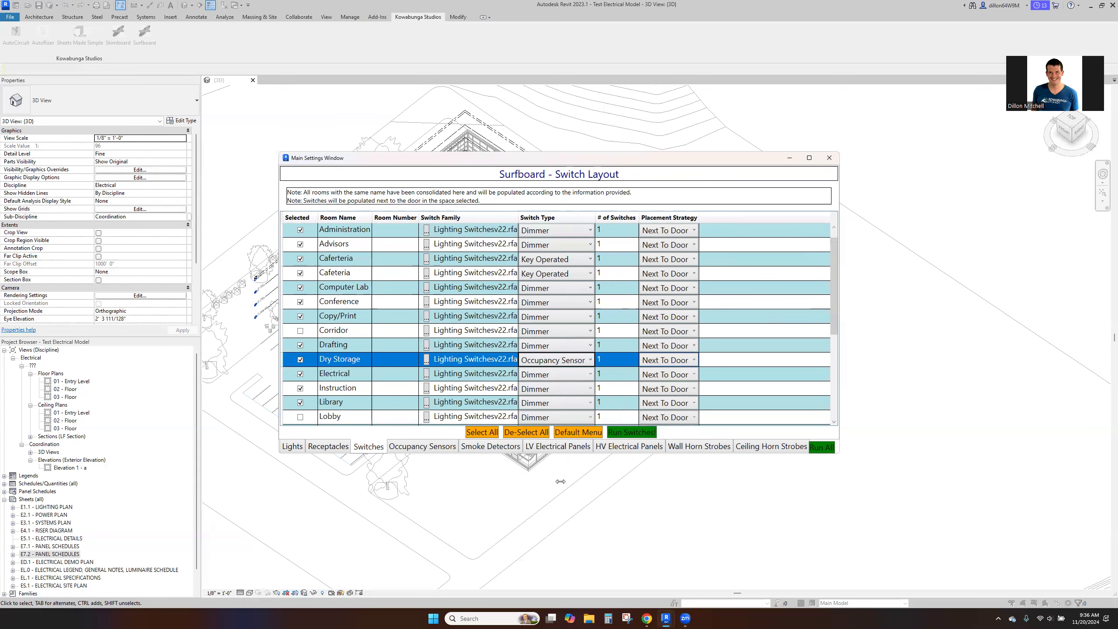
left_click(565, 376)
left_click(546, 400)
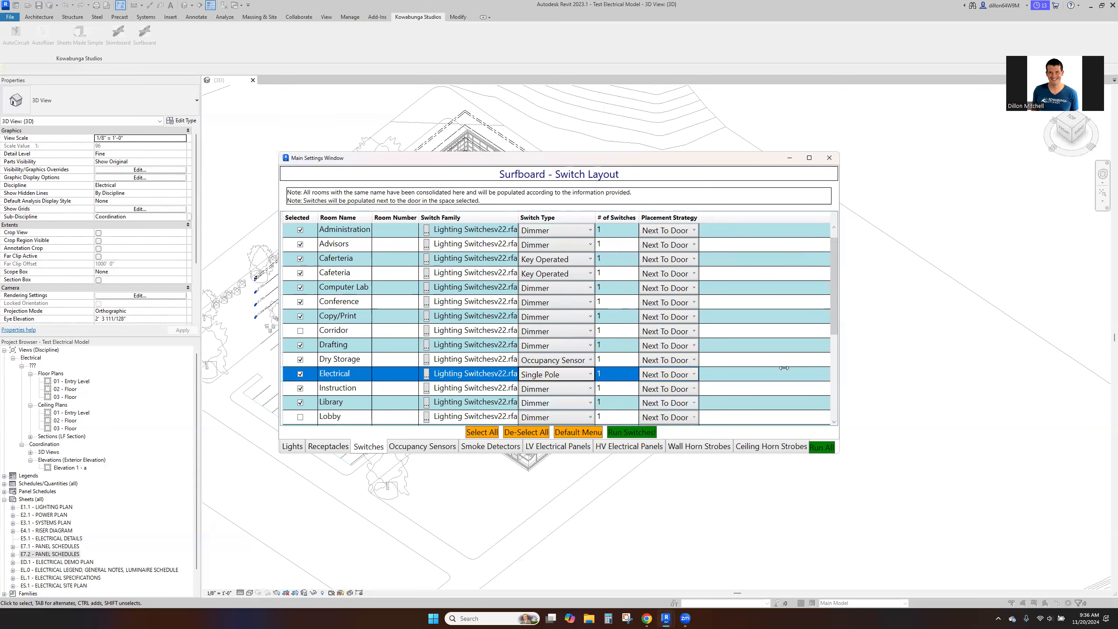
- Set the switch type to Occupancy Sensor for Copy/Print and to Key Operated for Men
left_click_drag(835, 325, 838, 352)
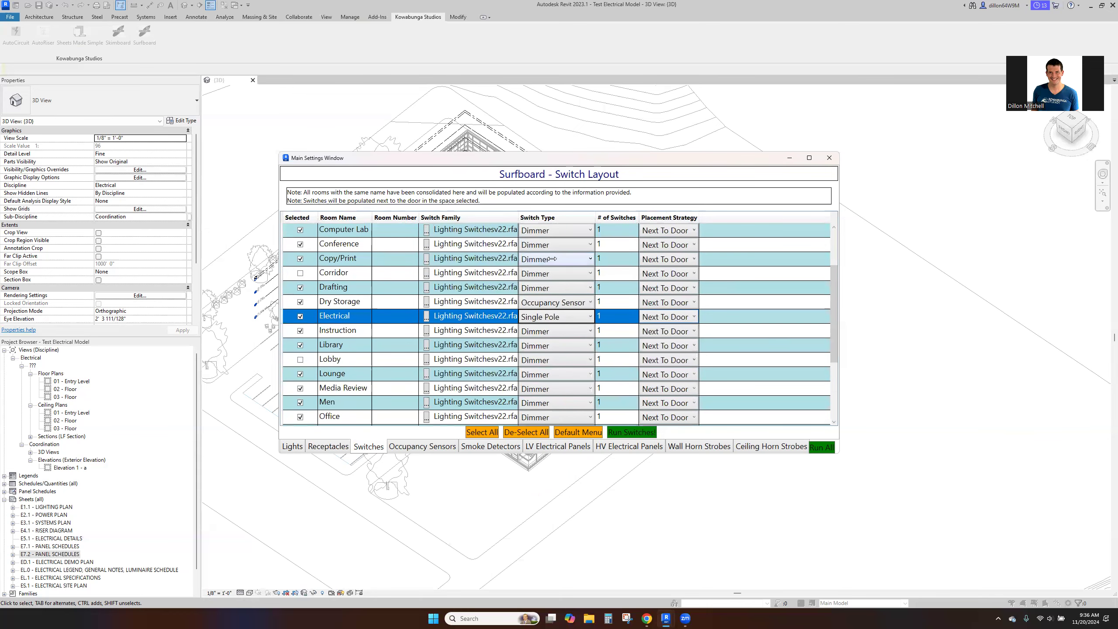
left_click(552, 259)
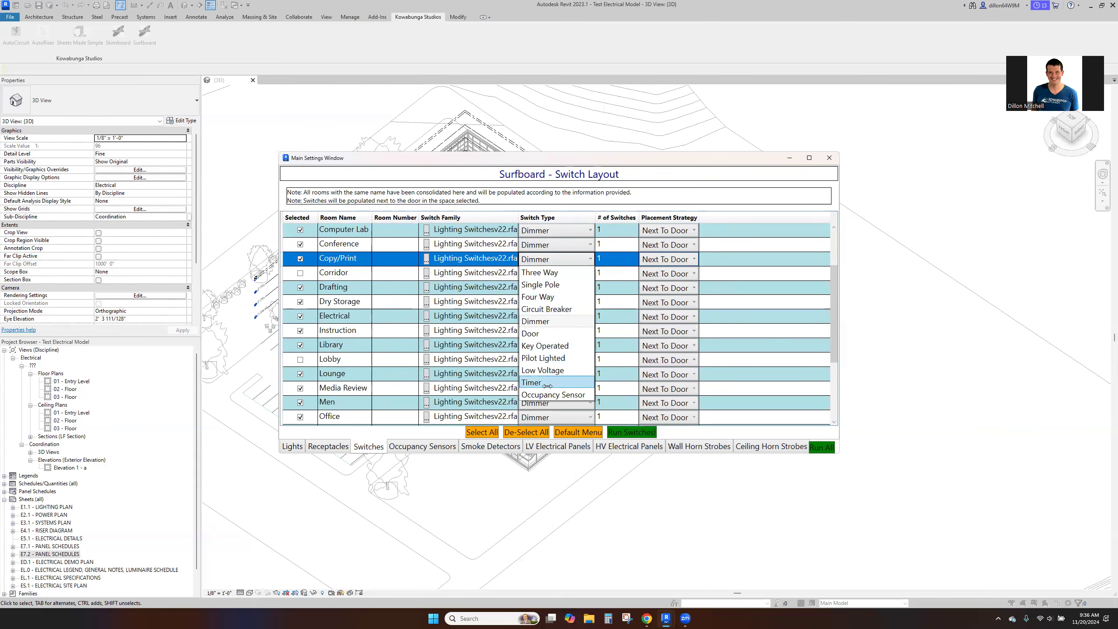
left_click(551, 395)
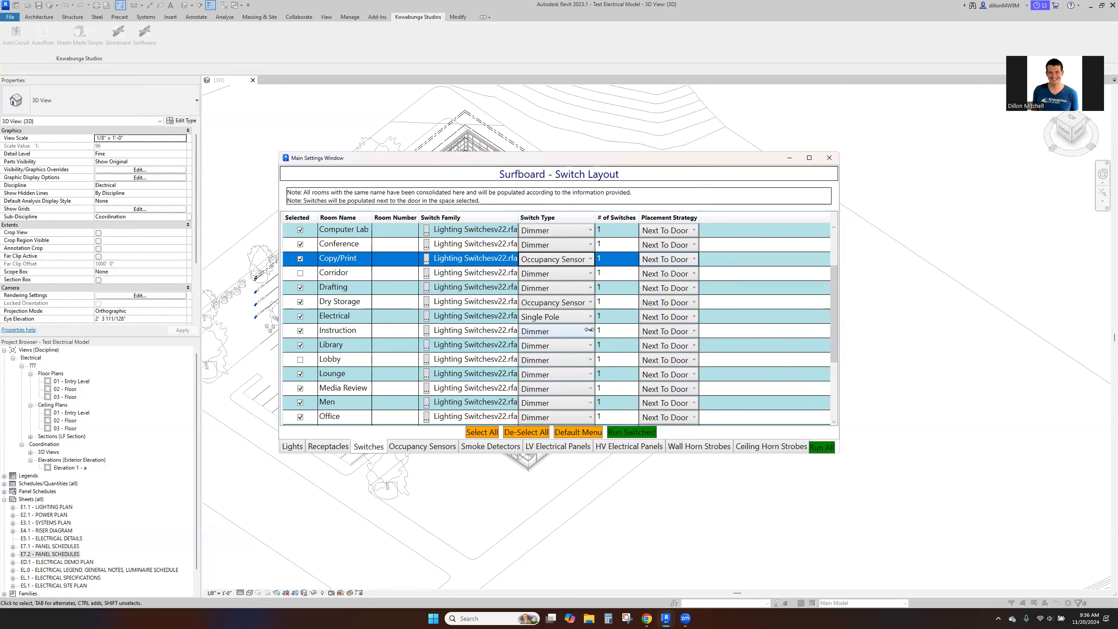
left_click_drag(835, 338, 839, 397)
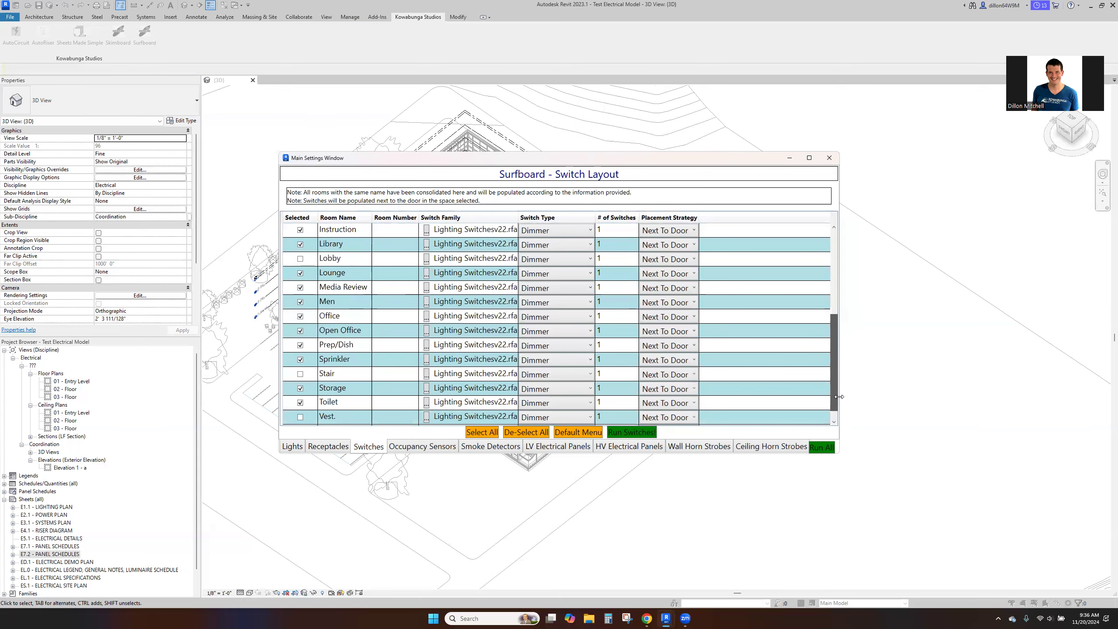
left_click(546, 304)
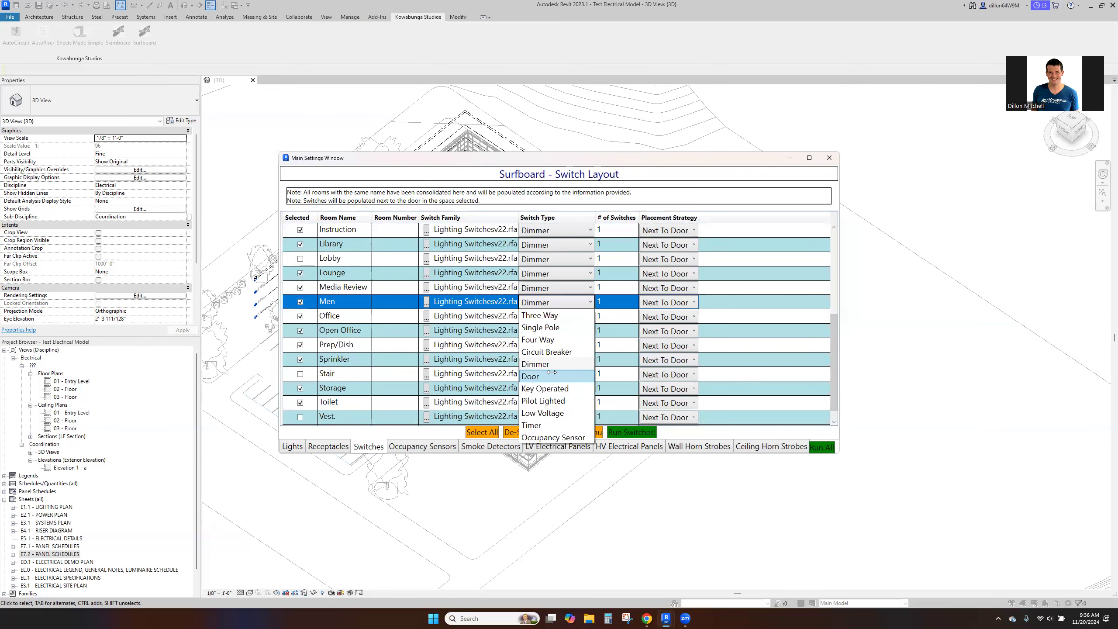
left_click(559, 388)
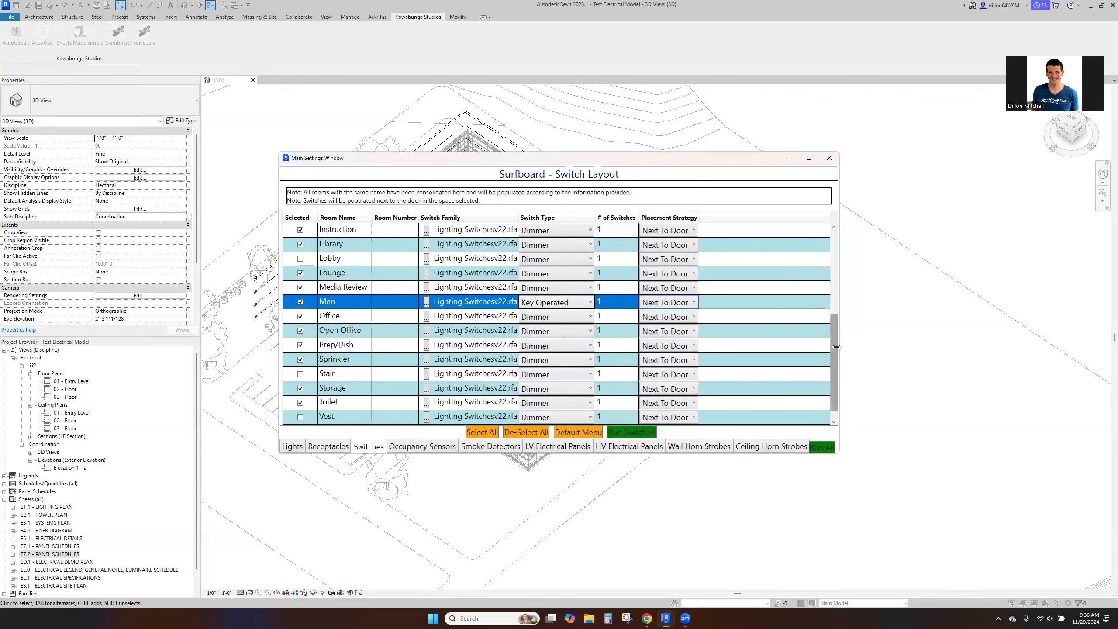
- Set the switch type to Occupancy Sensor for Toilet and to Key Operated for Women
scroll(551, 343, "down", 1)
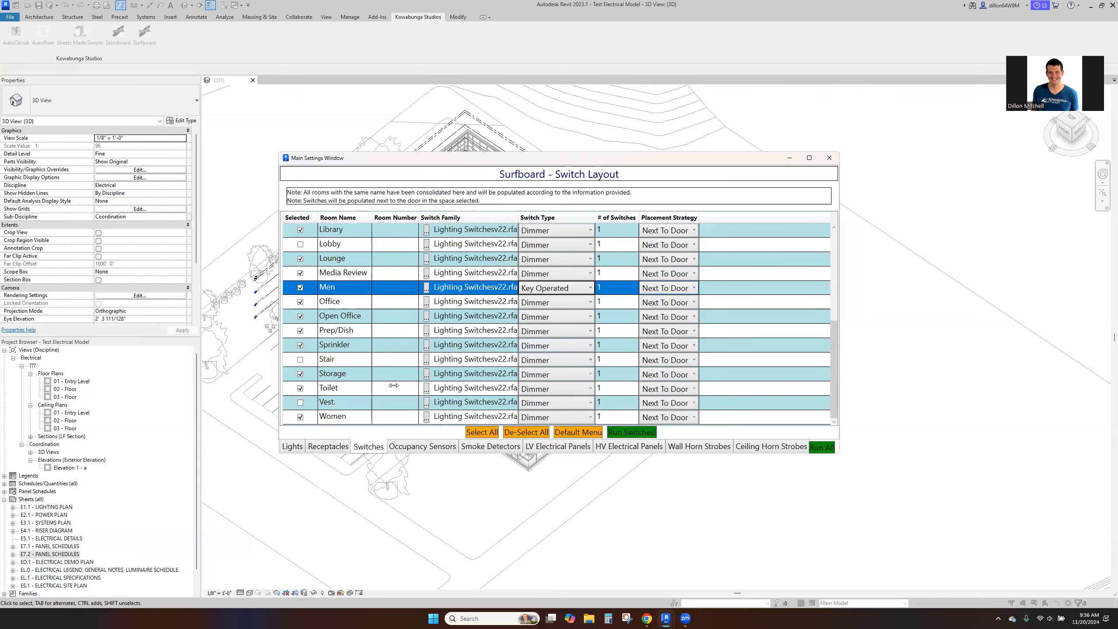
left_click(566, 389)
left_click(554, 524)
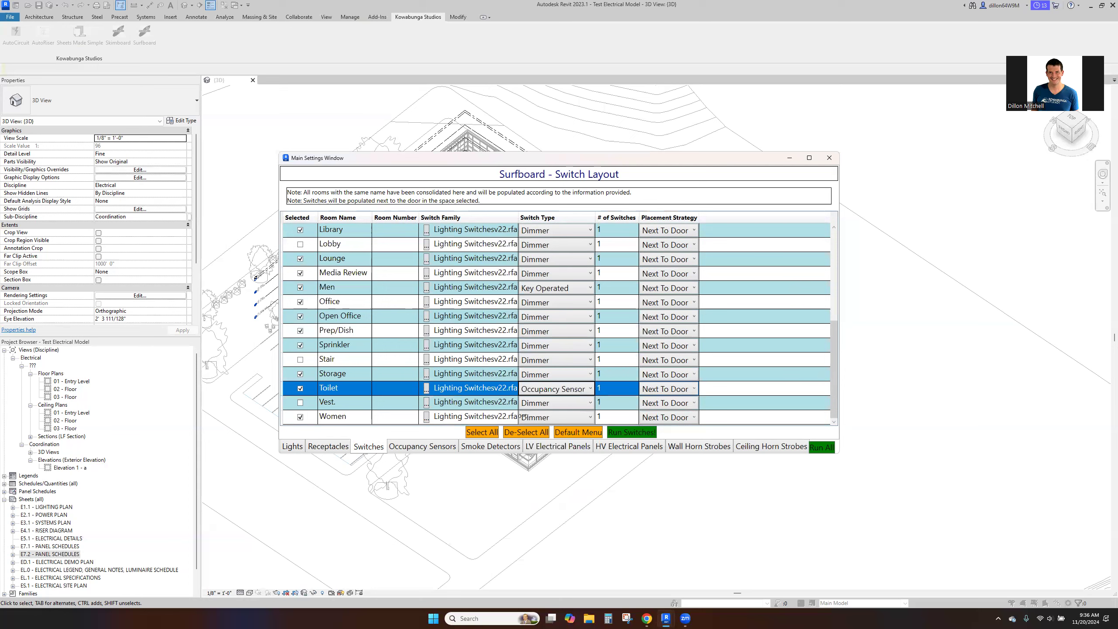
left_click(528, 417)
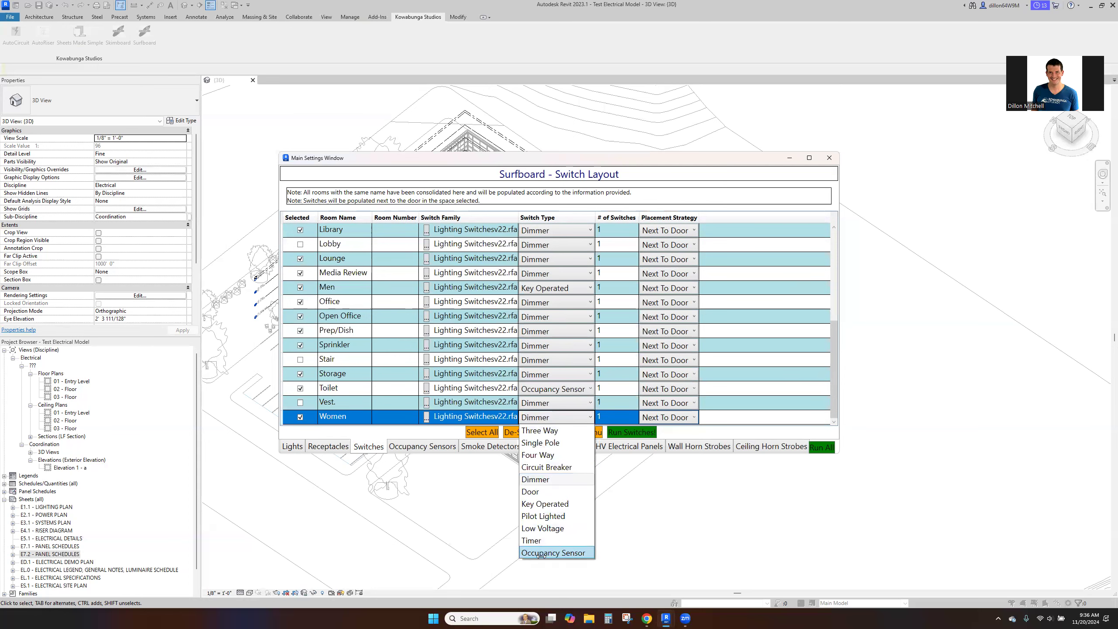
left_click(542, 504)
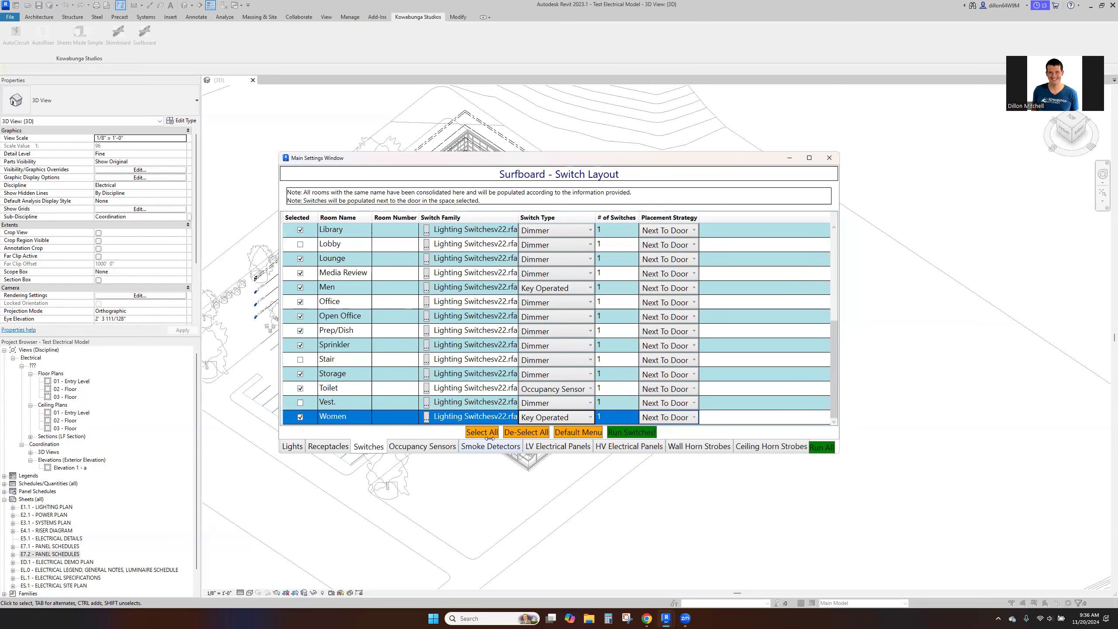
- Set the switch type to Occupancy Sensor for Storage and to Single Pole for Sprinkler and Prep/Dish
left_click(590, 374)
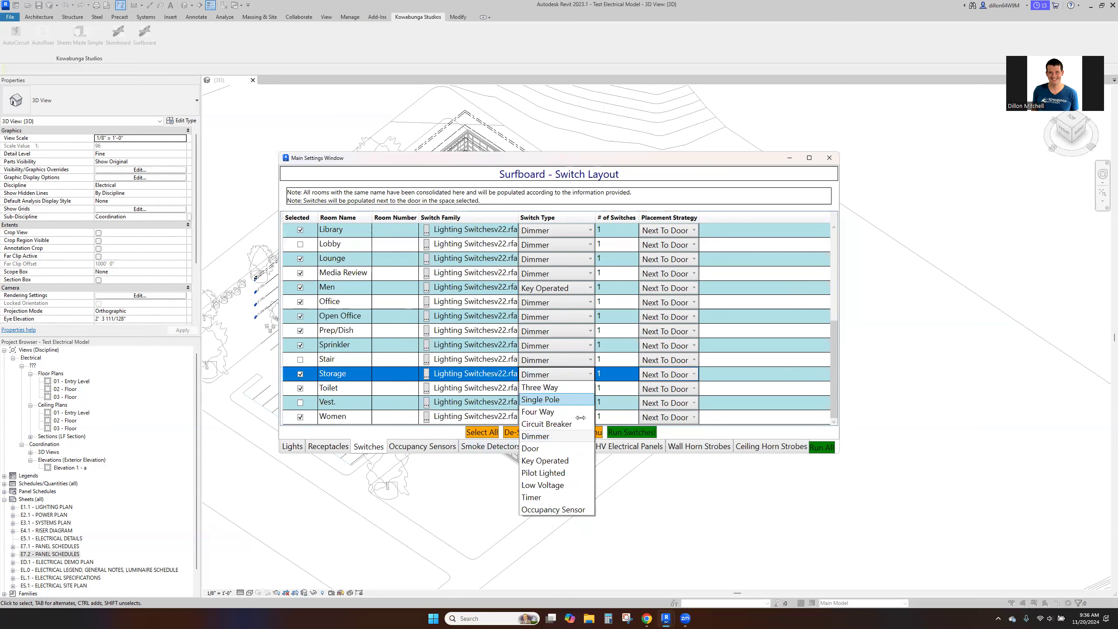
left_click(583, 507)
left_click(534, 340)
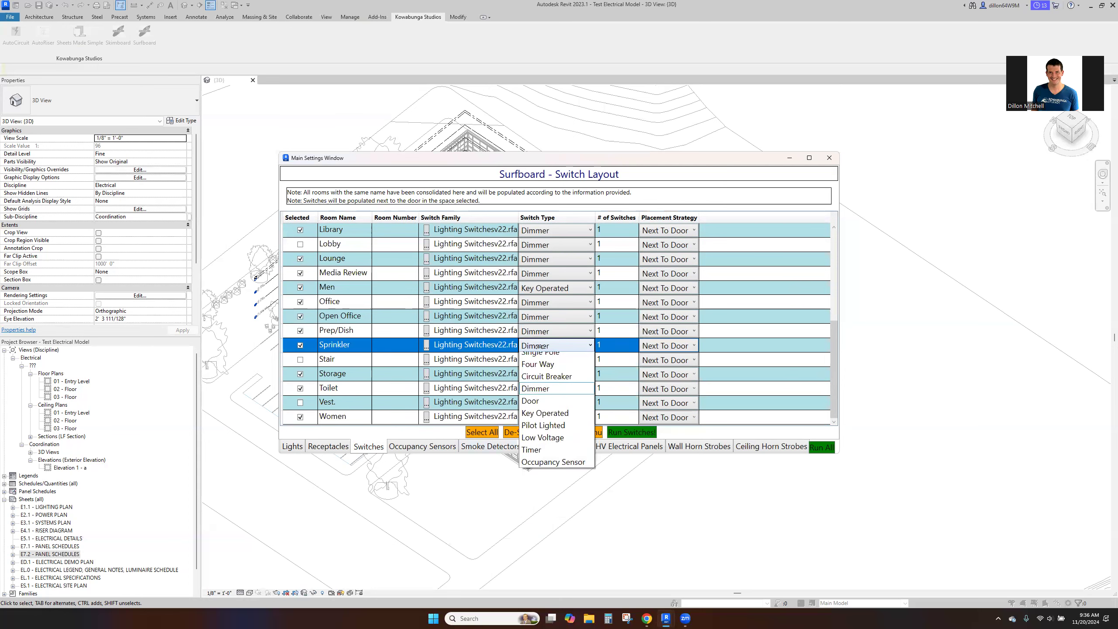
left_click(546, 371)
left_click(546, 330)
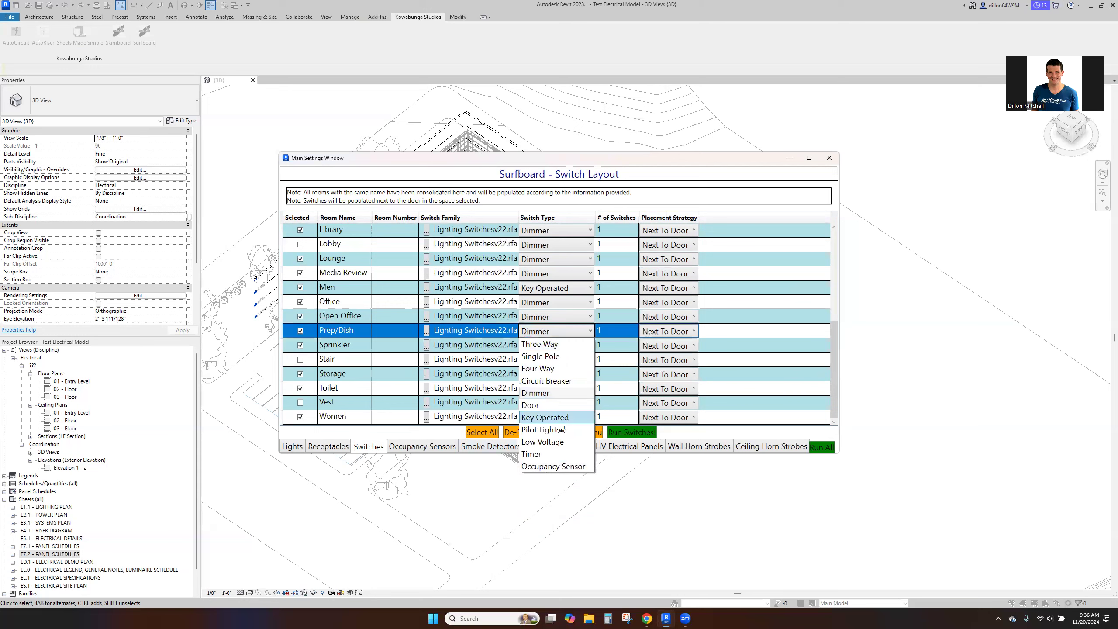
left_click(548, 356)
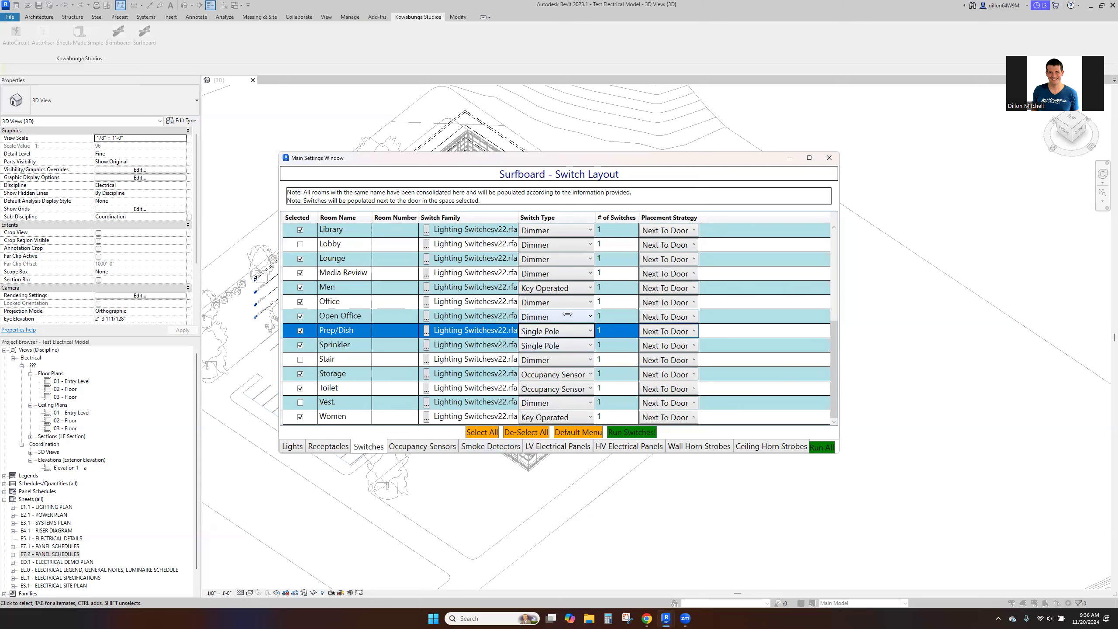
- Apply occupancy sensor layout defaults with the type Dual Technology - 360 Pattern
left_click(423, 447)
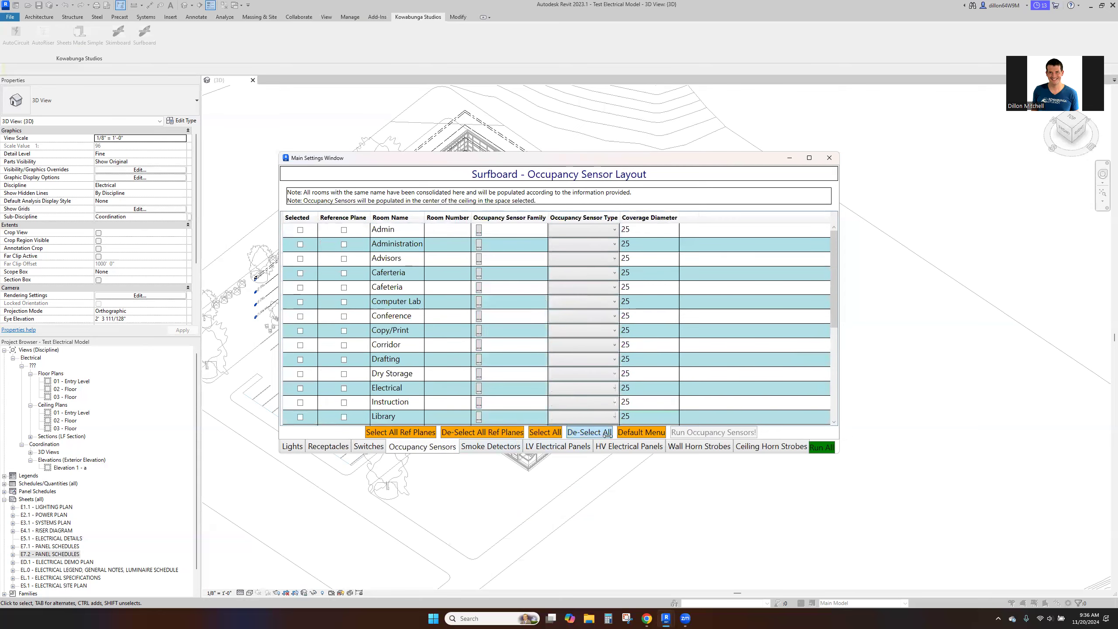
left_click(641, 432)
left_click(613, 345)
left_click(590, 303)
left_click(602, 331)
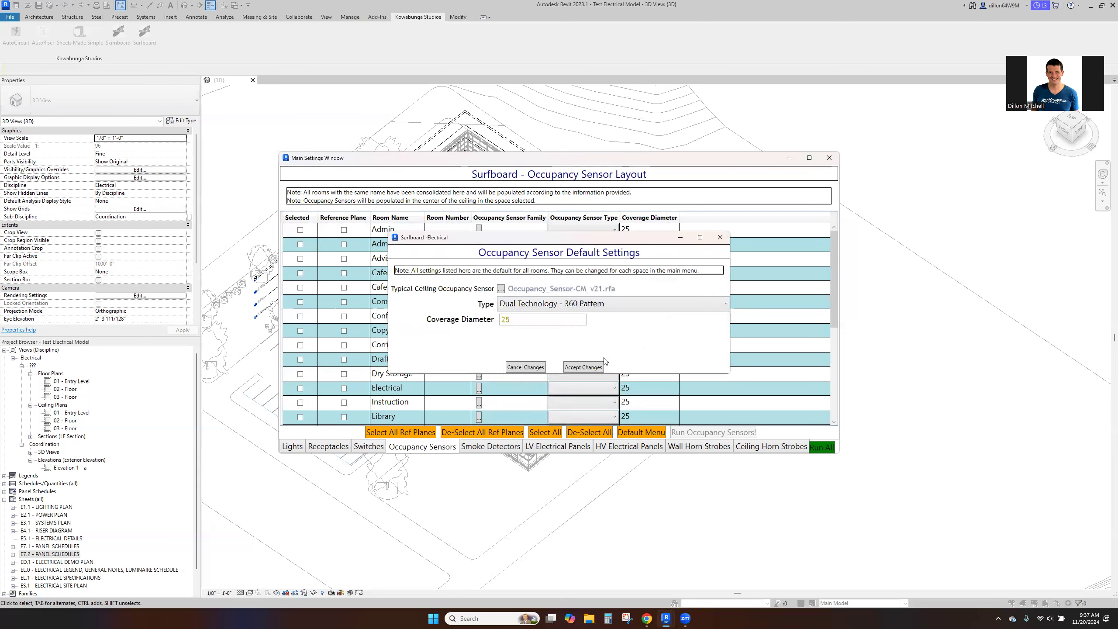
left_click(583, 368)
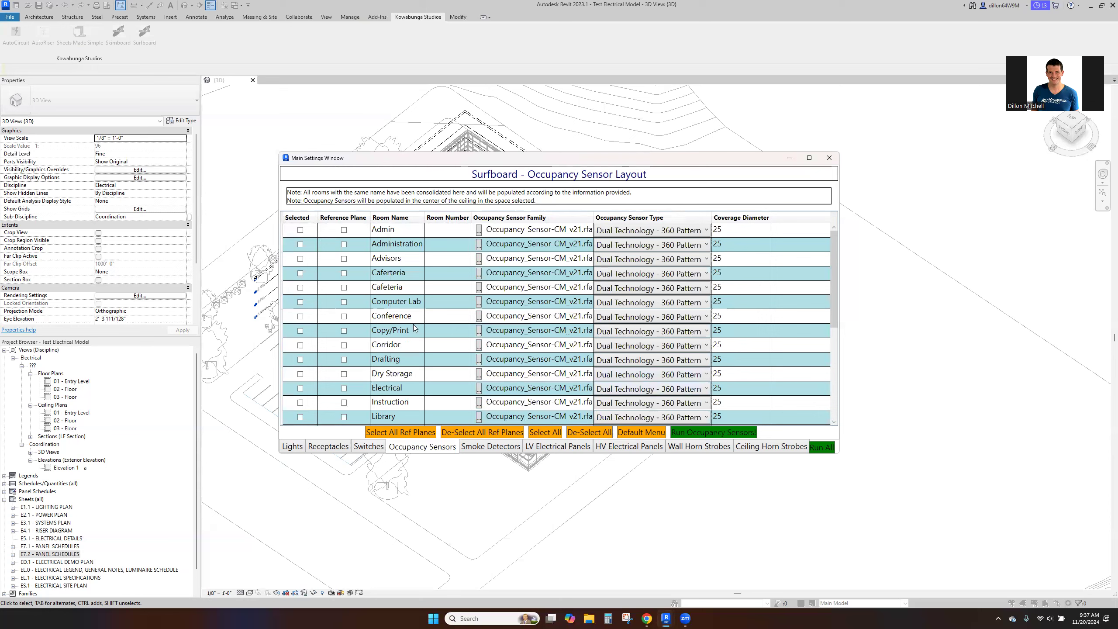
- Select all rooms for occupancy sensors except Dry Storage and Electrical
left_click(541, 433)
left_click(301, 374)
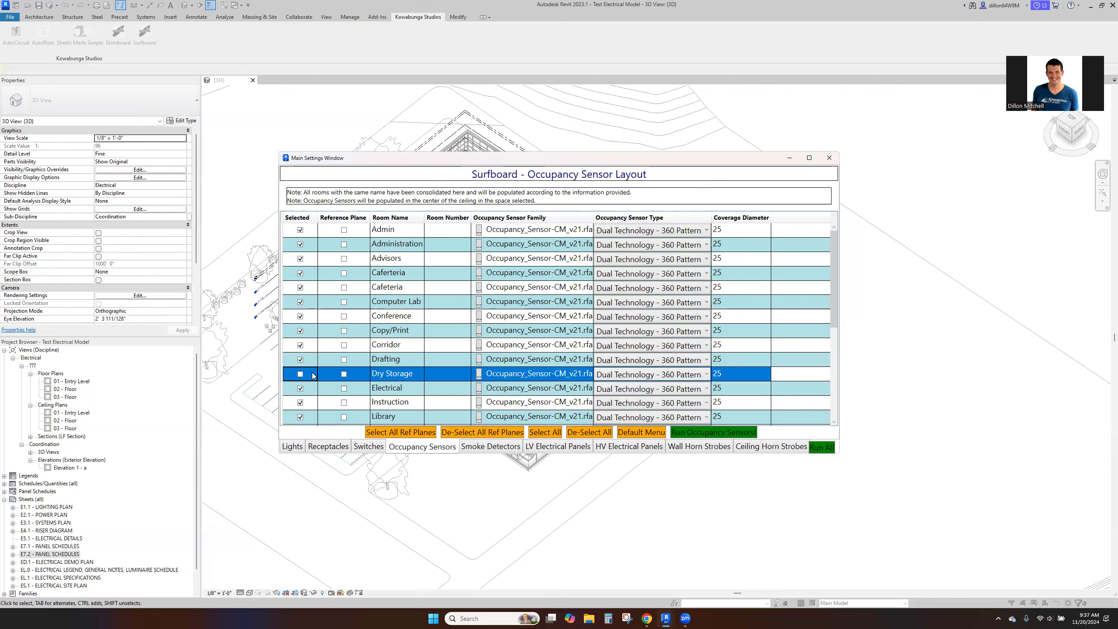
scroll(314, 374, "down", 1)
left_click(300, 346)
- Exclude the Sprinkler and Prep/Dish rooms from the occupancy sensor layout
scroll(304, 350, "down", 1)
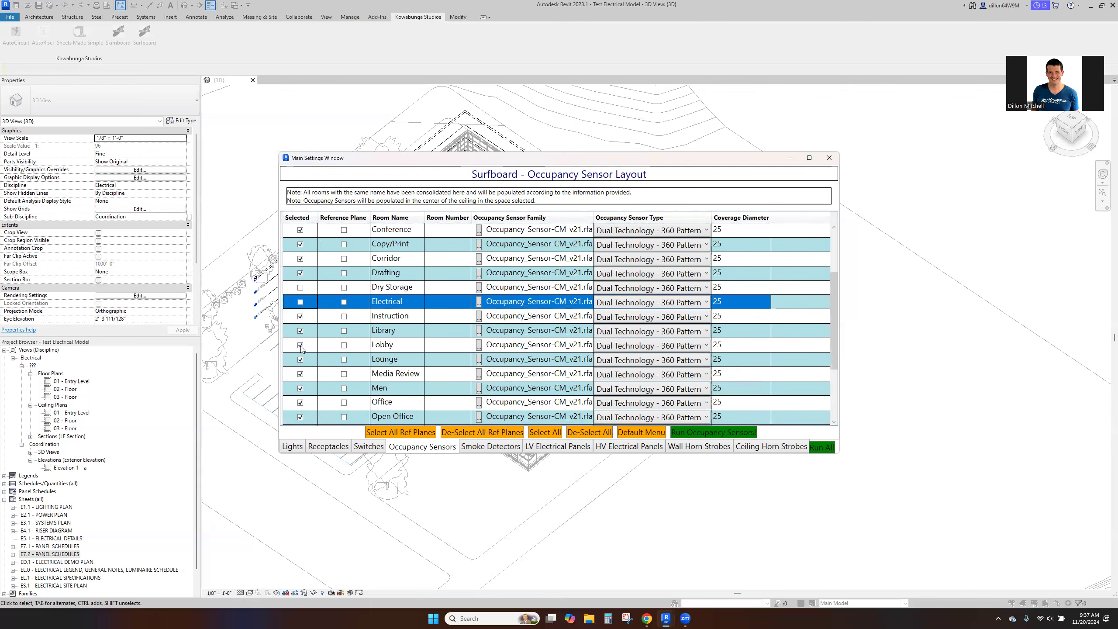
scroll(307, 357, "down", 1)
left_click(302, 346)
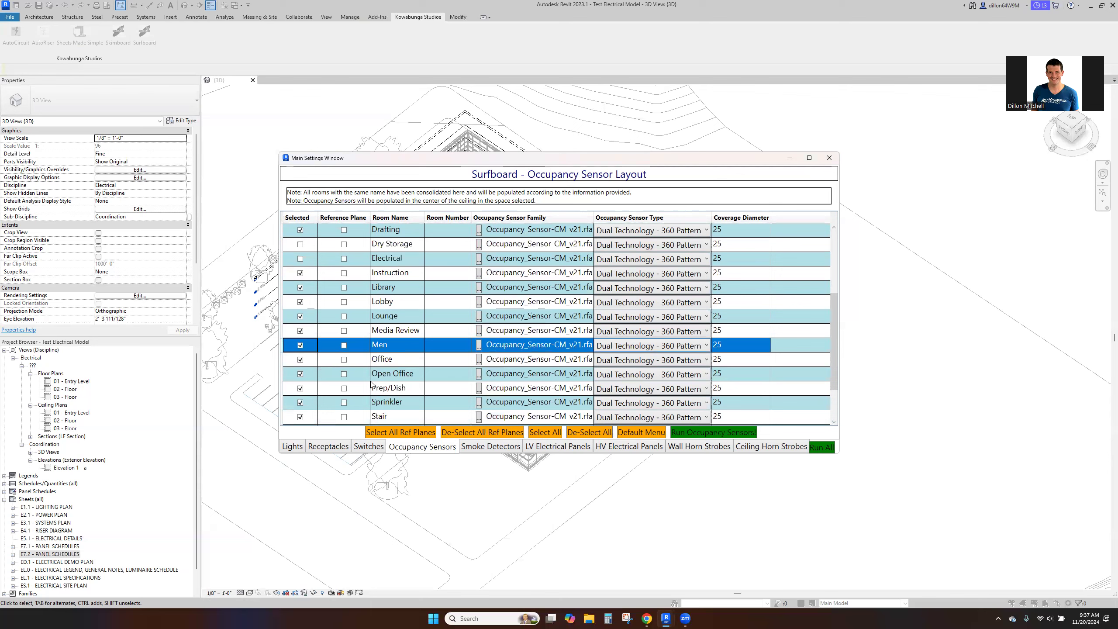
left_click(373, 388)
left_click(377, 402)
left_click(301, 403)
left_click(301, 388)
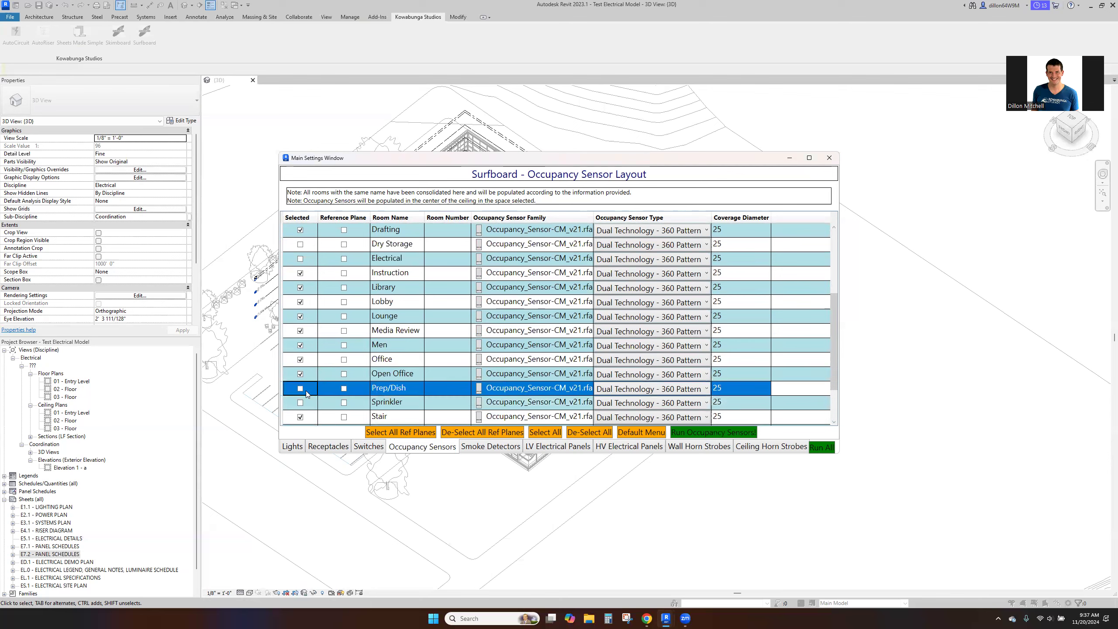
- Exclude the Stair and Storage rooms from the occupancy sensor layout
scroll(307, 394, "down", 1)
left_click(300, 374)
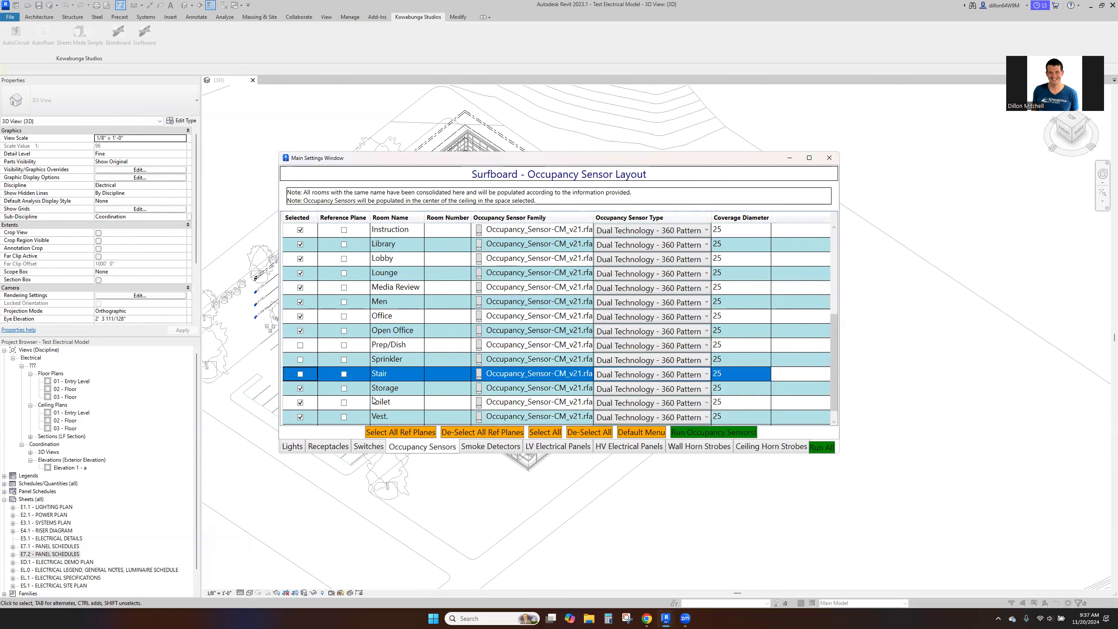
scroll(373, 400, "down", 1)
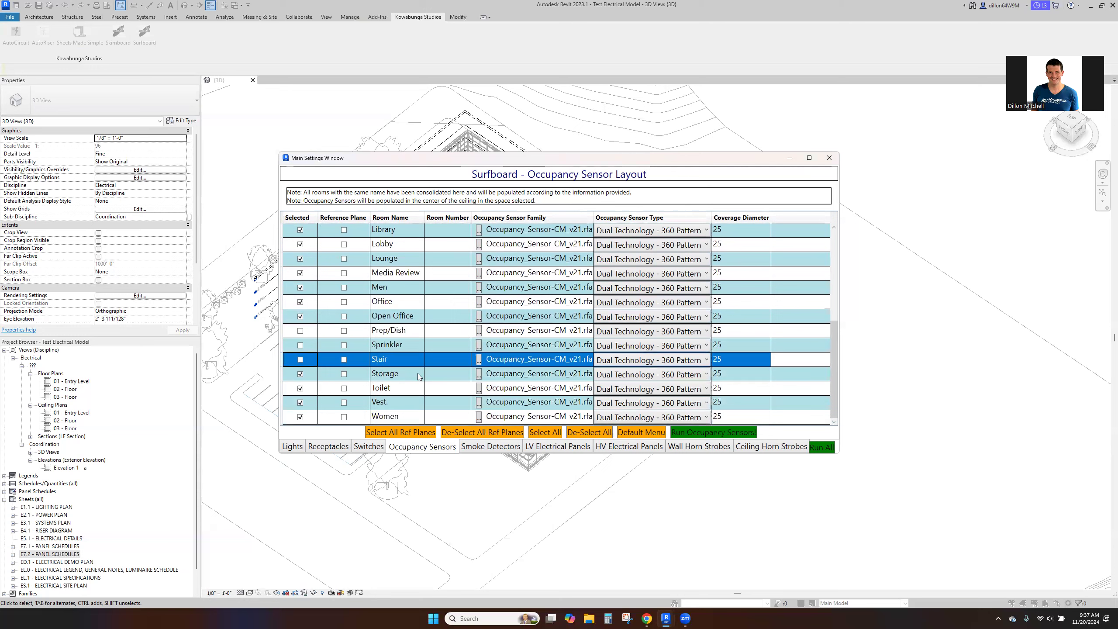
left_click(300, 374)
scroll(400, 331, "up", 5)
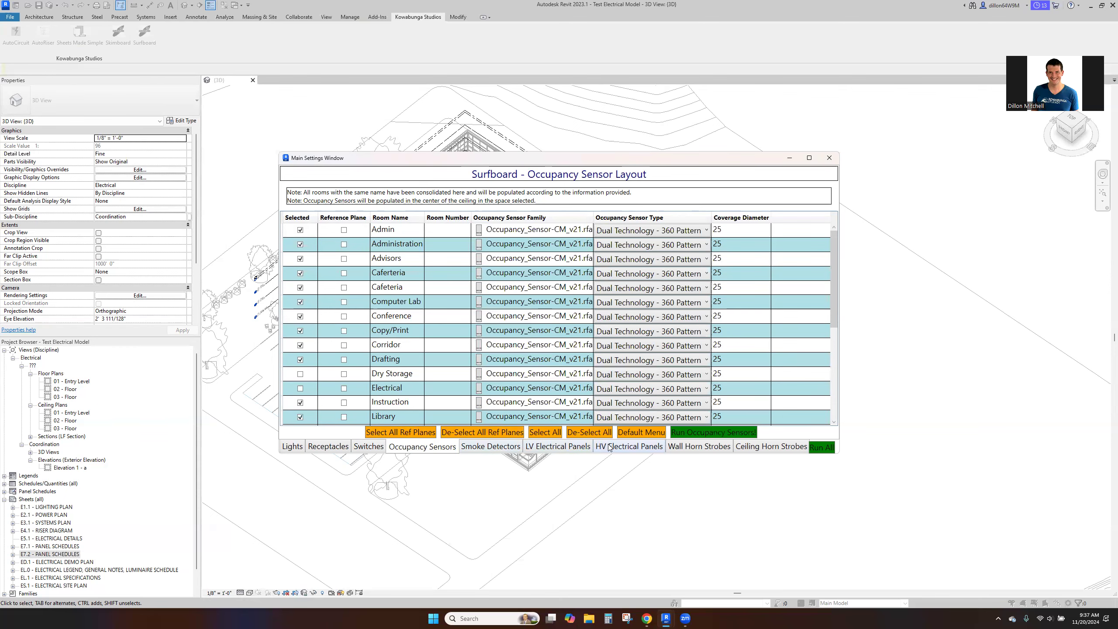
- Apply wall horn strobe layout defaults with the type 30 cd
left_click(699, 446)
left_click(562, 432)
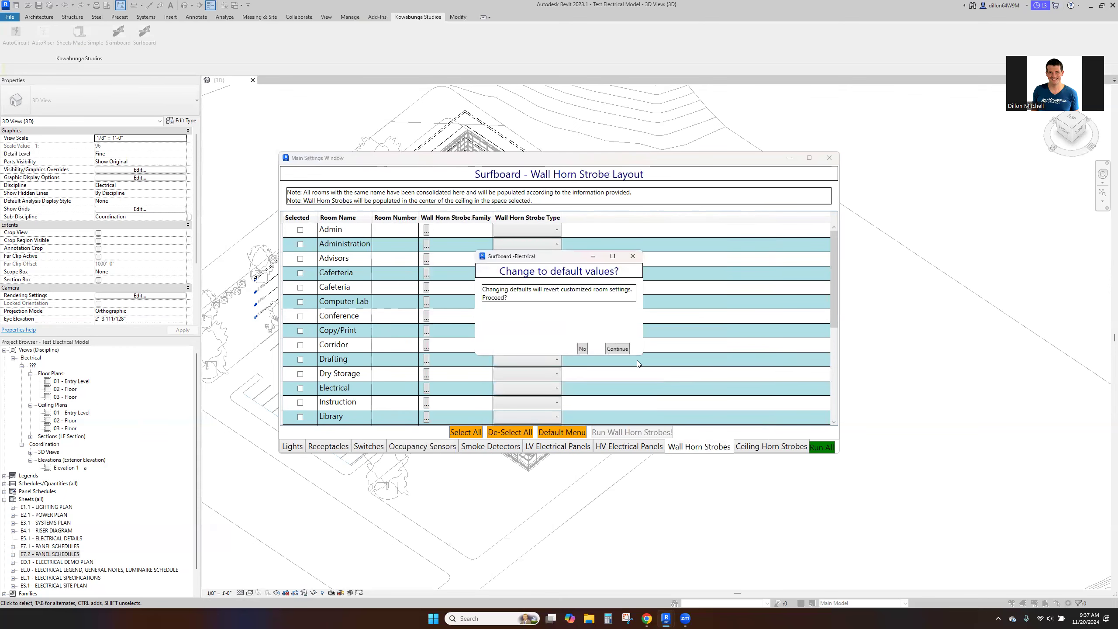
left_click(617, 348)
left_click(603, 313)
left_click(603, 328)
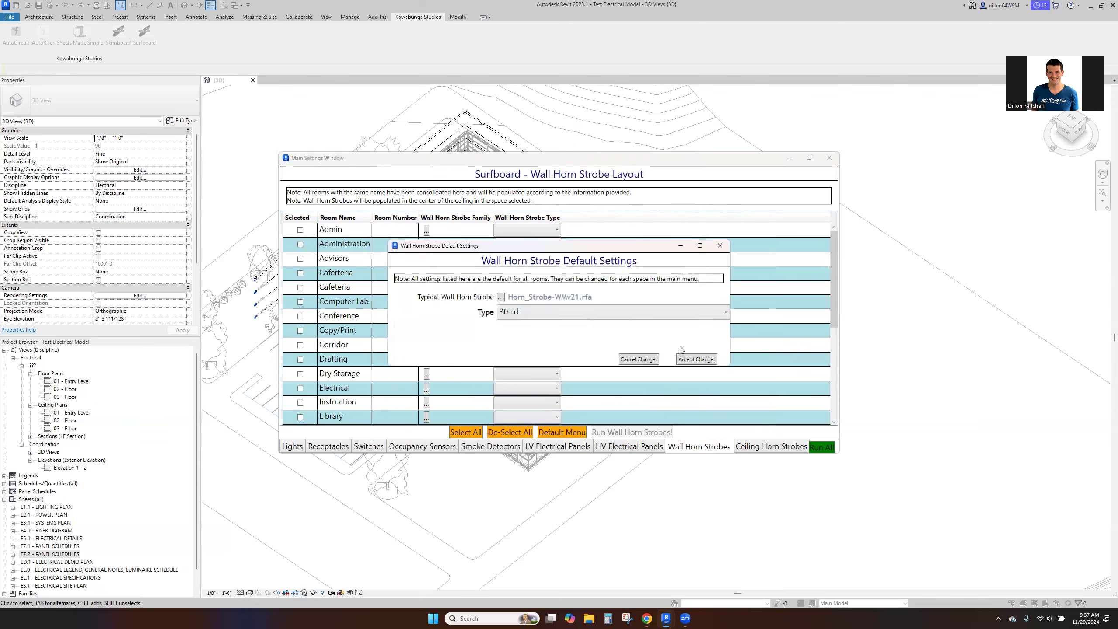
left_click(694, 359)
- Select the rooms for wall horn strobes, leaving out Corridor, Dry Storage and Lobby
scroll(314, 388, "down", 1)
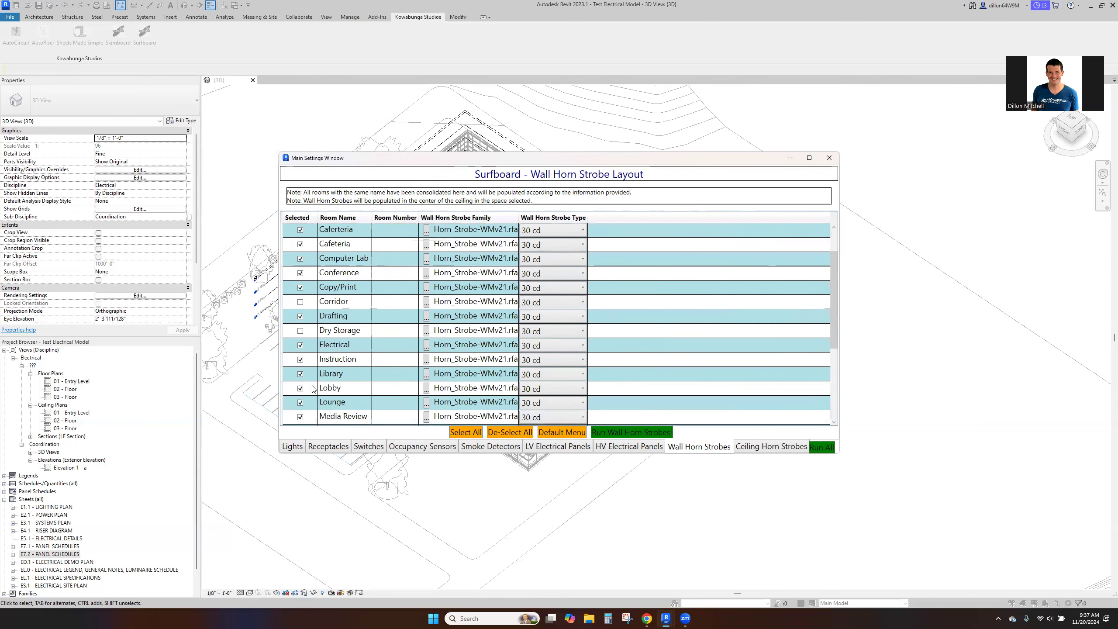
left_click(300, 389)
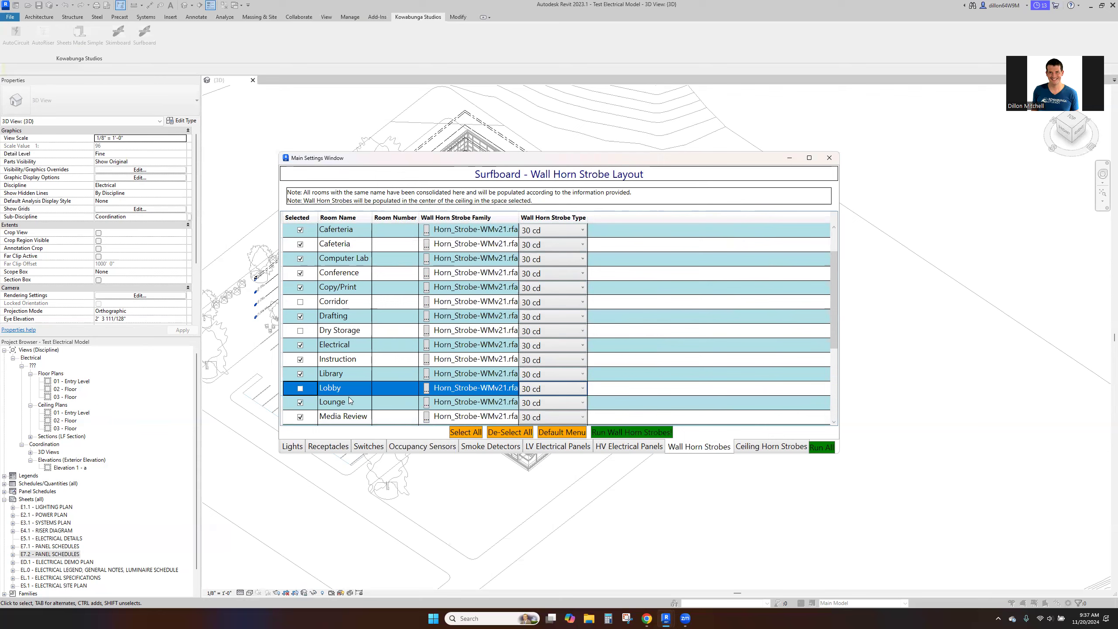
scroll(824, 327, "down", 2)
- Apply ceiling horn strobe layout defaults using the Horn_Strobe-CMv21 family with the type 15 cd
left_click(771, 446)
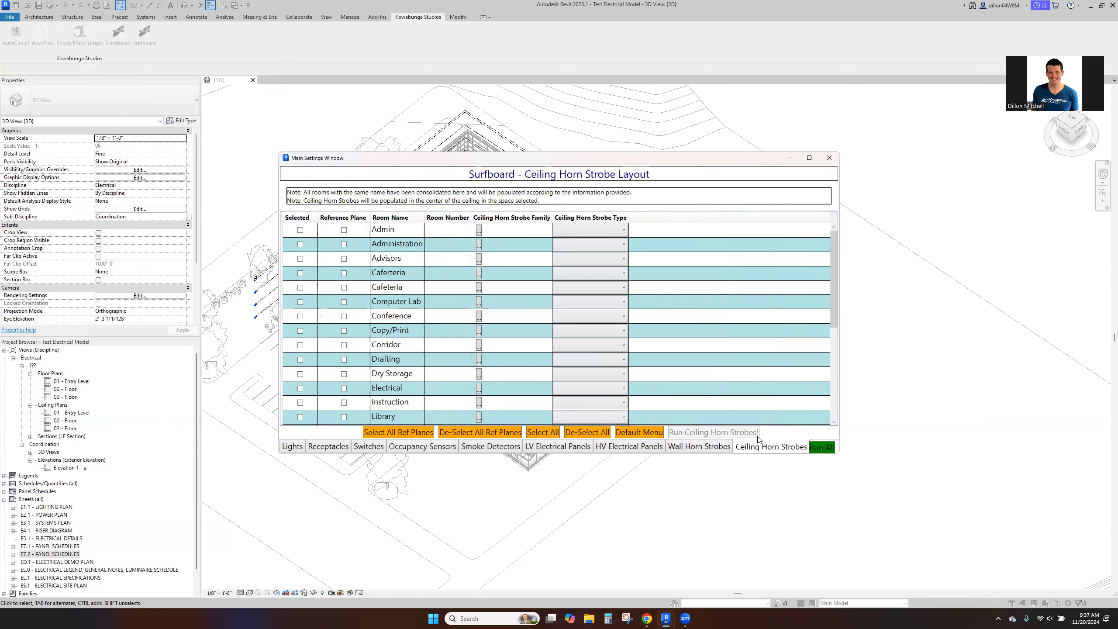
left_click(639, 432)
left_click(580, 318)
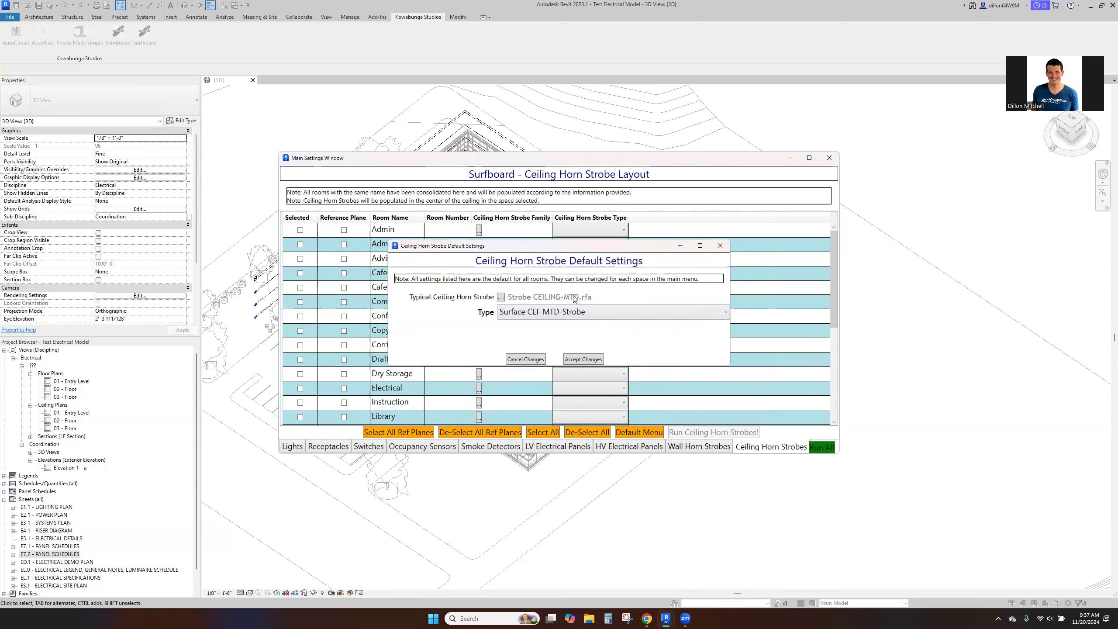
left_click(502, 297)
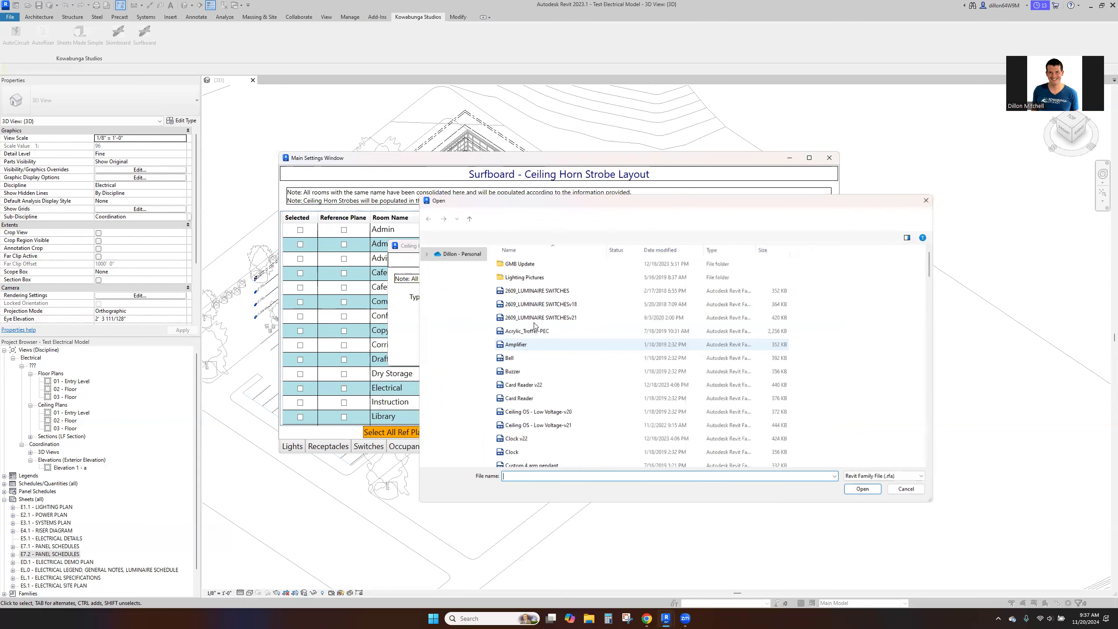
scroll(592, 365, "down", 6)
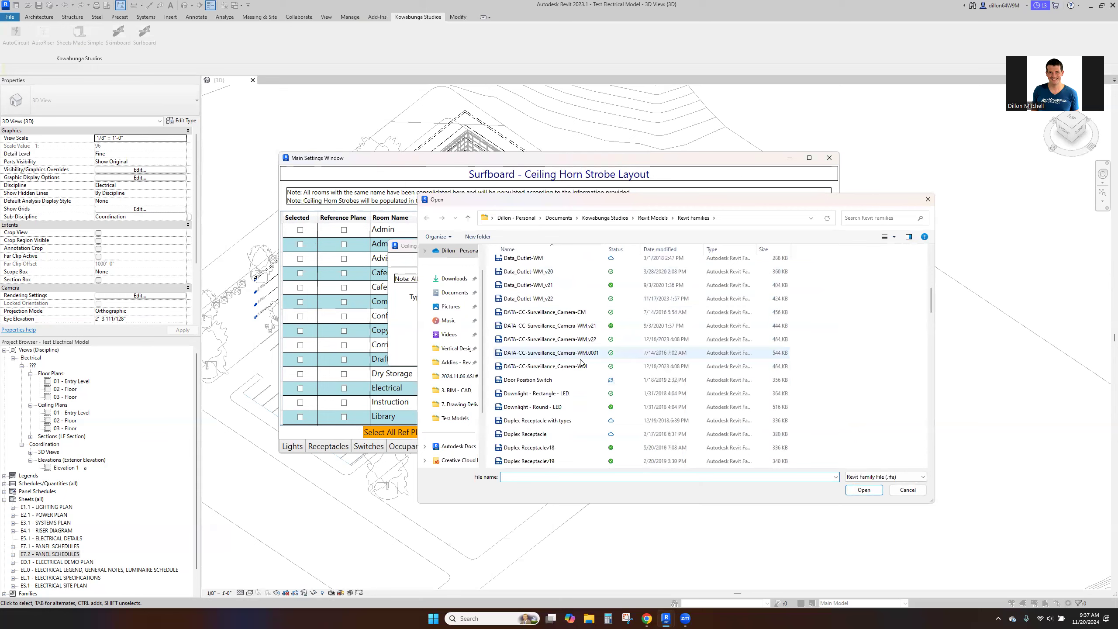
scroll(581, 364, "up", 6)
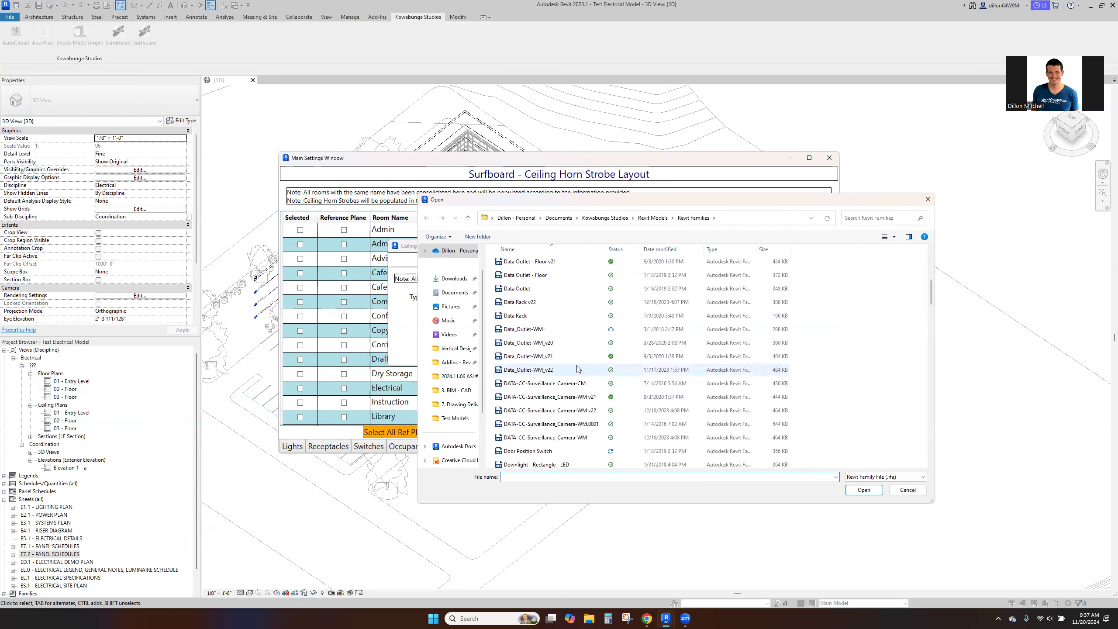
left_click(577, 370)
scroll(580, 369, "up", 1)
scroll(580, 368, "down", 7)
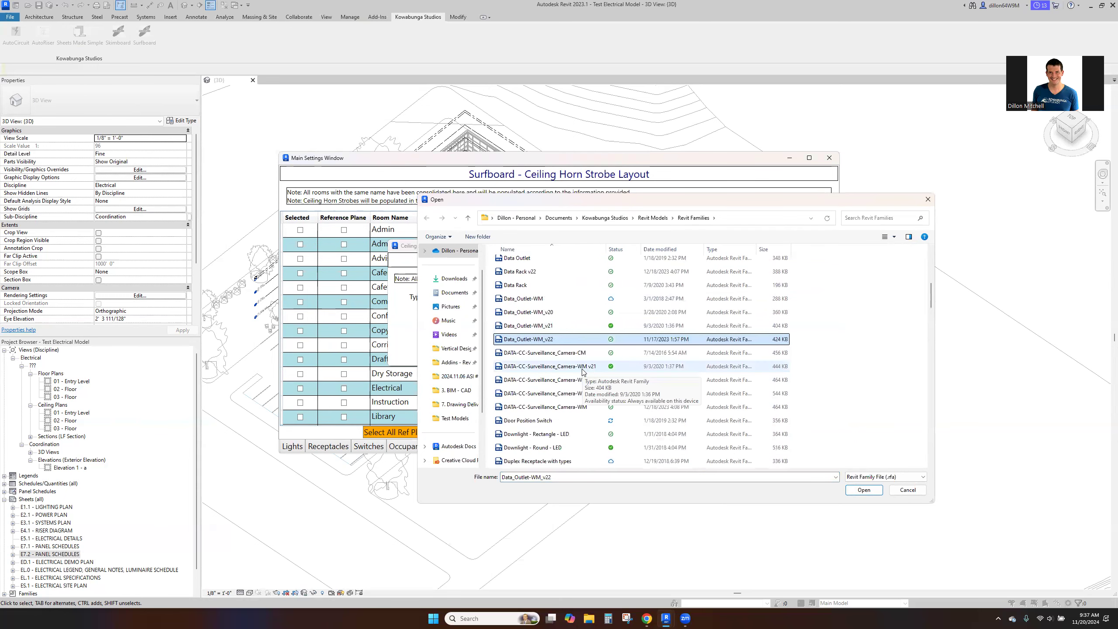
left_click(559, 264)
scroll(558, 273, "up", 1)
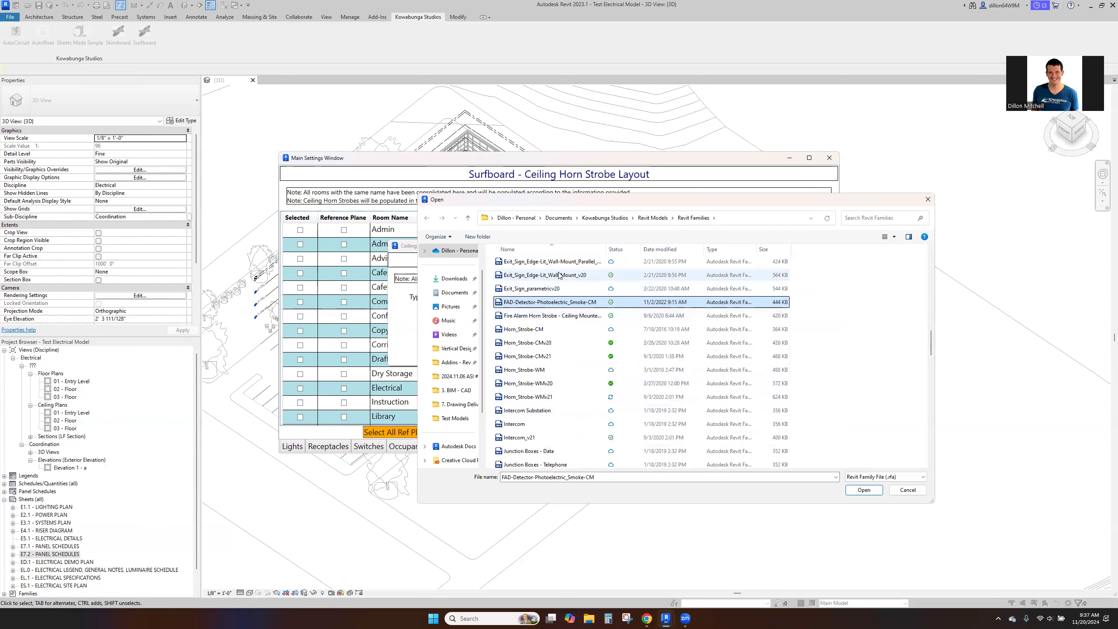
left_click(562, 356)
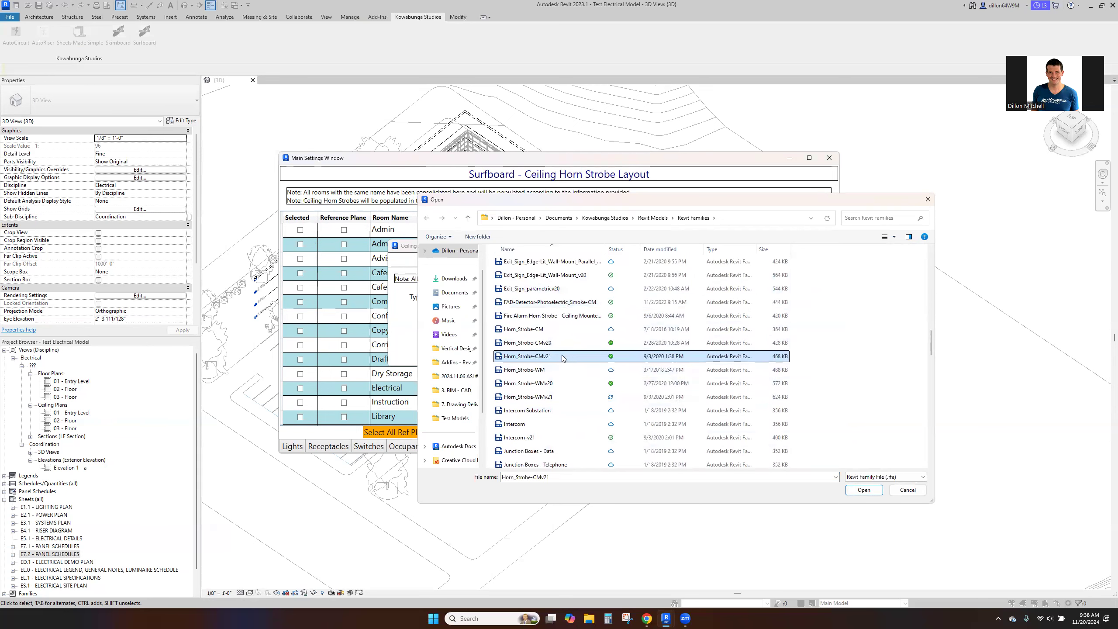
left_click(874, 491)
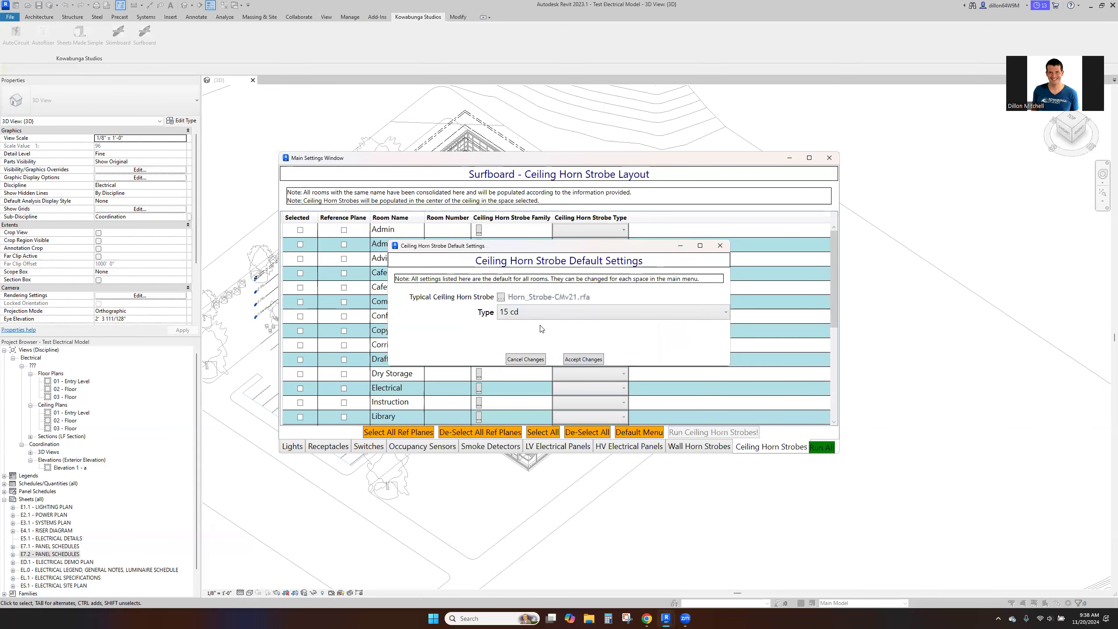
left_click(582, 359)
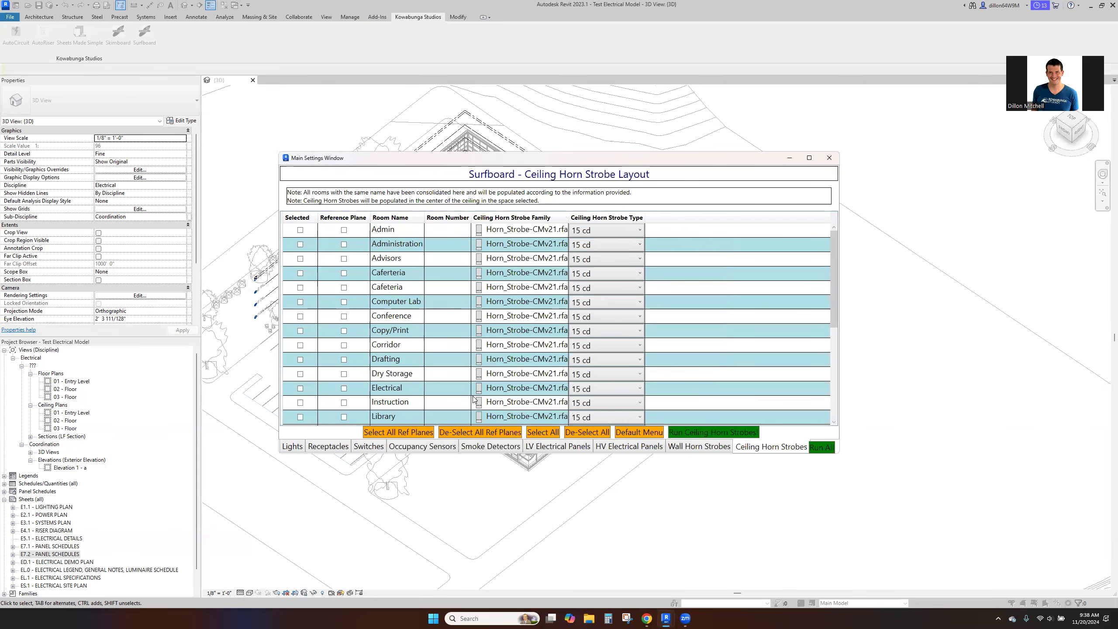
- Select only the Corridor and Lobby rooms for ceiling horn strobes and run all of the configured device layouts
left_click(300, 346)
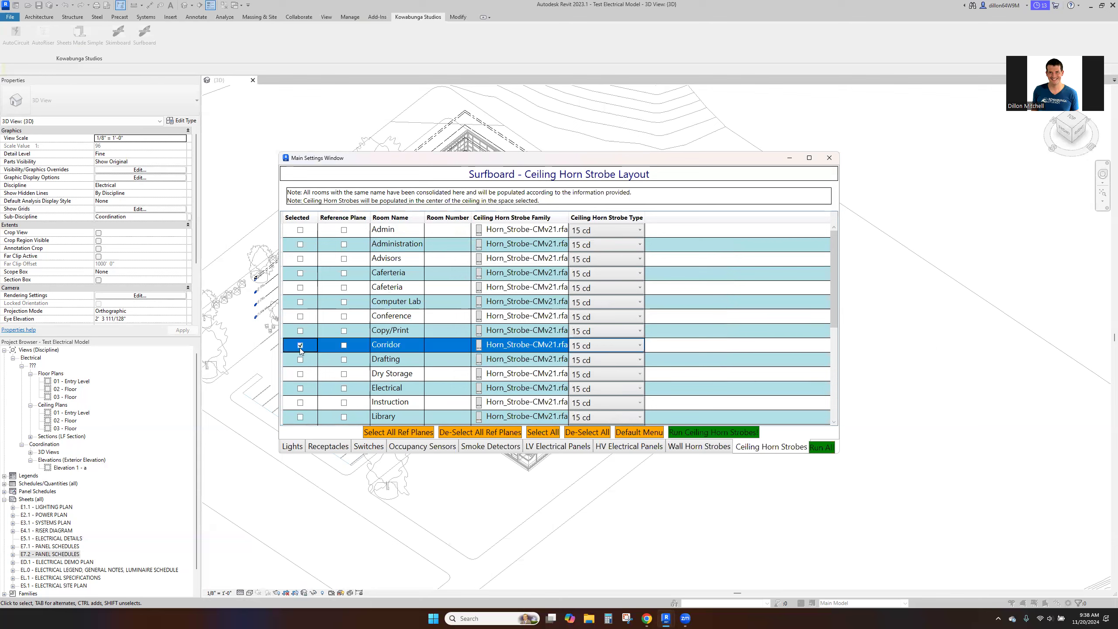
scroll(302, 372, "down", 1)
left_click(301, 389)
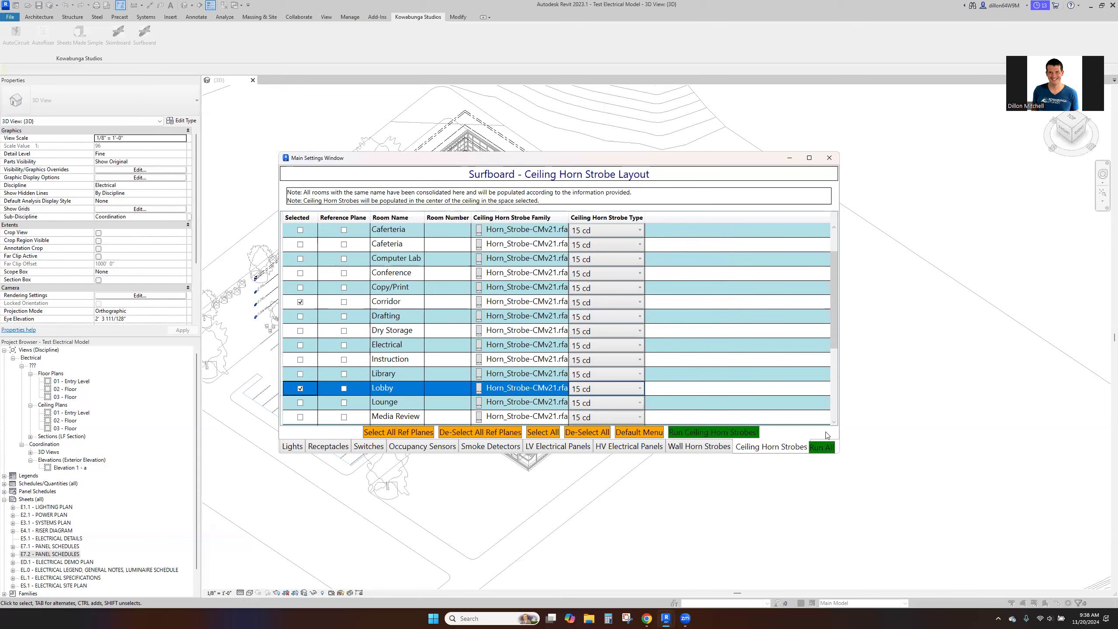
left_click(822, 447)
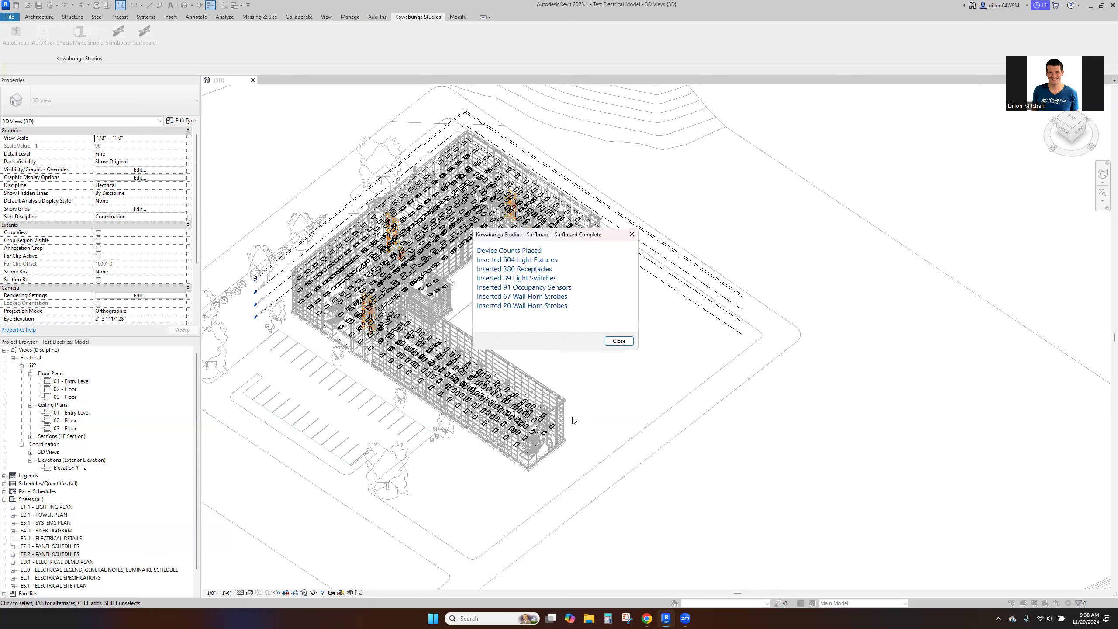
- Add up the placed device counts in Calculator as 604 + 380 + 89 + 91 + 67 + 20, and dismiss the completion report
left_click(608, 619)
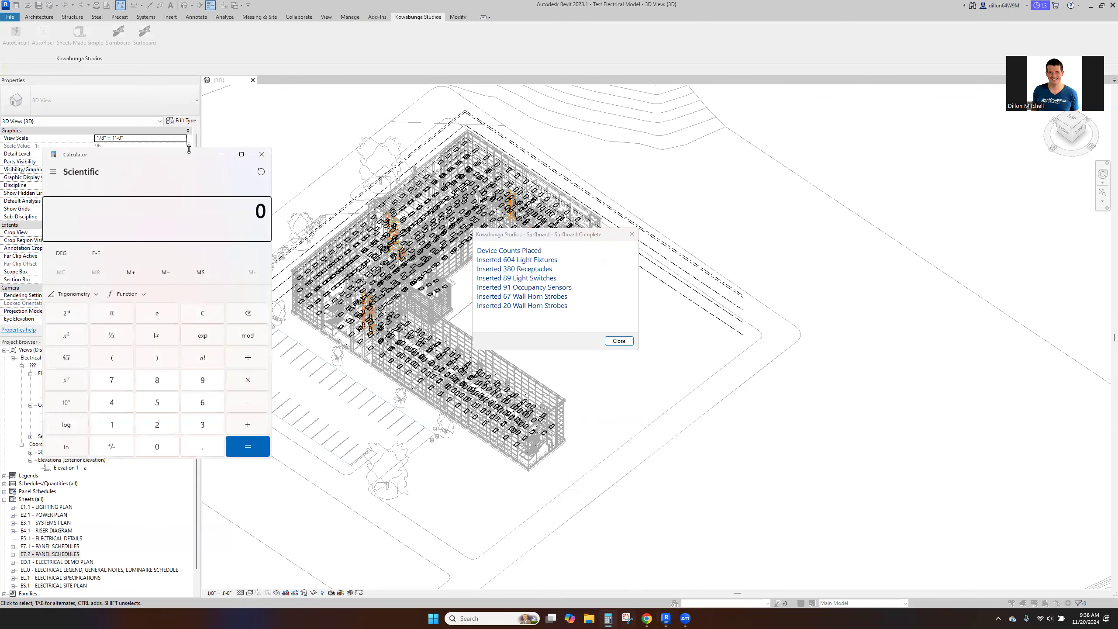
left_click_drag(163, 150, 130, 190)
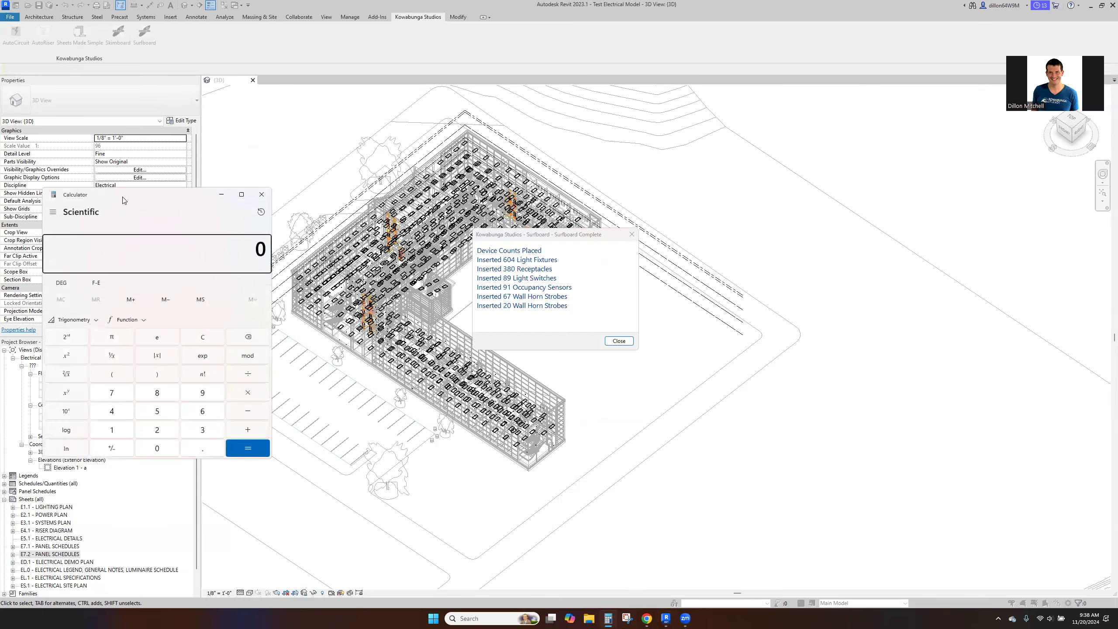
type("604")
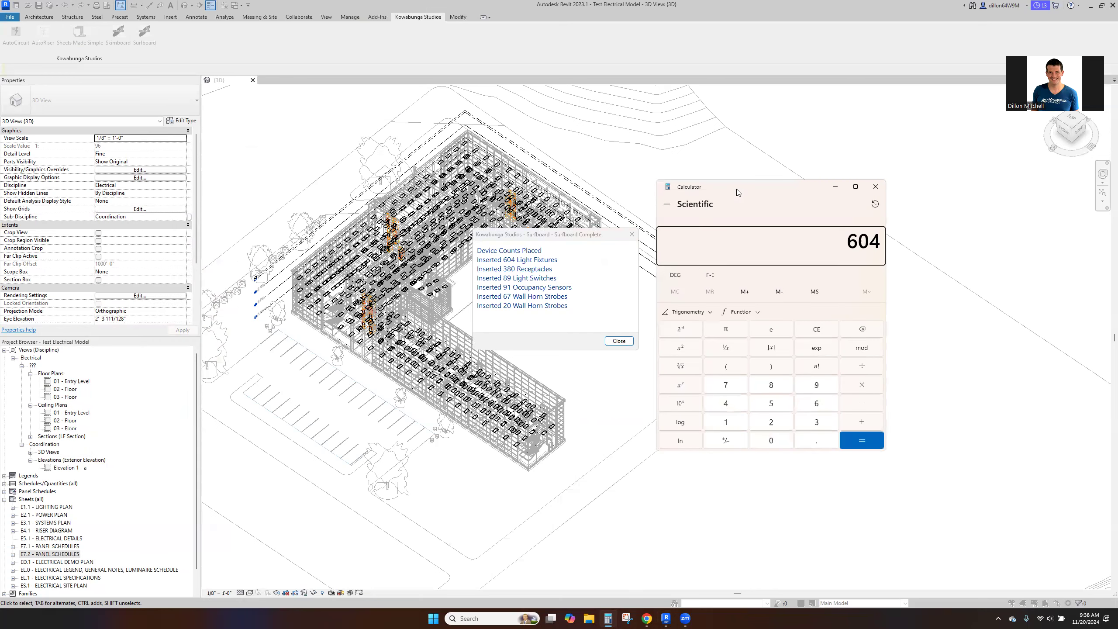
type(" + 380 + 89 + 91 + 67 + 20")
key("Return")
left_click(875, 187)
left_click(619, 341)
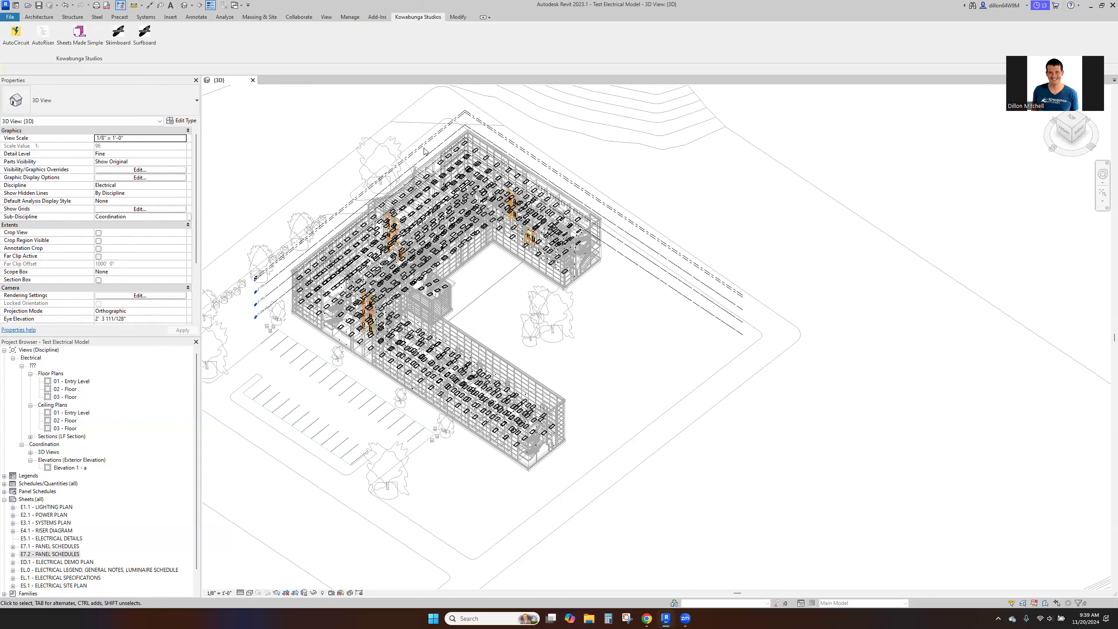
- Set AutoCircuit to circuit the Receptacles - Duplex and Receptacles - Duplex - GFCI families together
left_click(16, 35)
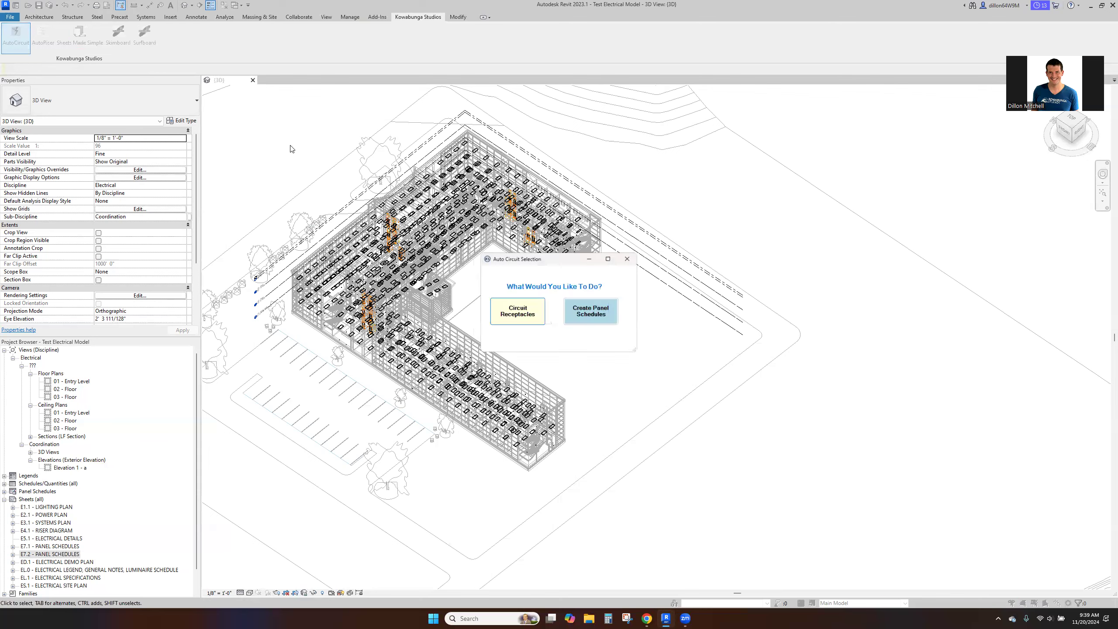
left_click(520, 314)
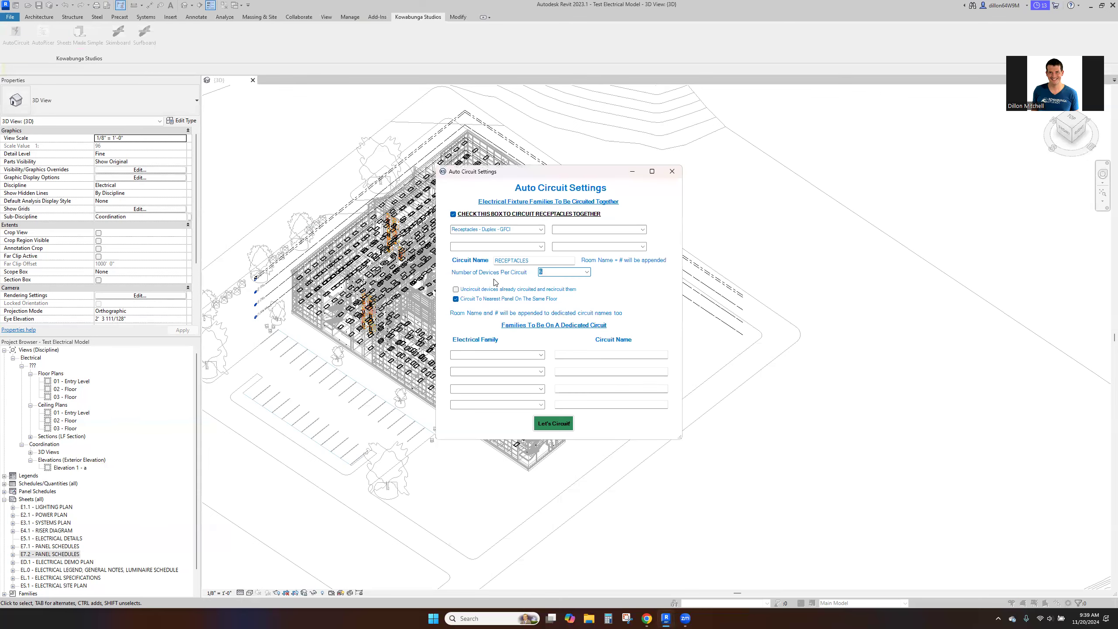
left_click(541, 229)
left_click(484, 238)
left_click(641, 229)
left_click(574, 242)
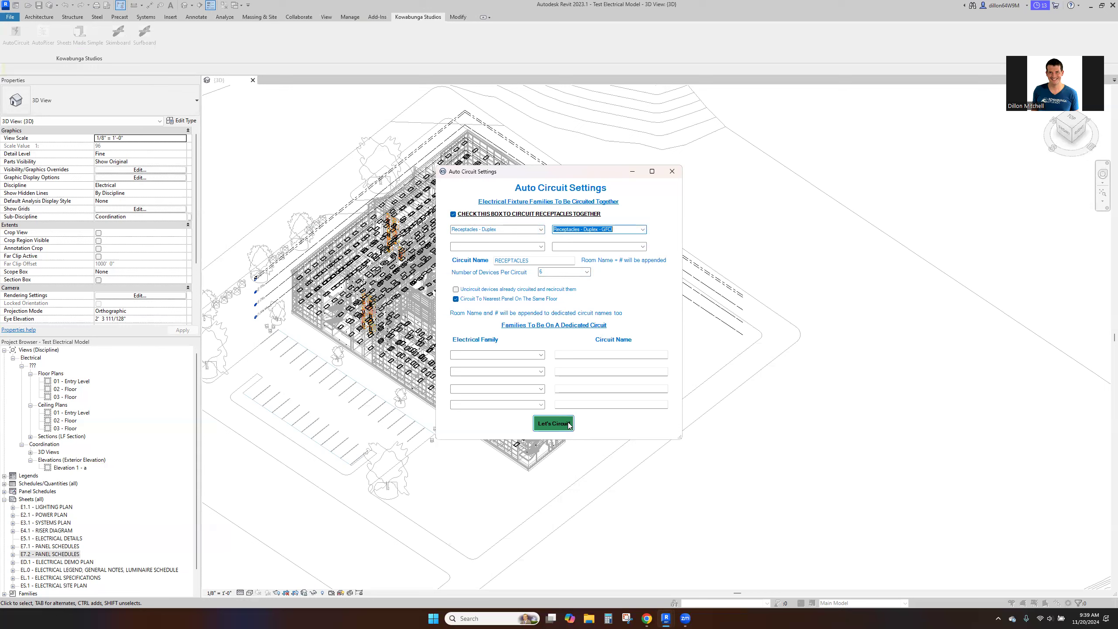
- Leave the dedicated circuit families empty and run the receptacle circuiting, accepting its report and warnings
left_click(546, 355)
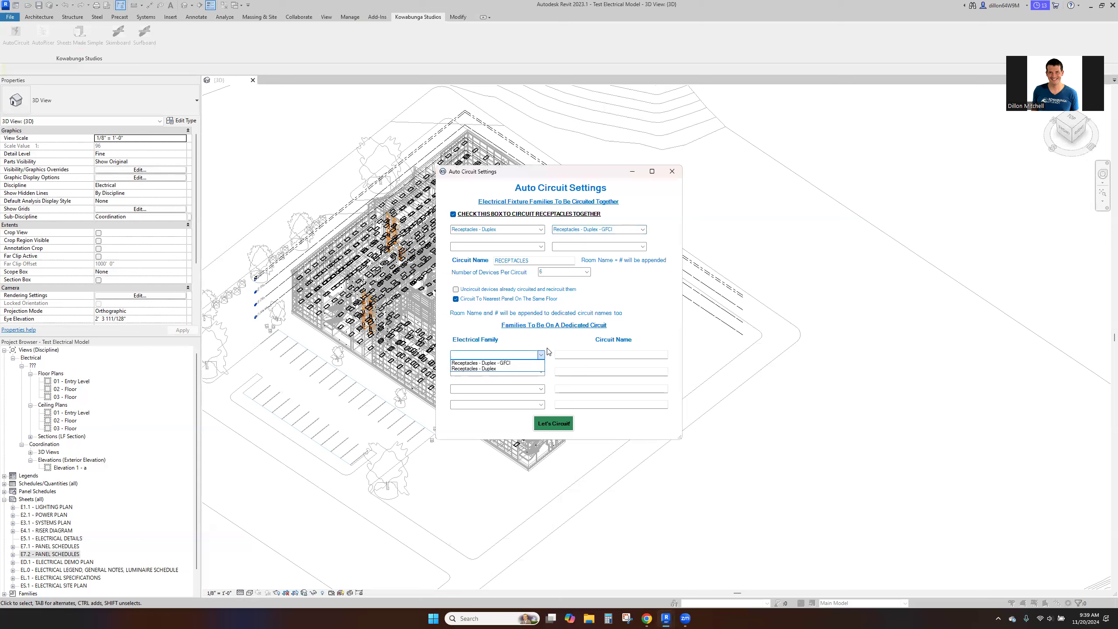
left_click(548, 350)
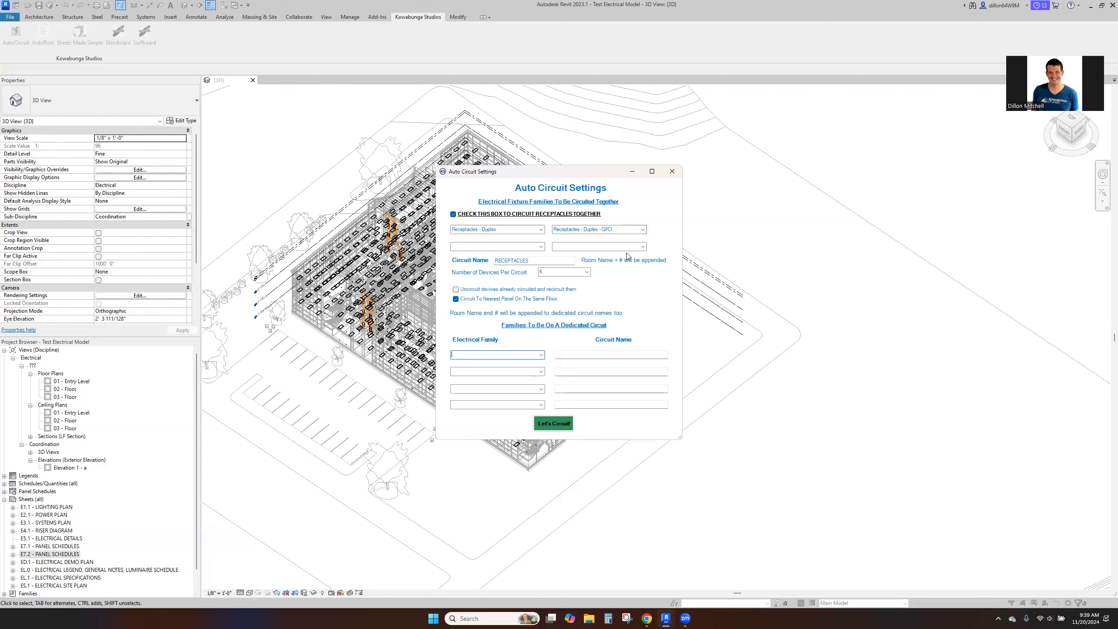
left_click(553, 423)
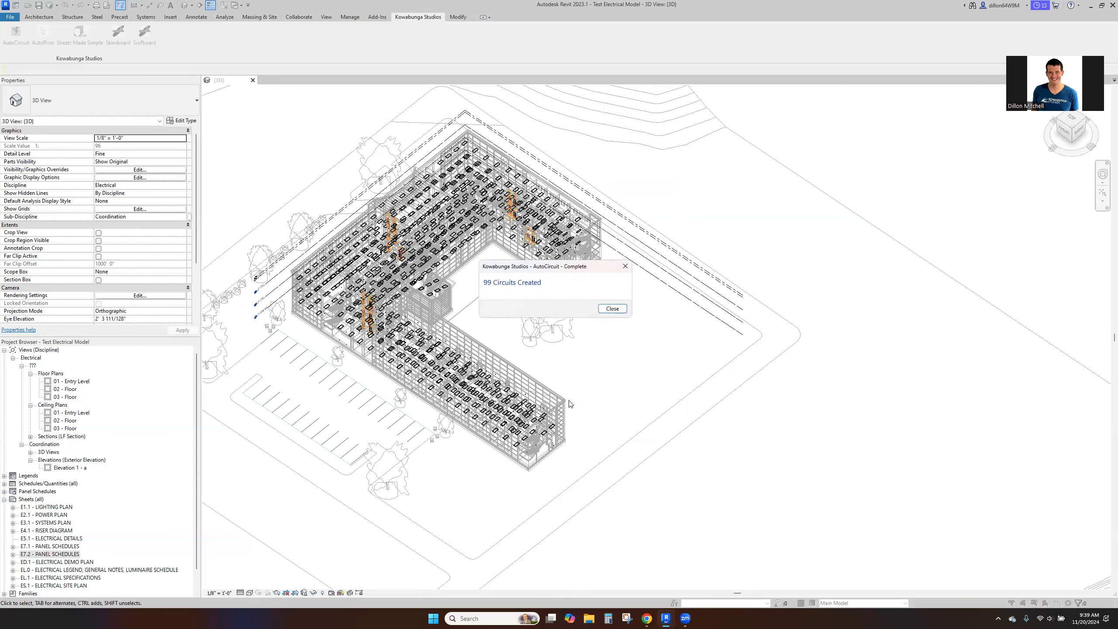
left_click(605, 308)
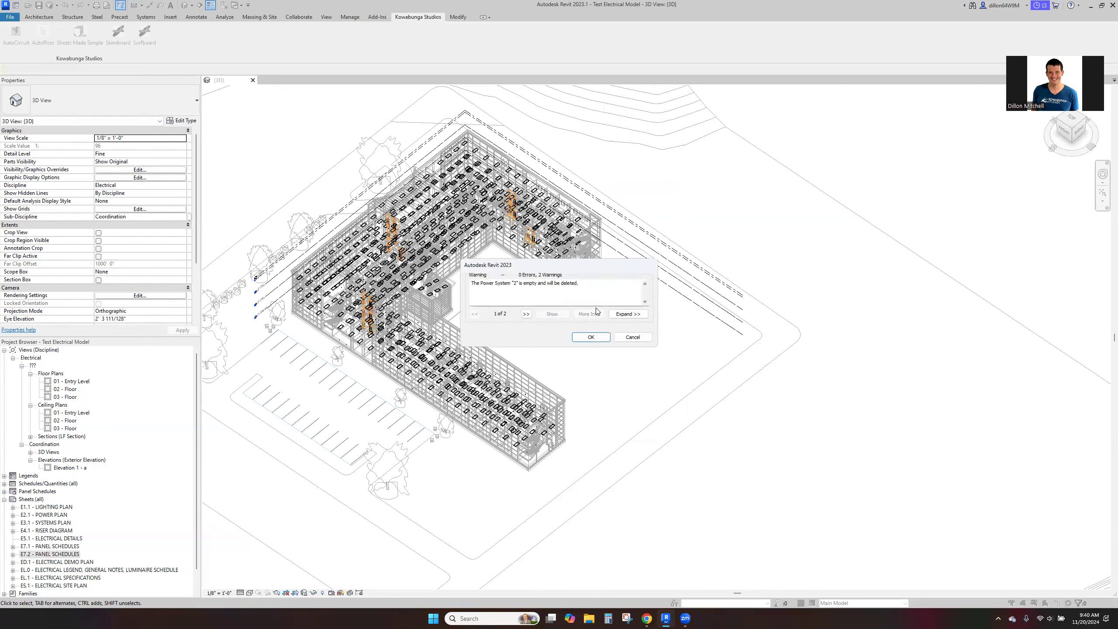
left_click(591, 337)
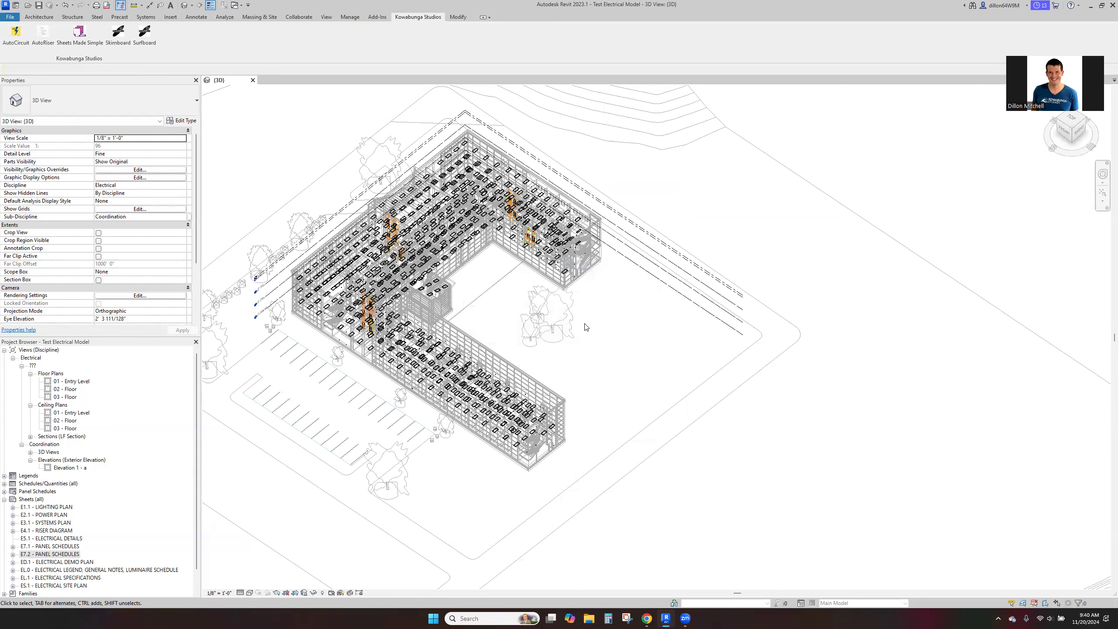
- Generate the riser diagram with AutoRiser, keeping all labels and Room, and open the Riser Diagram drafting view
left_click(48, 42)
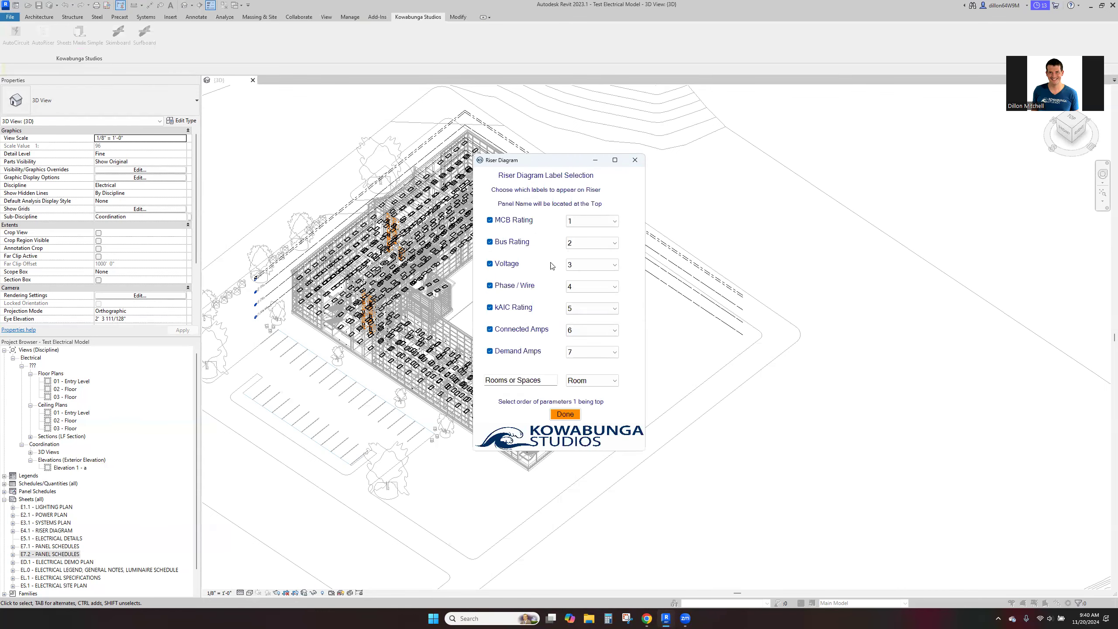
left_click(566, 414)
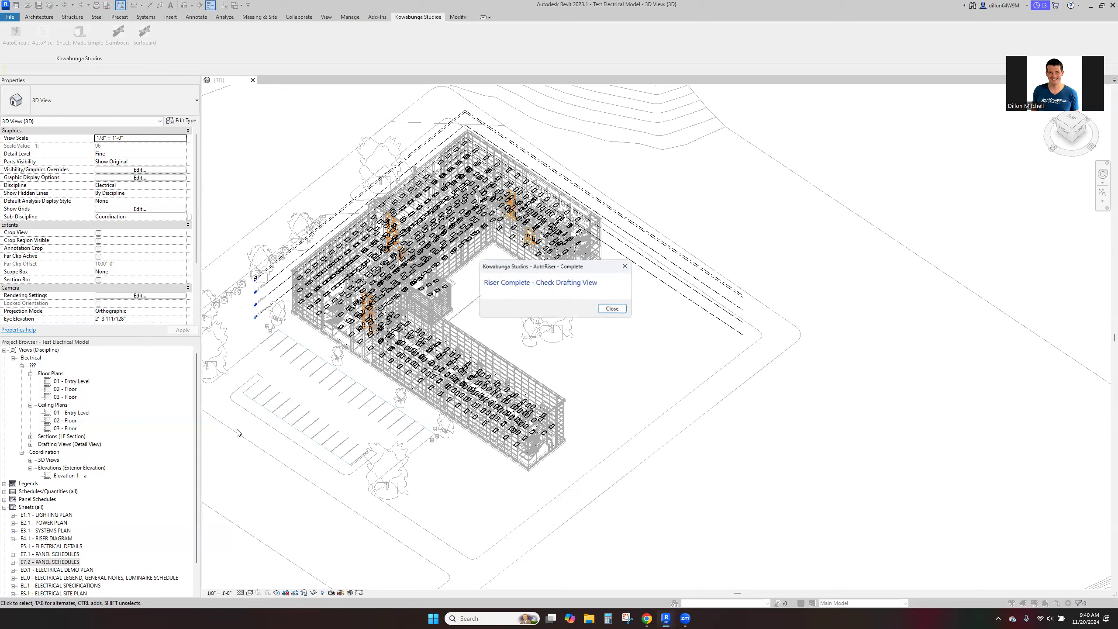
left_click(612, 309)
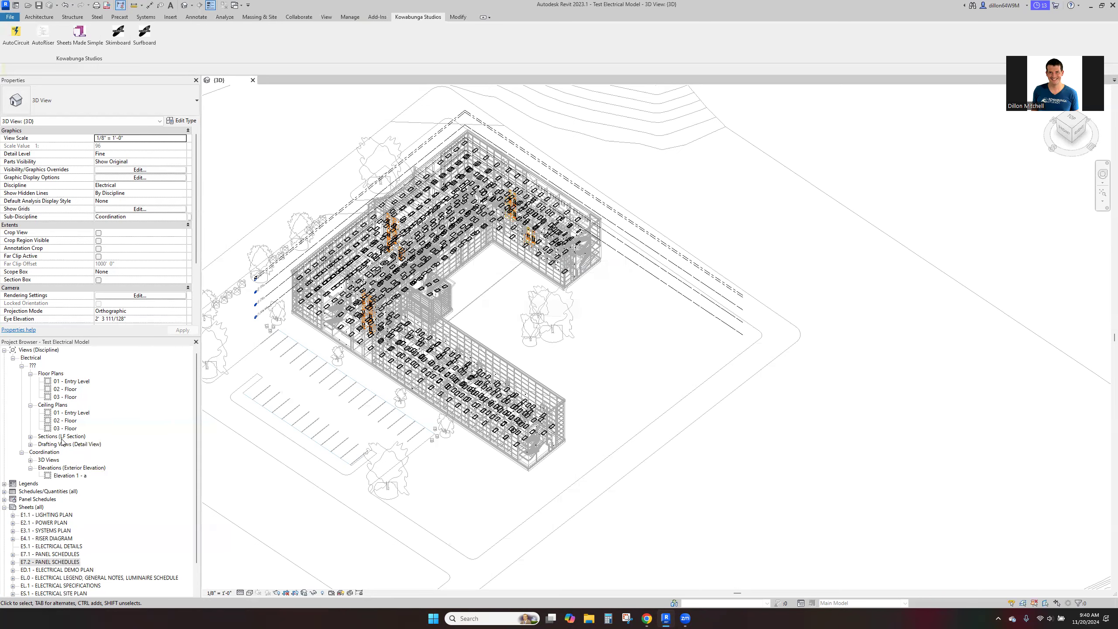
left_click(31, 443)
double_click(68, 452)
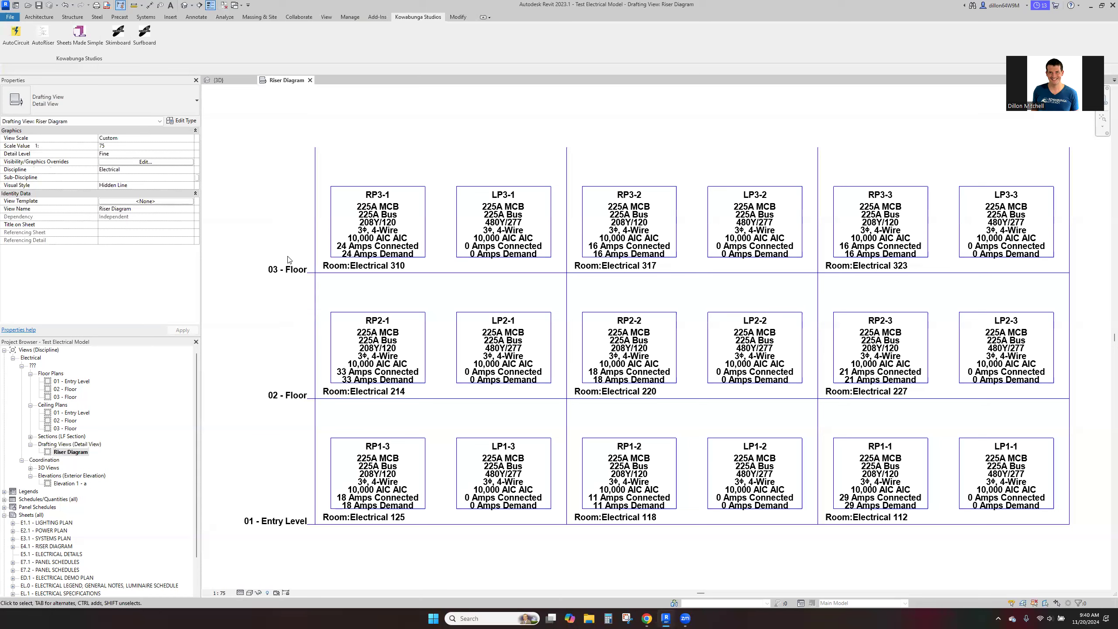
left_click(16, 33)
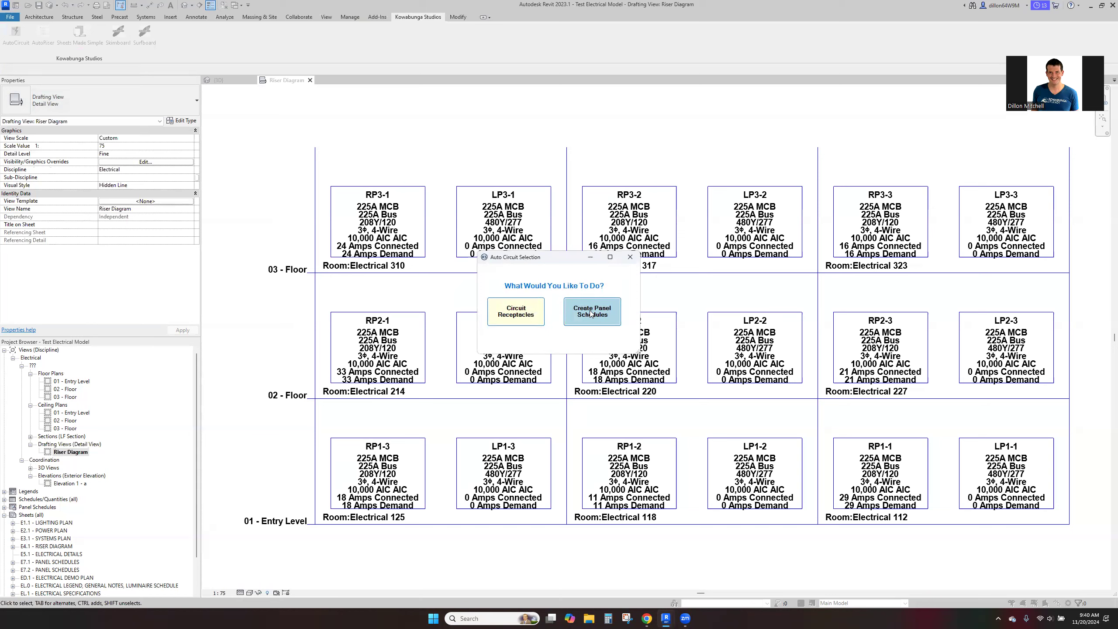
left_click(62, 563)
left_click(630, 257)
- Delete the existing panel schedule sheets E7.1 and E7.2 from the project
left_click(40, 563)
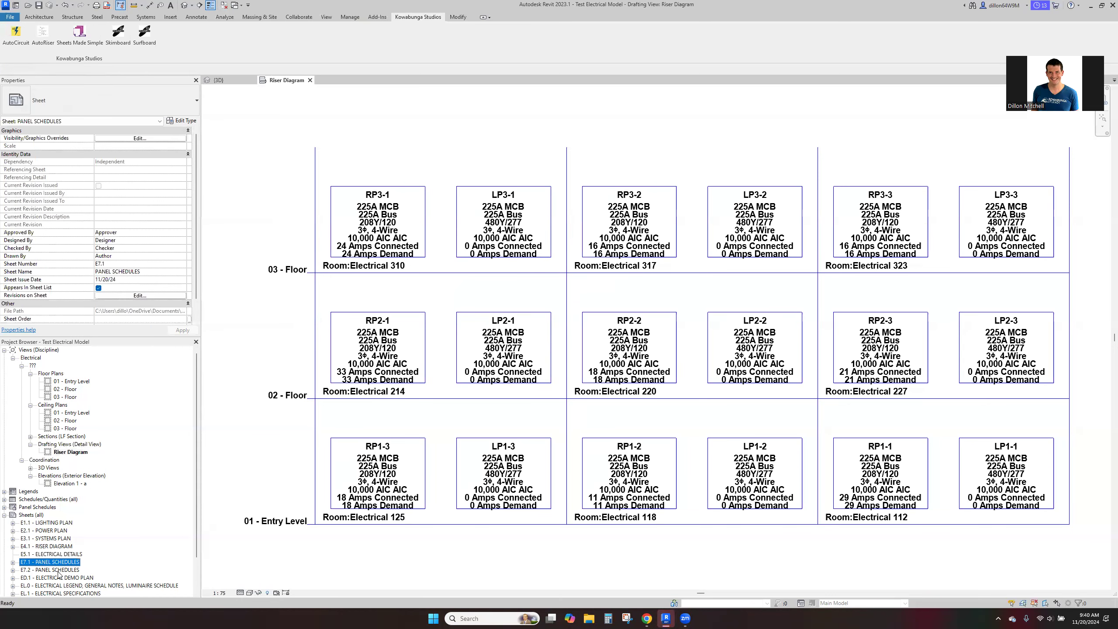
left_click(79, 570, "ctrl")
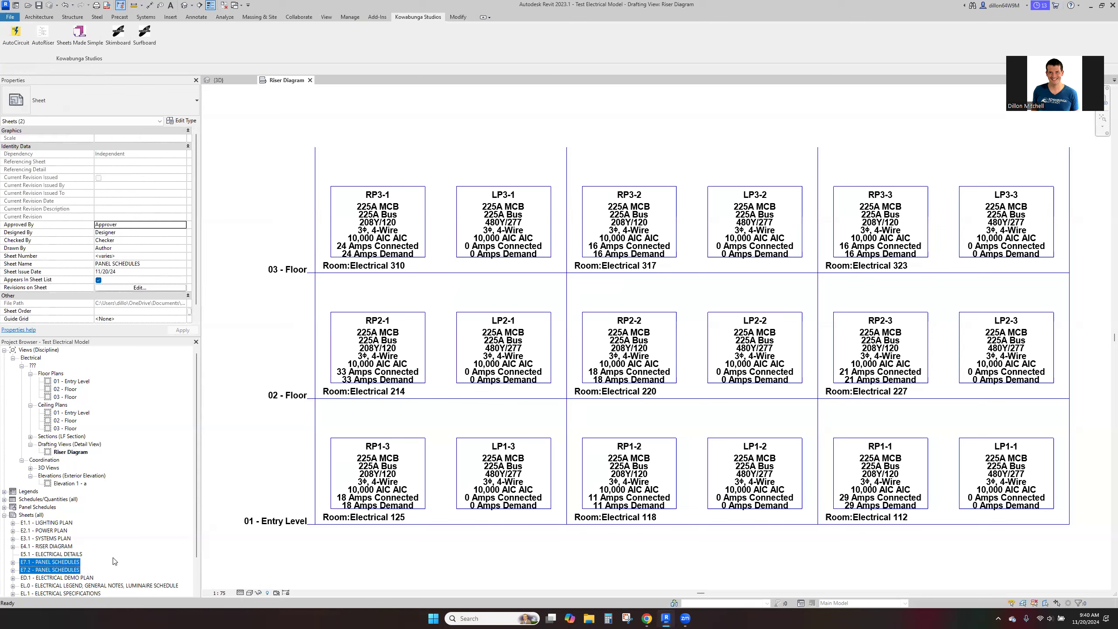
key("Delete")
- Configure AutoCircuit's panel schedule sheets with sheet identifier E7, first sheet number 1 and a 3x3 panel schedule layout
left_click(16, 35)
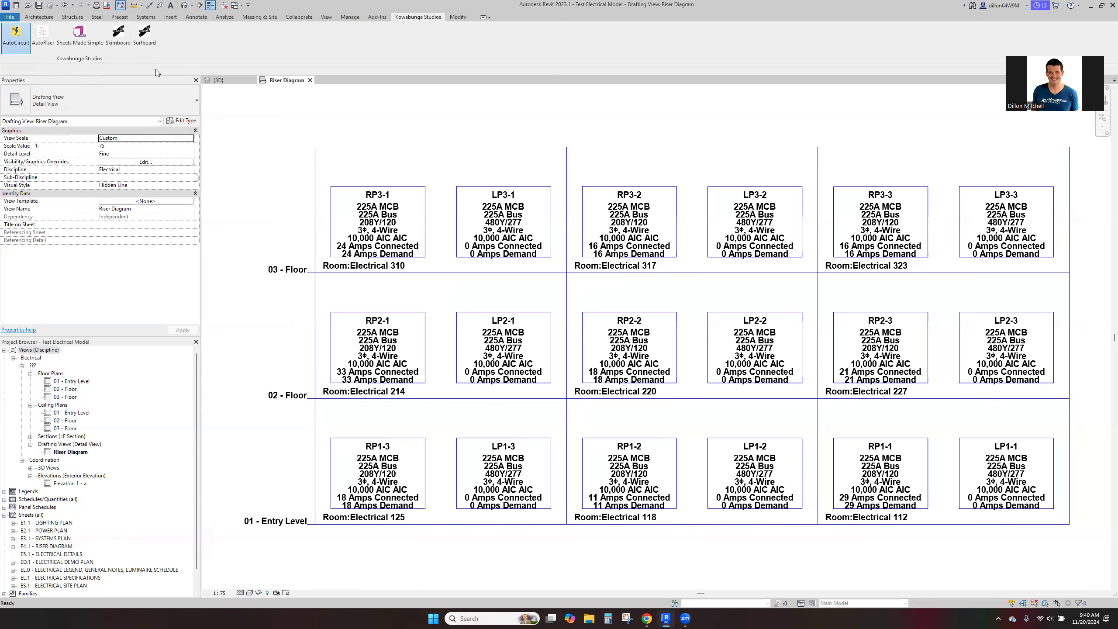
left_click(585, 311)
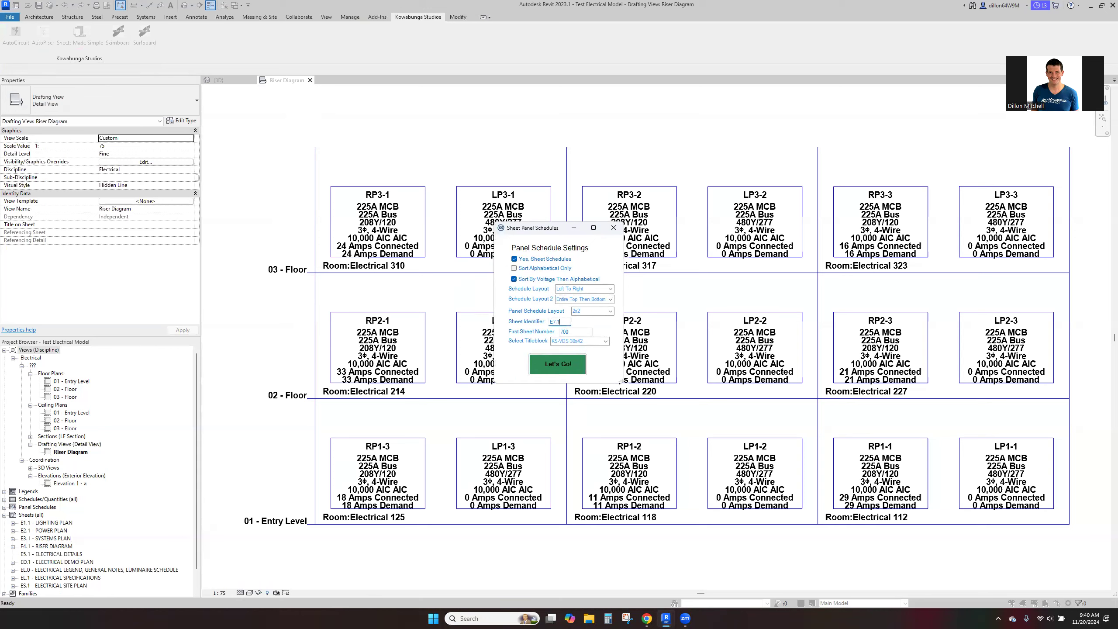
key("BackSpace")
key("BackSpace")
key("BackSpace")
type("1")
left_click(611, 311)
left_click(606, 331)
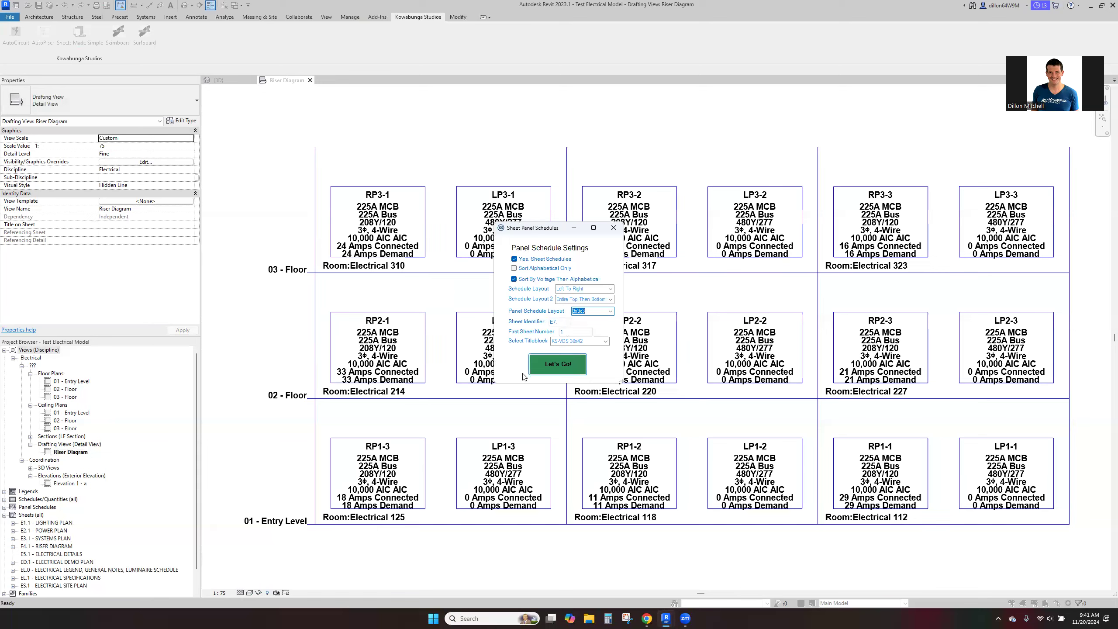
- Generate the panel schedule sheets with the configured settings, then open sheet E7.1 and review its panel schedules
left_click(566, 367)
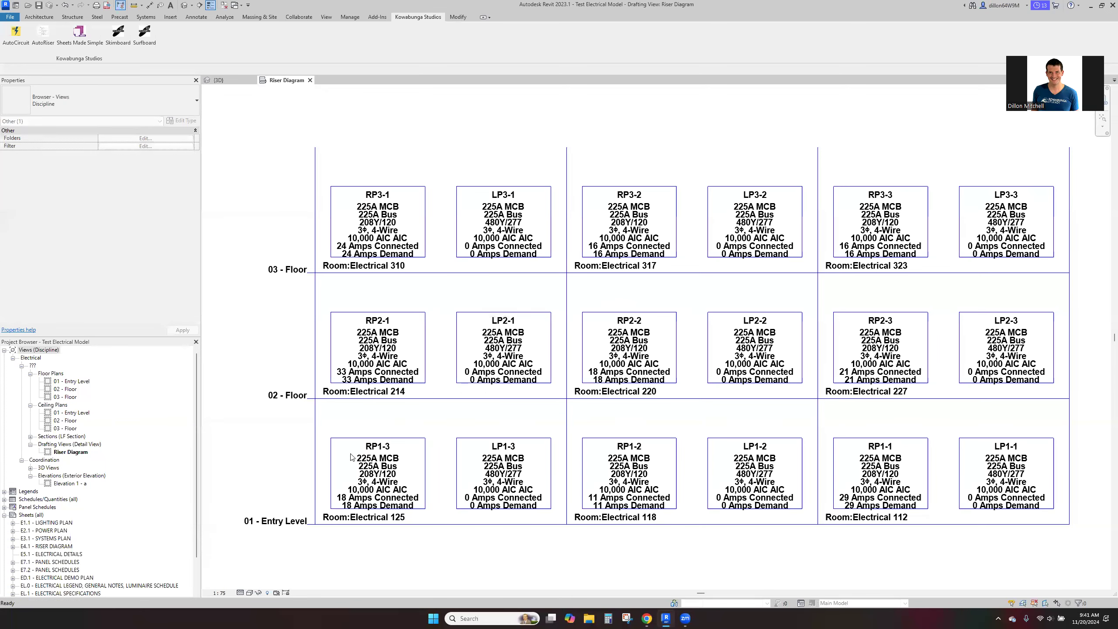
left_click(66, 564)
double_click(66, 564)
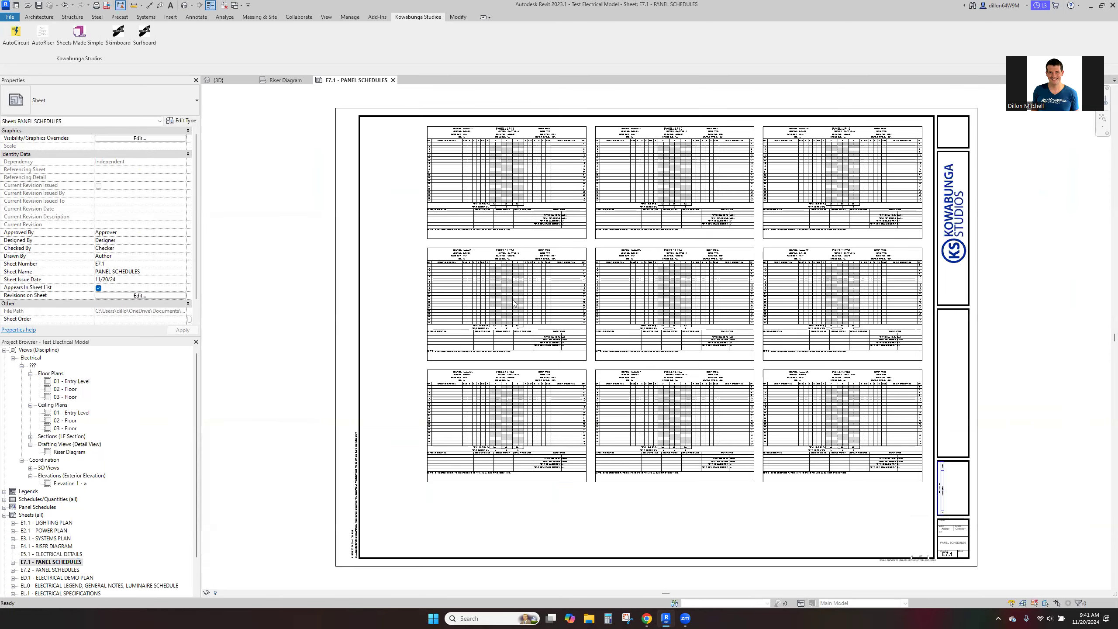
scroll(509, 124, "up", 4)
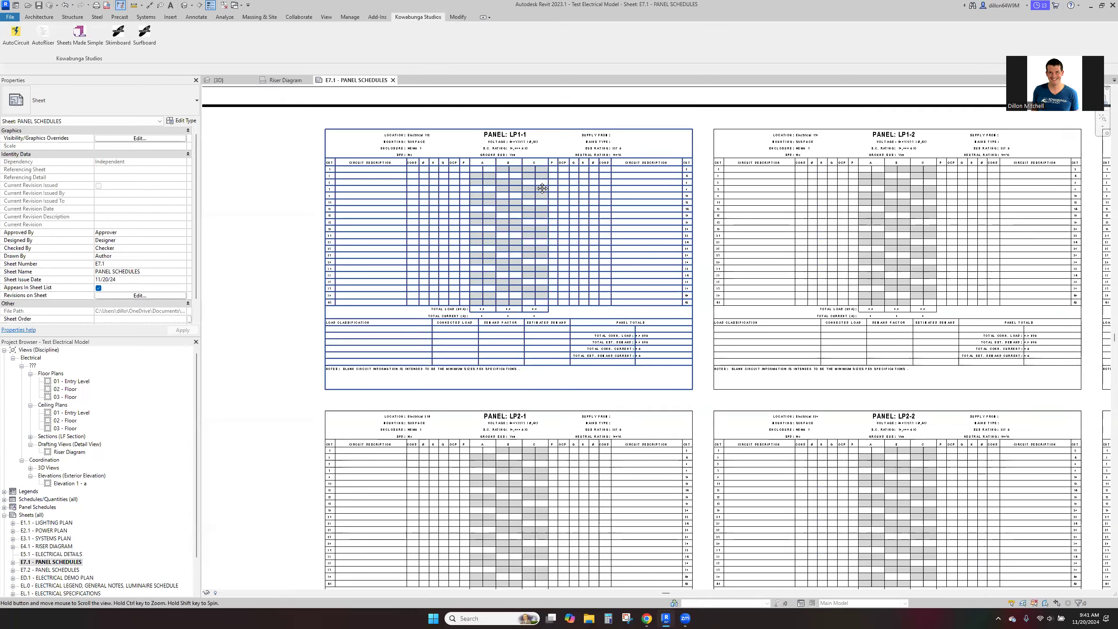
middle_click_drag(693, 147, 537, 190)
scroll(507, 185, "down", 2)
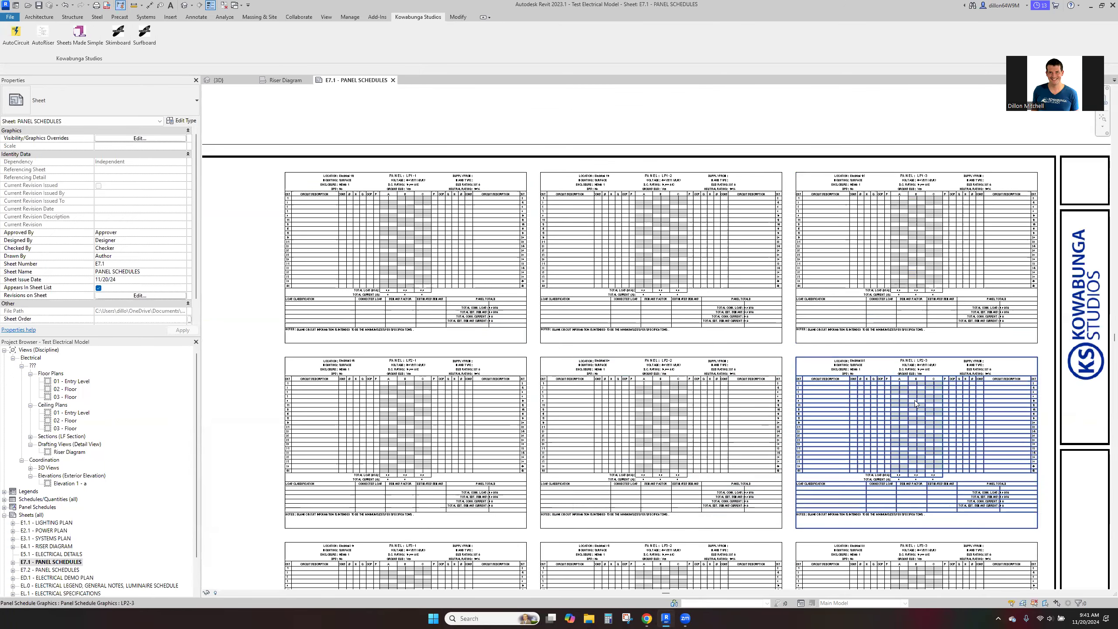
middle_click_drag(614, 579, 593, 477)
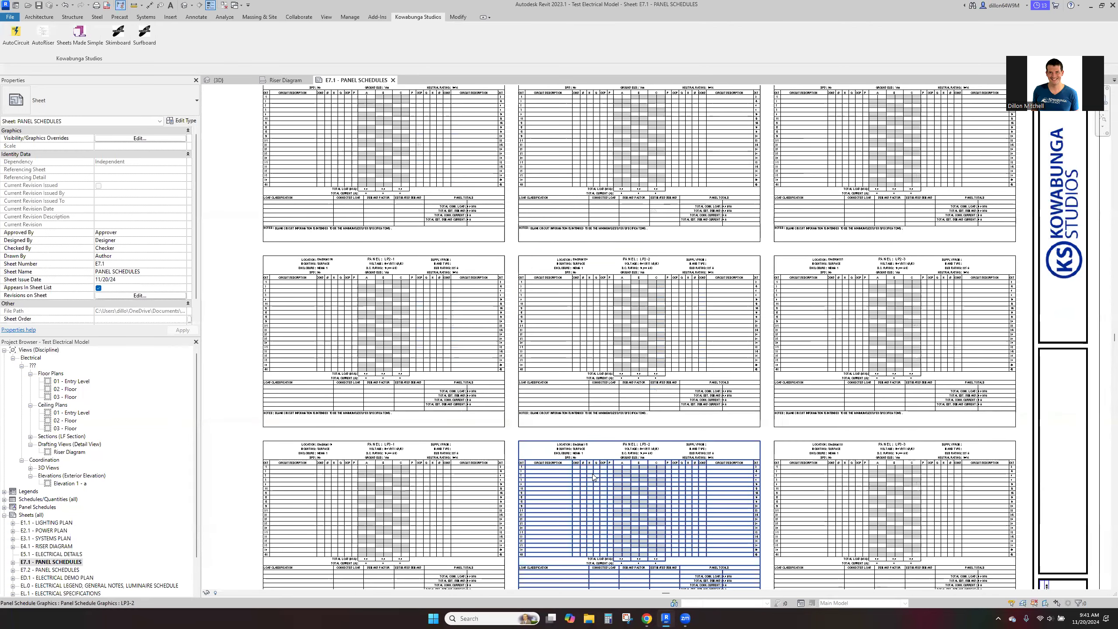
- Open sheet E7.2 and examine the receptacle circuits in the RP1-1 and RP1-2 panel schedules
left_click(55, 570)
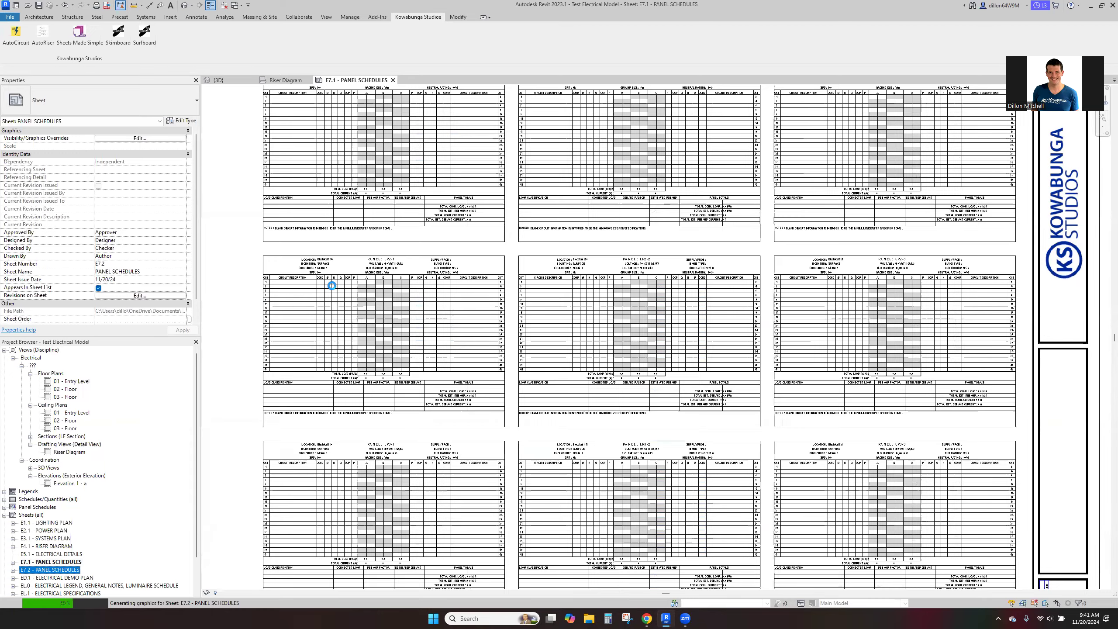
scroll(478, 148, "up", 5)
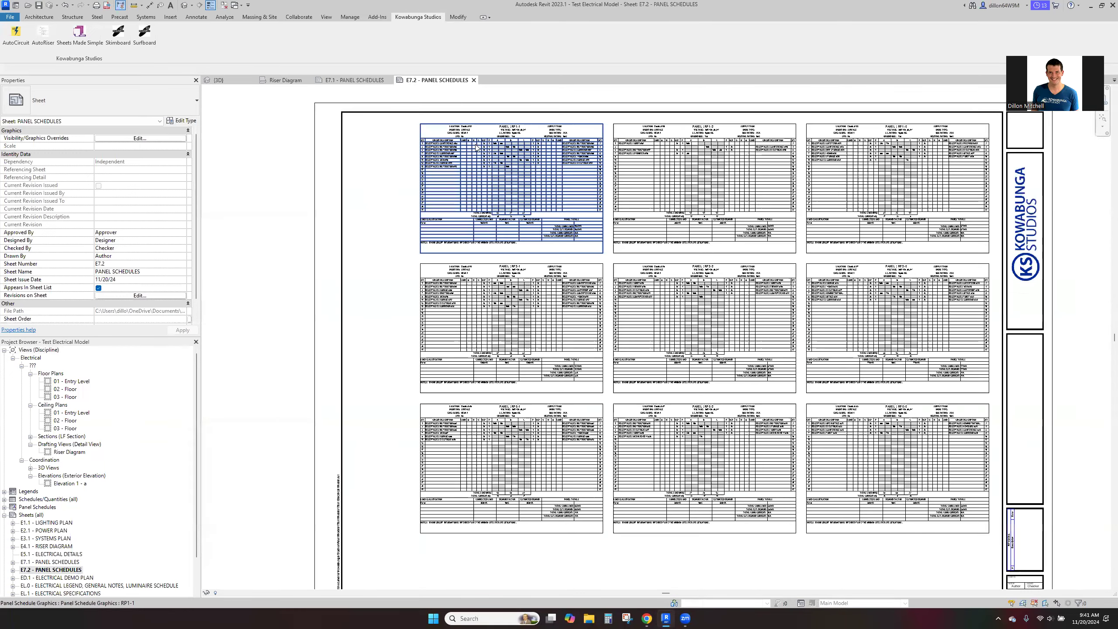
middle_click_drag(421, 161, 493, 301)
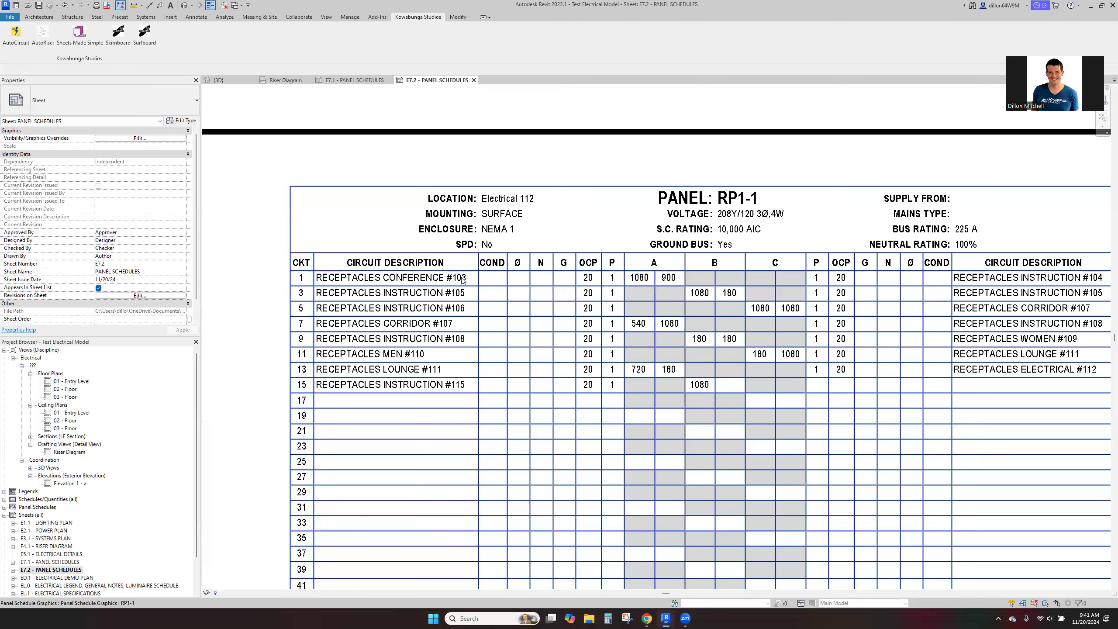
middle_click_drag(668, 402, 595, 396)
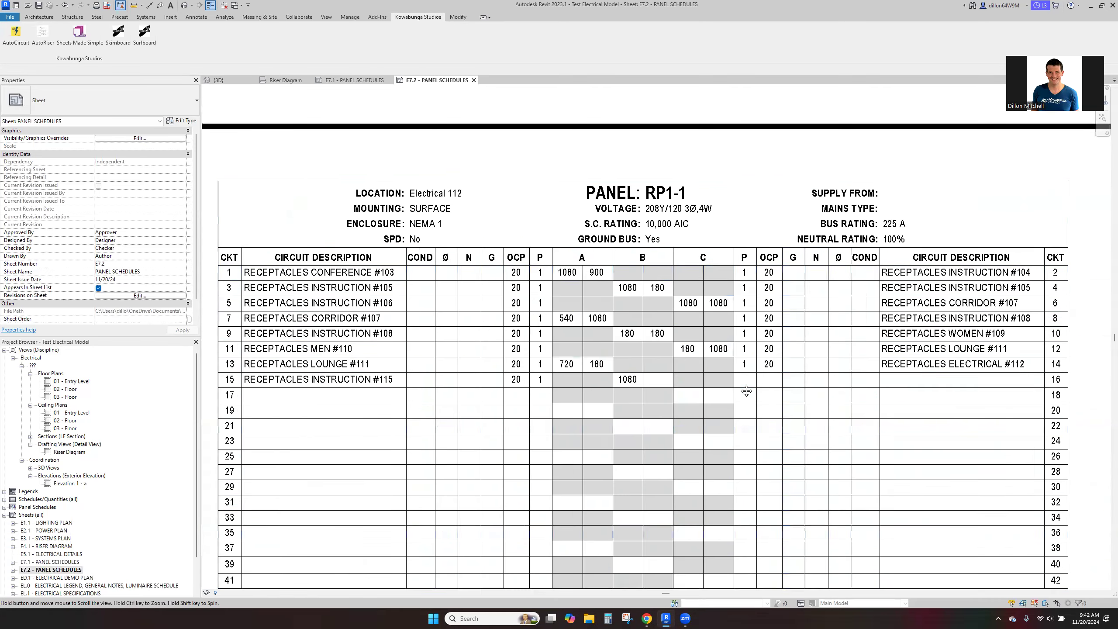
middle_click_drag(747, 391, 395, 376)
middle_click_drag(810, 400, 529, 387)
middle_click_drag(828, 395, 595, 390)
scroll(530, 386, "down", 2)
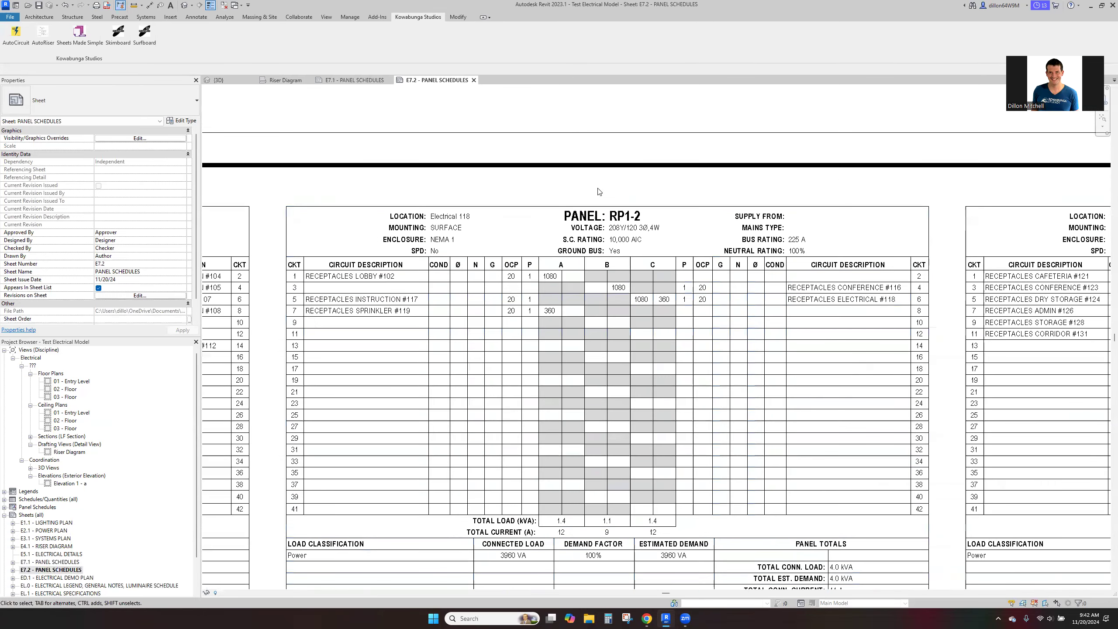
- Examine the remaining receptacle panel schedules and the overall 3x3 layout on sheet E7.2
scroll(597, 194, "down", 2)
middle_click_drag(640, 298, 563, 282)
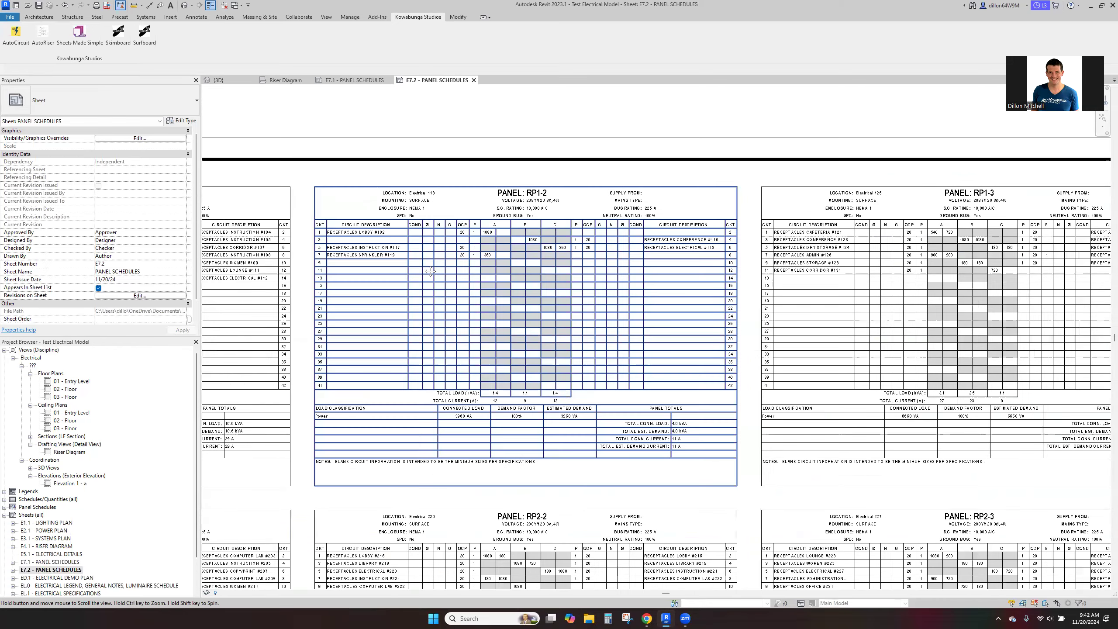
middle_click_drag(789, 255, 547, 269)
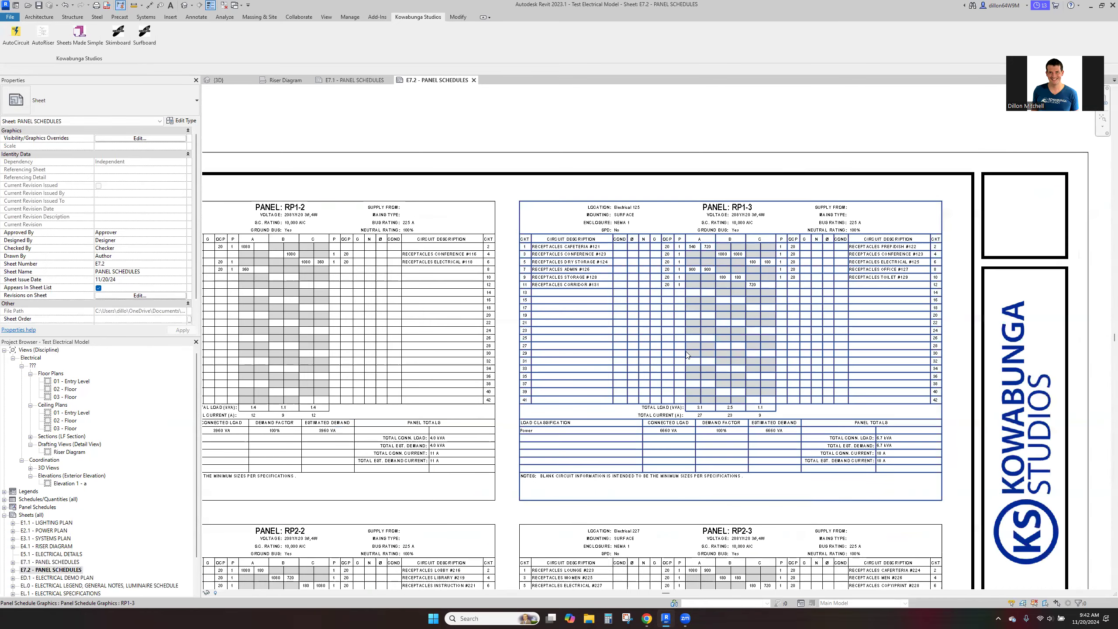
middle_click_drag(714, 292, 689, 221)
middle_click_drag(656, 364, 614, 253)
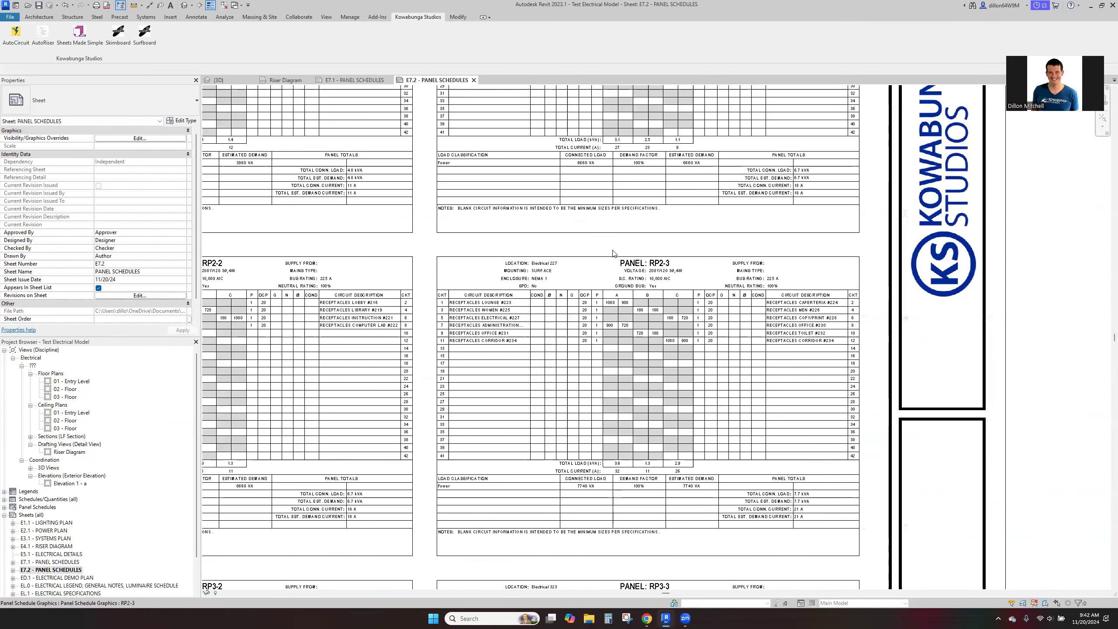
scroll(612, 257, "down", 4)
scroll(528, 300, "down", 2)
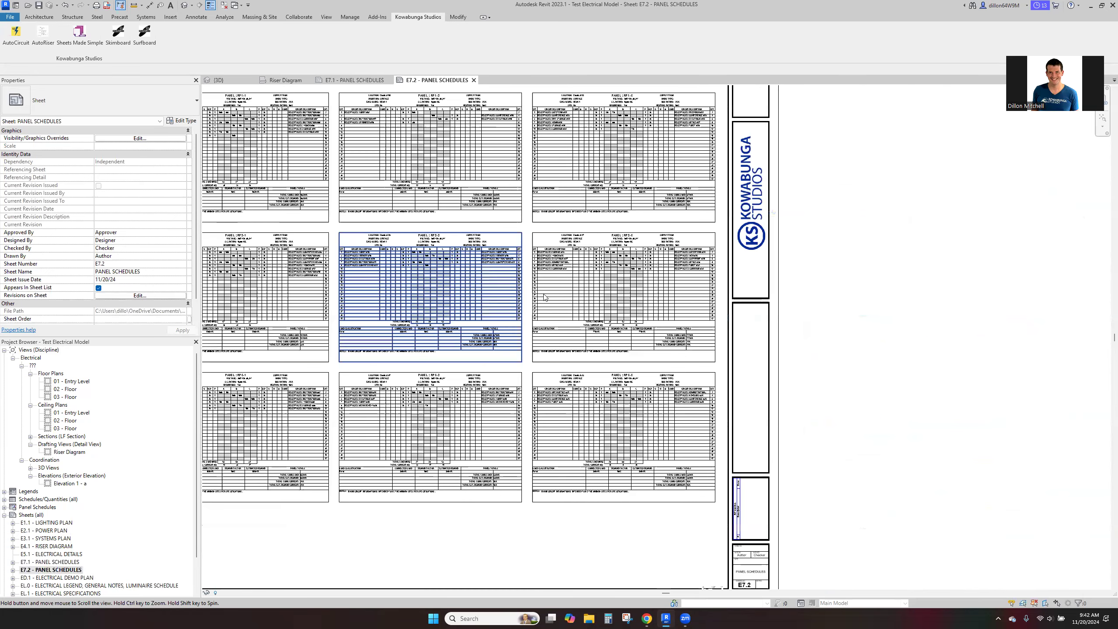
middle_click_drag(397, 292, 569, 373)
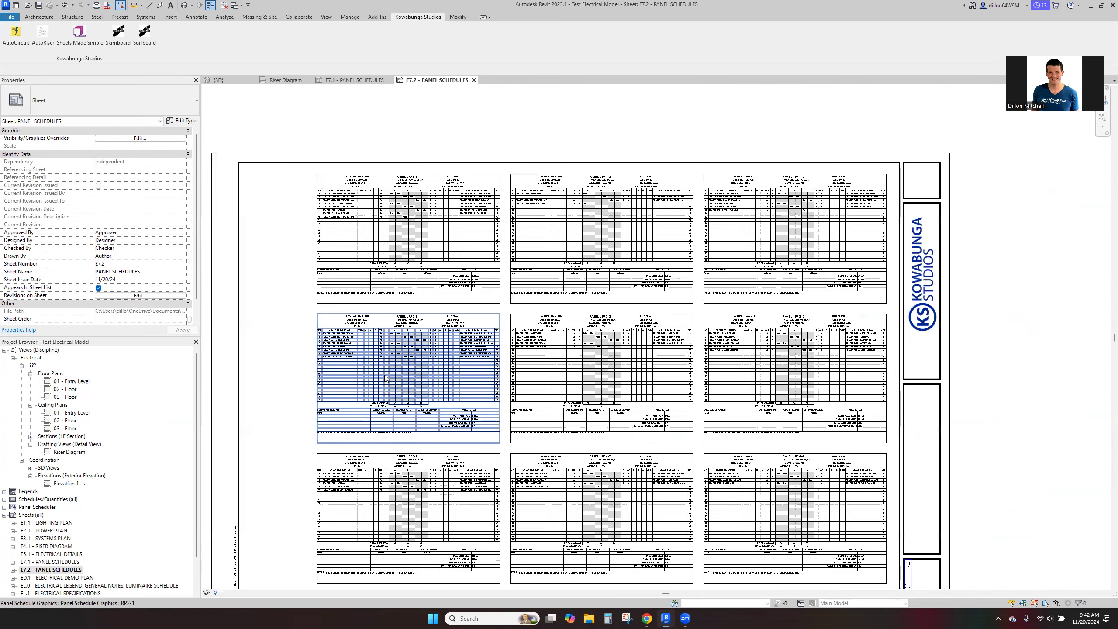
- Open the 01 - Entry Level floor plan and add an aligned dimension between two receptacles on the west face of a classroom partition
double_click(79, 381)
scroll(627, 389, "up", 8)
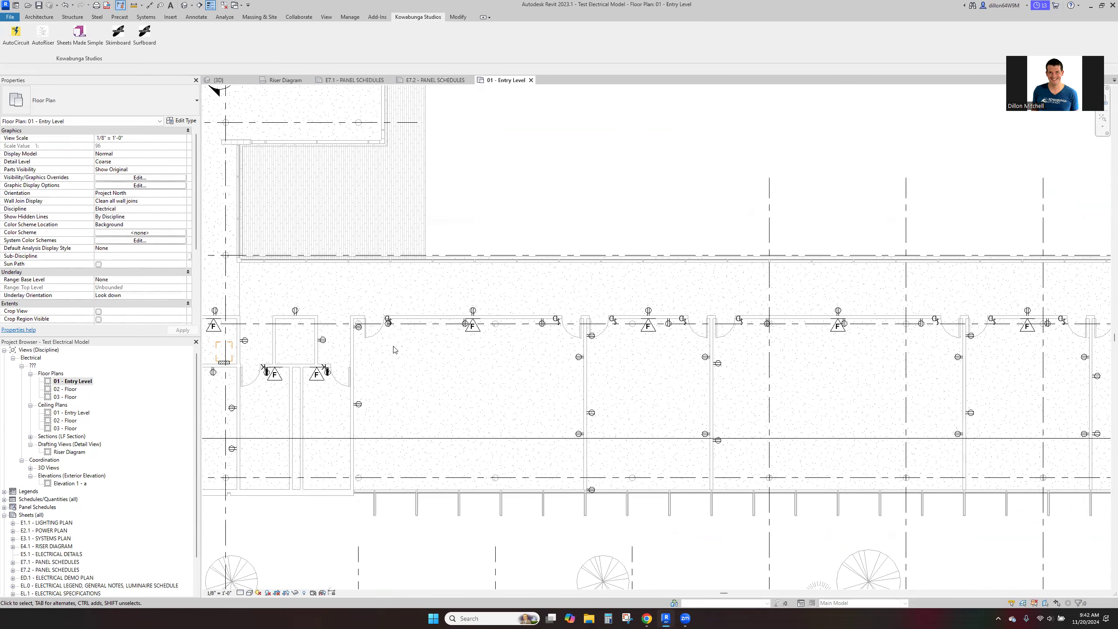
scroll(547, 356, "up", 2)
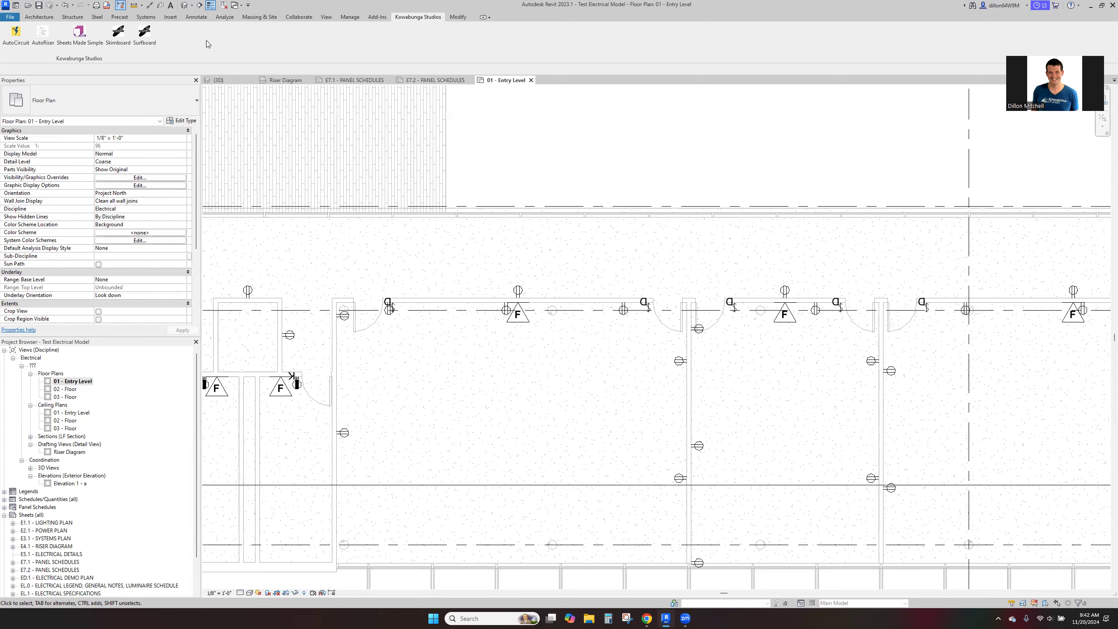
left_click(150, 5)
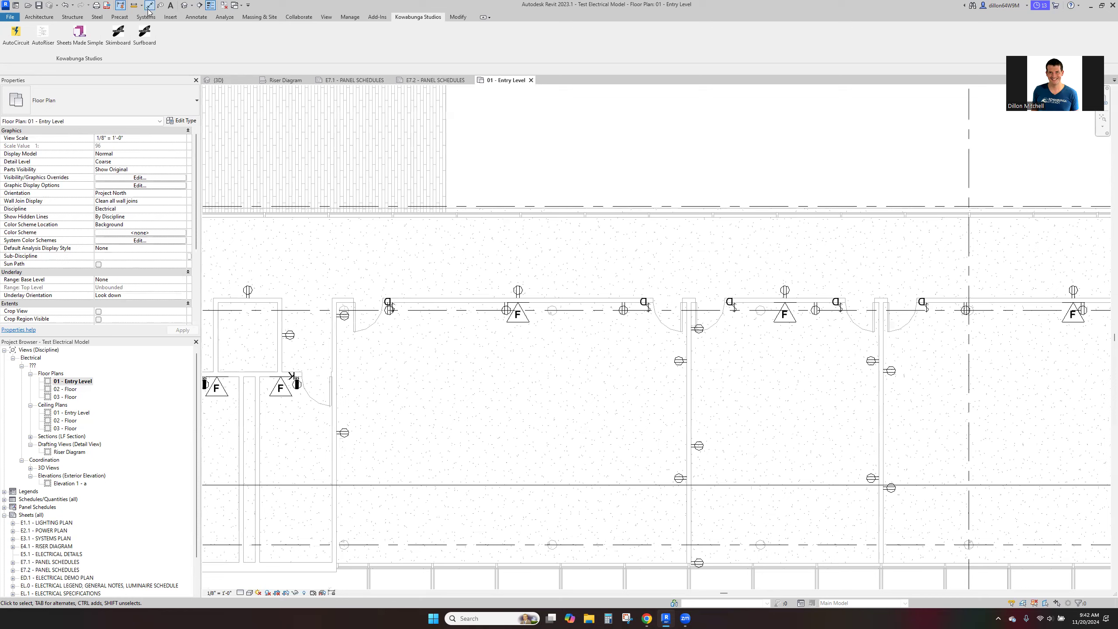
left_click(687, 360)
left_click(687, 479)
left_click(647, 423)
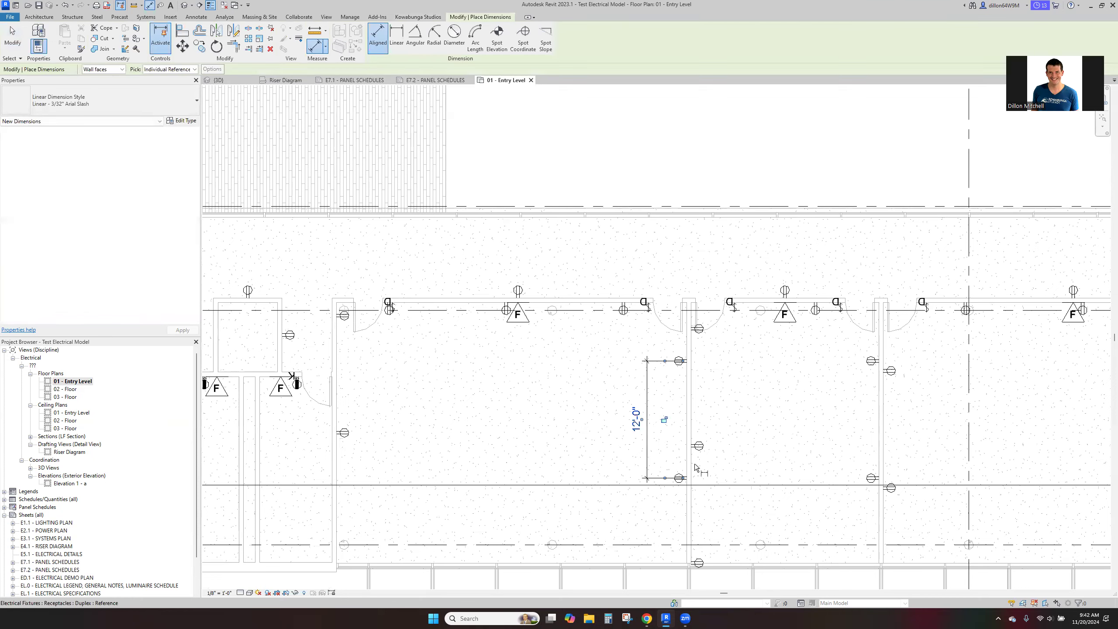
- Dimension the three receptacles on the partition's east face and the two on the next partition's west face
left_click(696, 565)
left_click(695, 447)
left_click(695, 330)
left_click(729, 383)
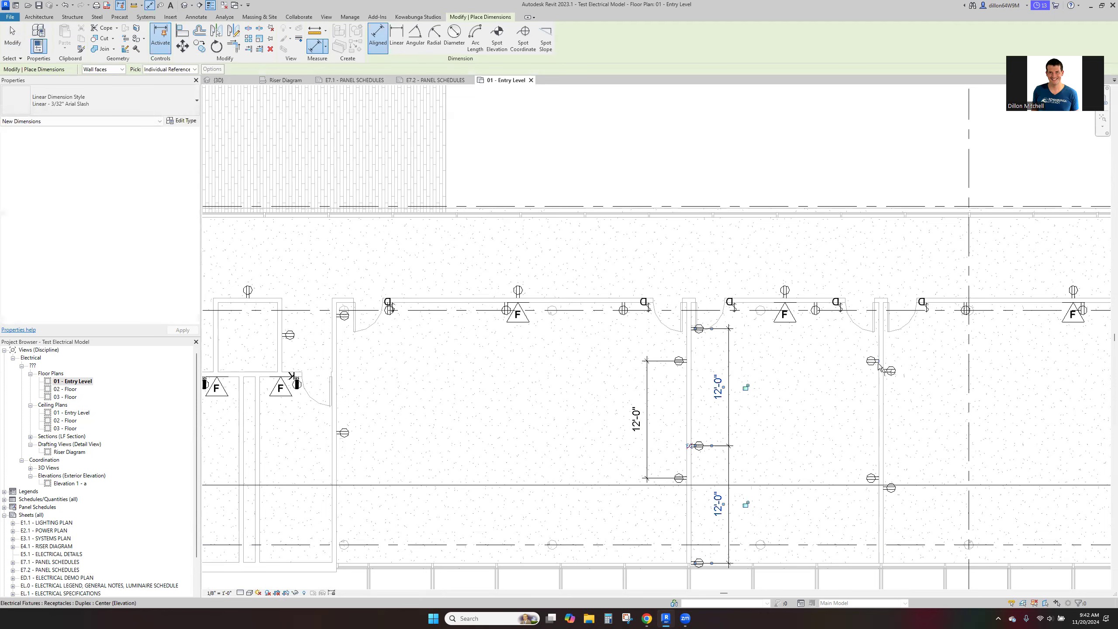
left_click(872, 478)
left_click(872, 361)
left_click(840, 419)
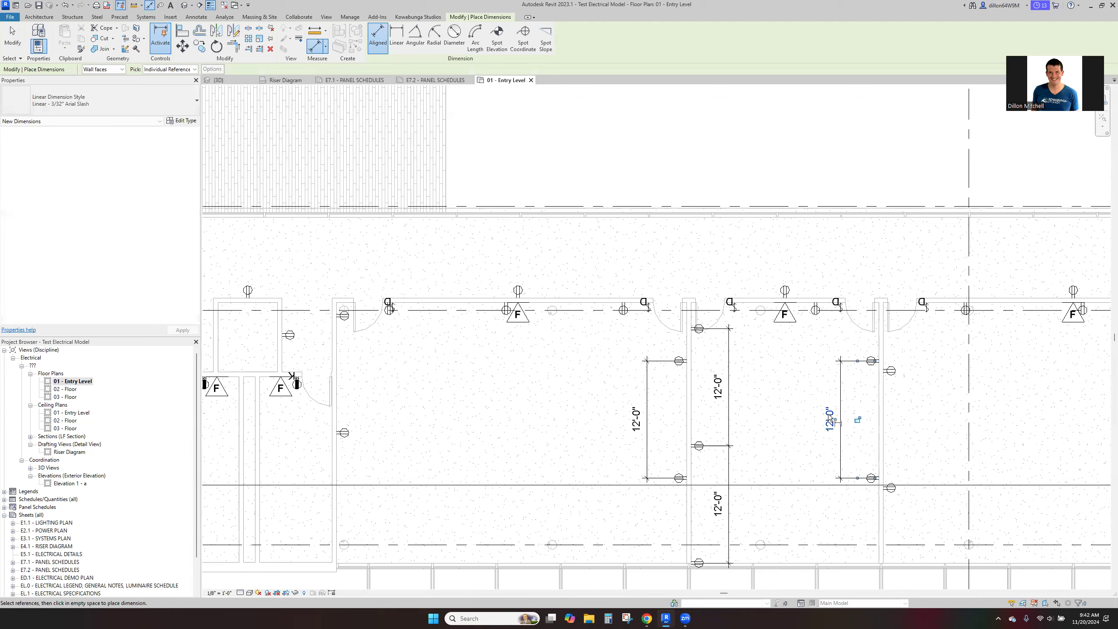
- Add a continuous aligned dimension across the three receptacles along the larger room's corridor wall
middle_click_drag(749, 342, 642, 317)
middle_click_drag(498, 296, 545, 303)
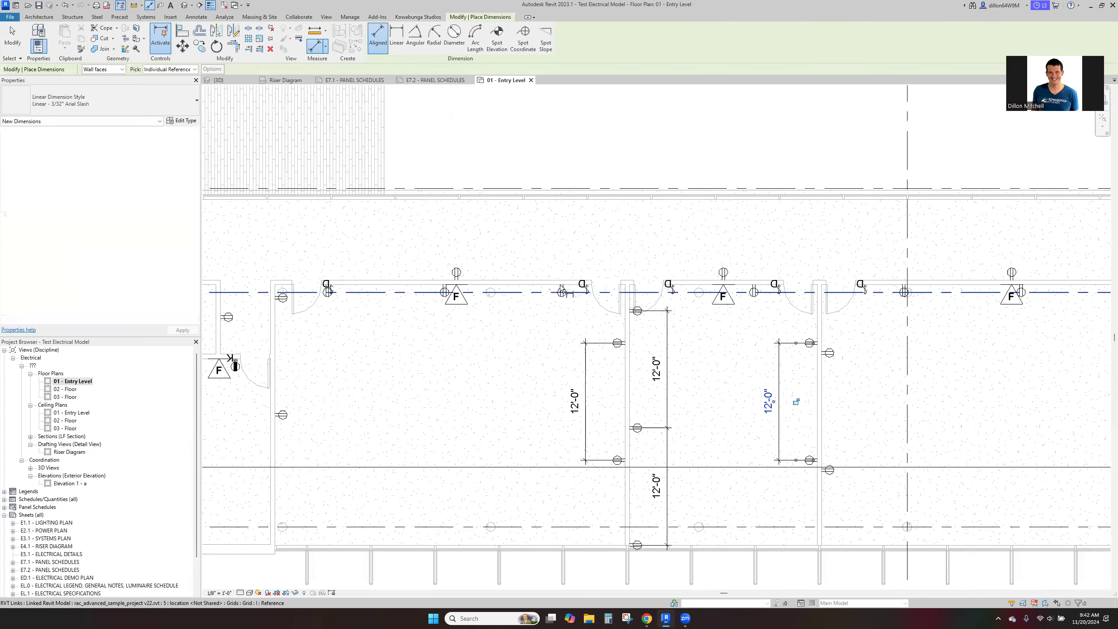
left_click(561, 284)
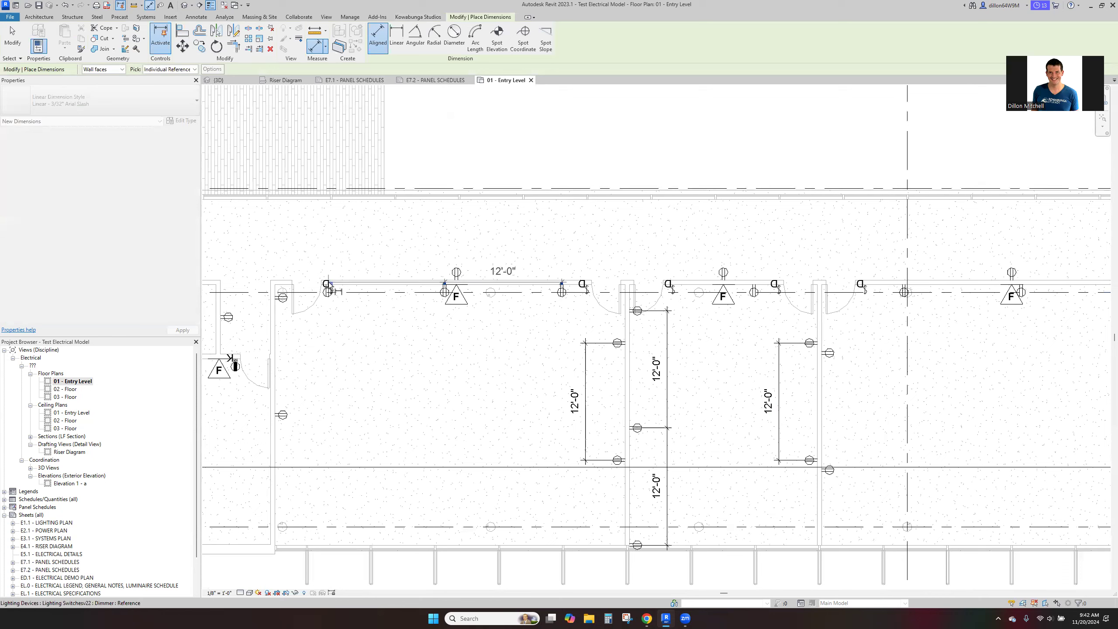
left_click(327, 283)
left_click(338, 252)
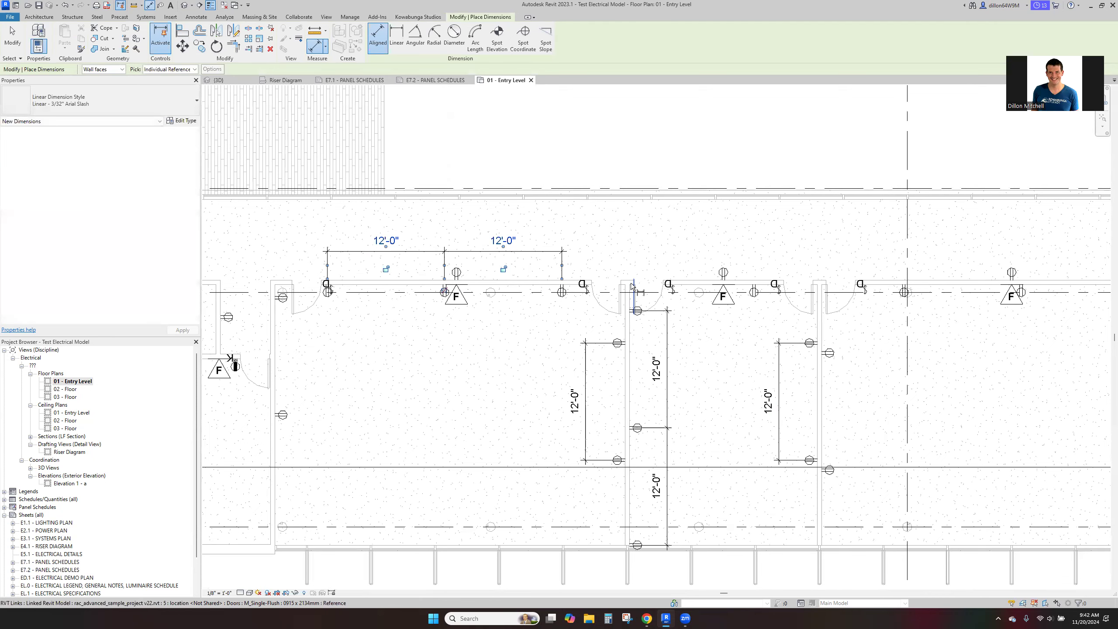
- Dimension from the corridor wall to the nearest receptacle on the room's east partition, then end the dimension command
left_click(575, 285)
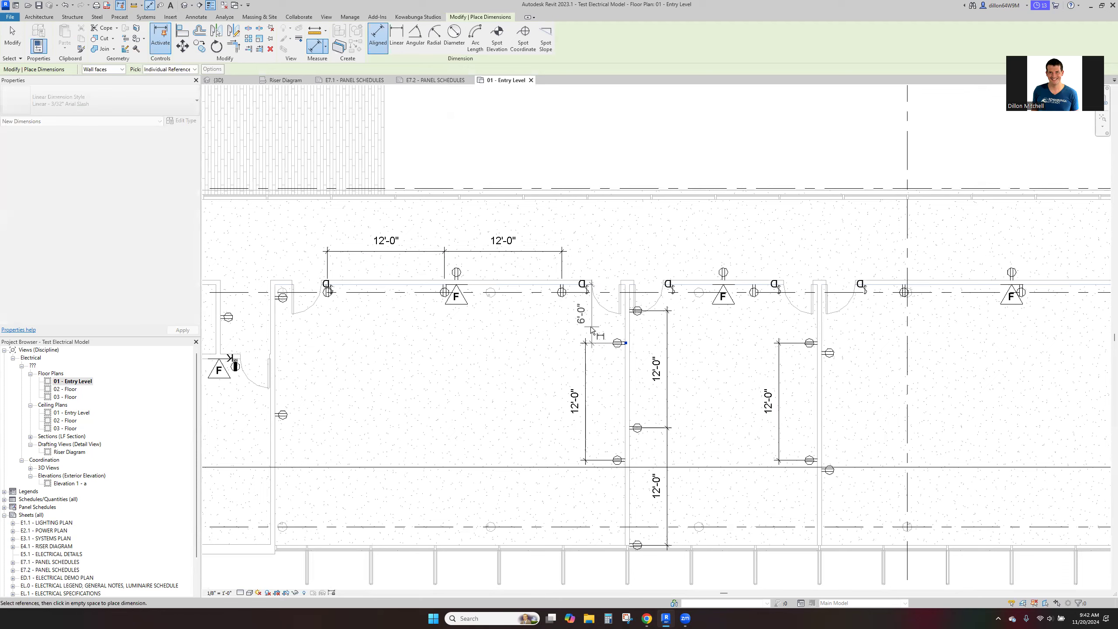
left_click(568, 339)
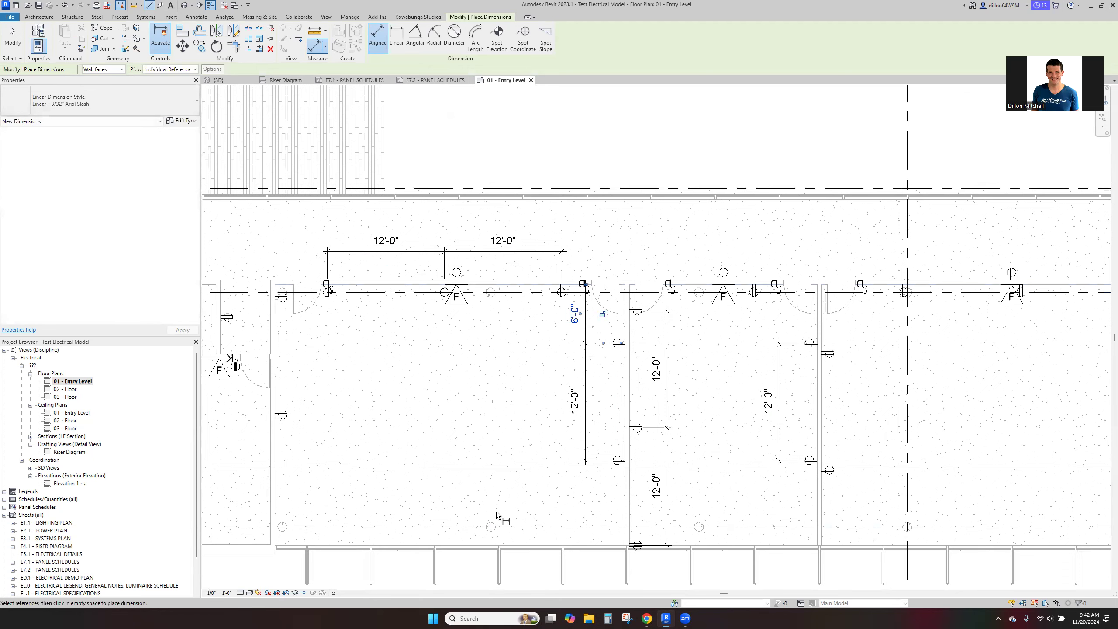
key("Escape")
key("Escape")
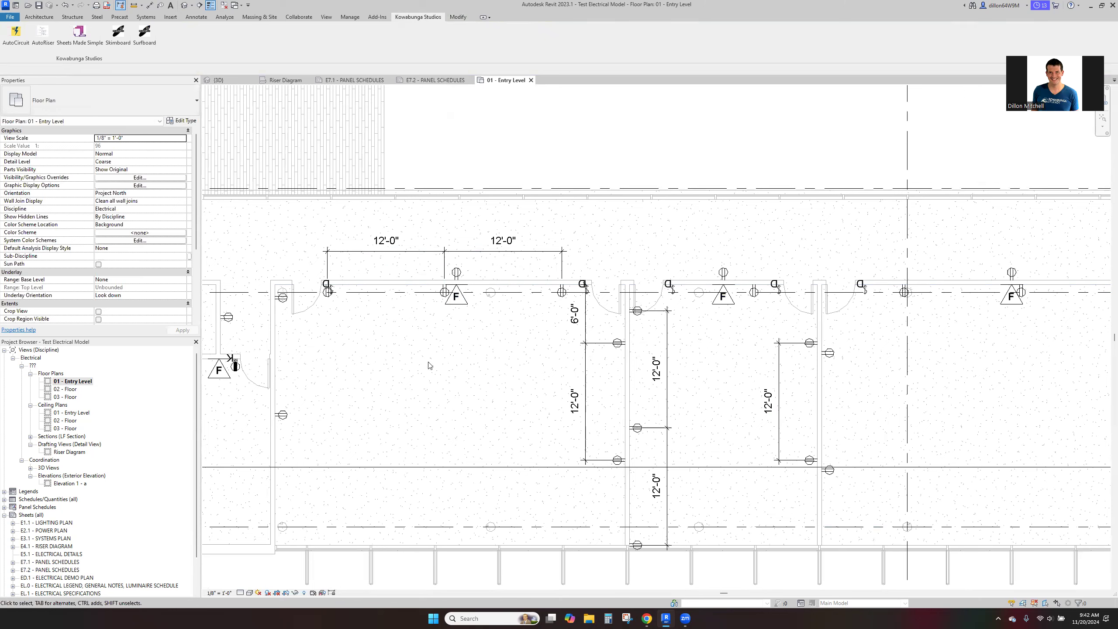
- Look over the receptacle and device layout across the other rooms and wings of the entry level plan
scroll(749, 368, "down", 5)
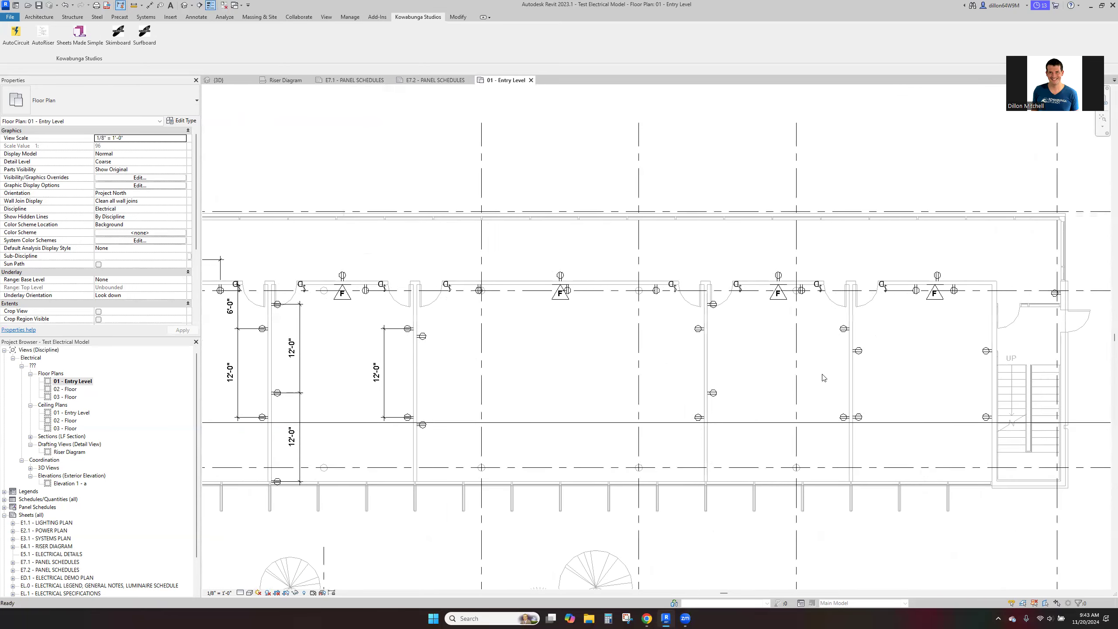
middle_click_drag(824, 375, 674, 382)
scroll(627, 385, "down", 1)
middle_click_drag(399, 389, 933, 418)
middle_click_drag(320, 236, 411, 260)
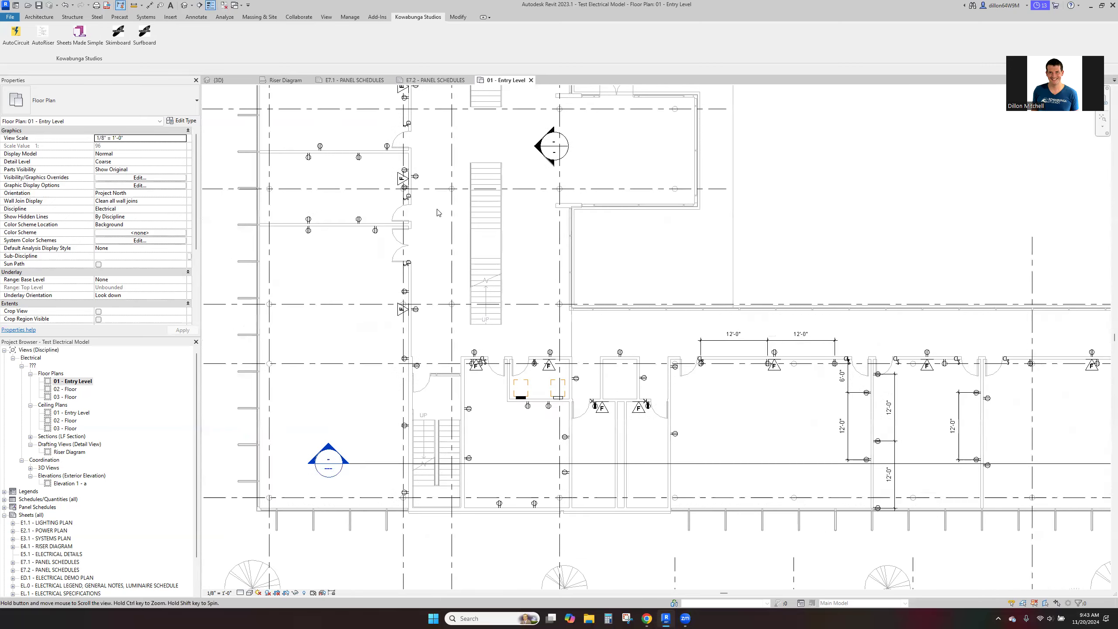
middle_click_drag(571, 262, 566, 496)
middle_click_drag(409, 237, 654, 298)
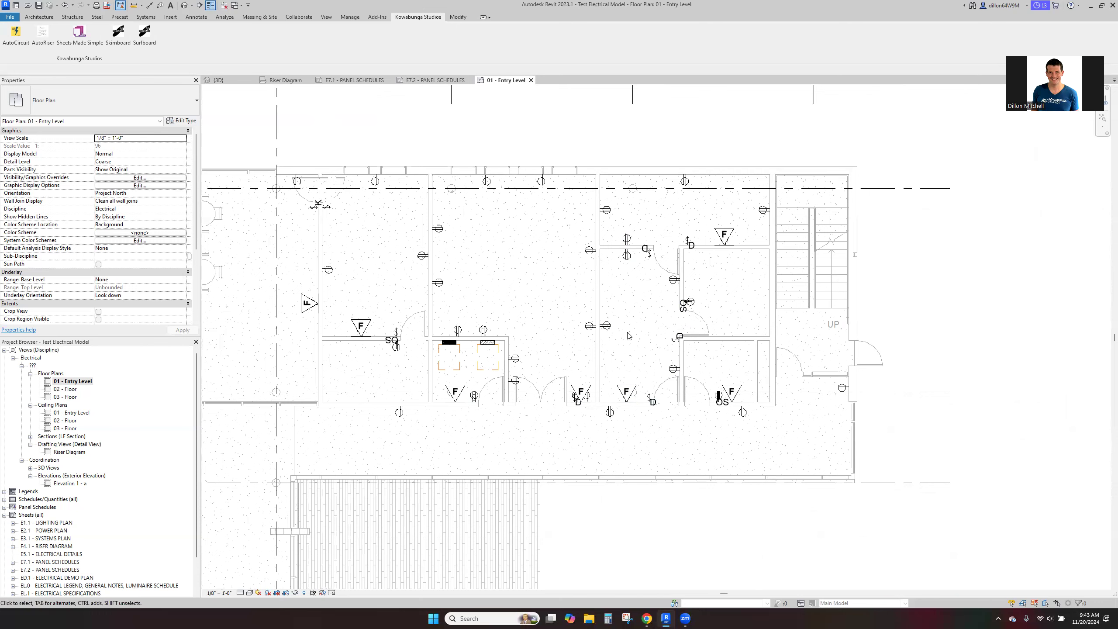
- Examine the devices in the rooms around the electrical room and inspect the single-pole switch beside its door
middle_click_drag(623, 300, 706, 310)
middle_click_drag(584, 291, 673, 347)
middle_click_drag(571, 505, 543, 444)
scroll(554, 422, "up", 2)
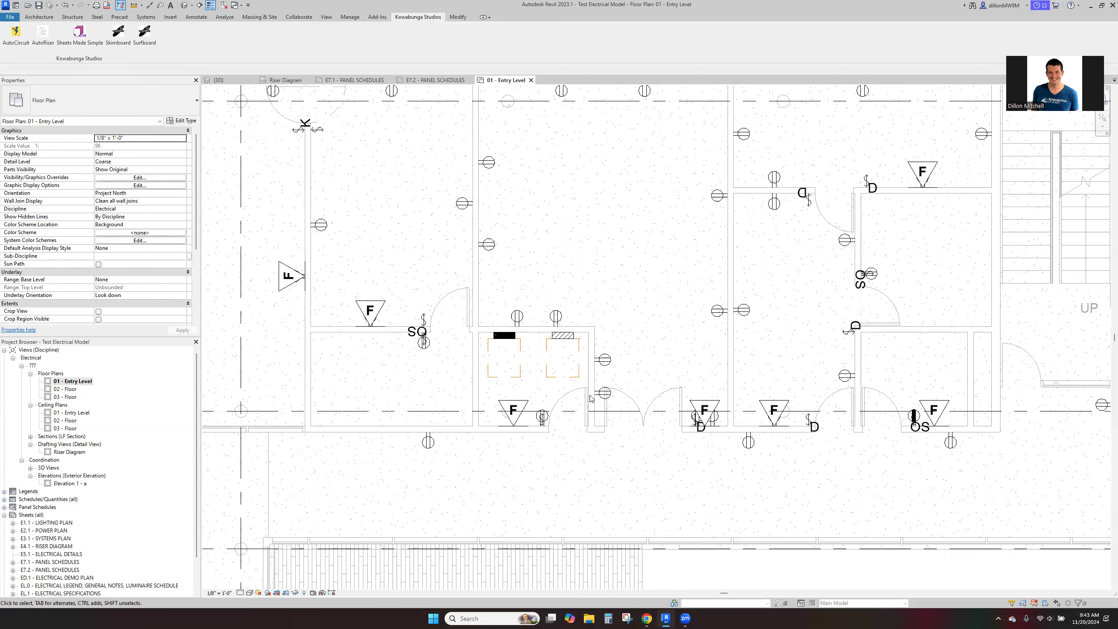
left_click(543, 425)
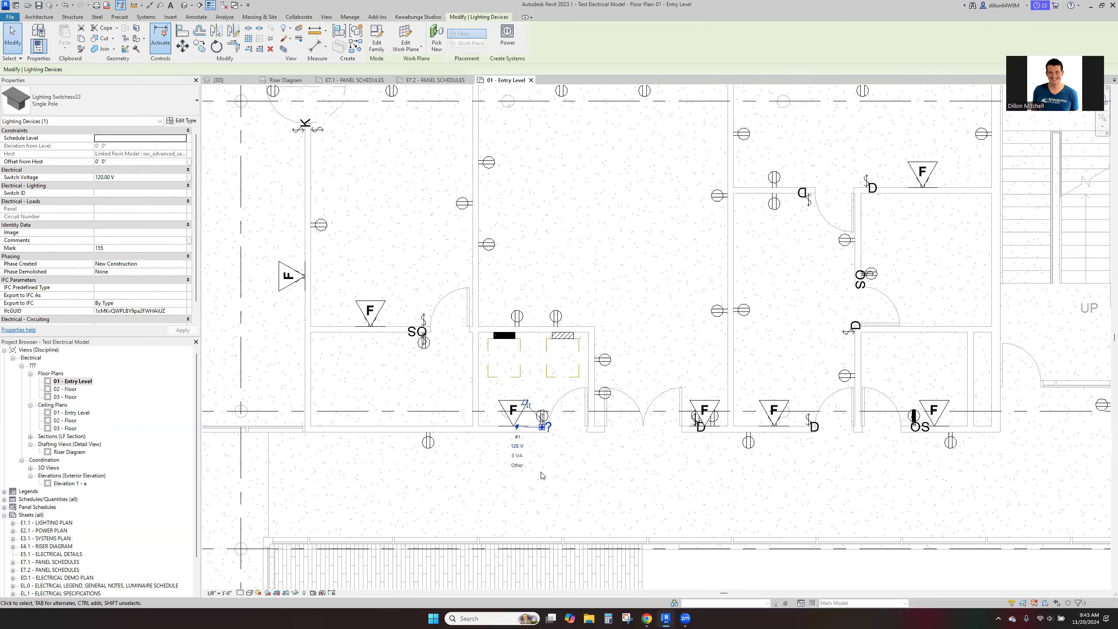
key("Escape")
- Tag all untagged rooms in the entry level plan using Room Tags, including elements from linked files
middle_click_drag(640, 274, 610, 308)
left_click(198, 17)
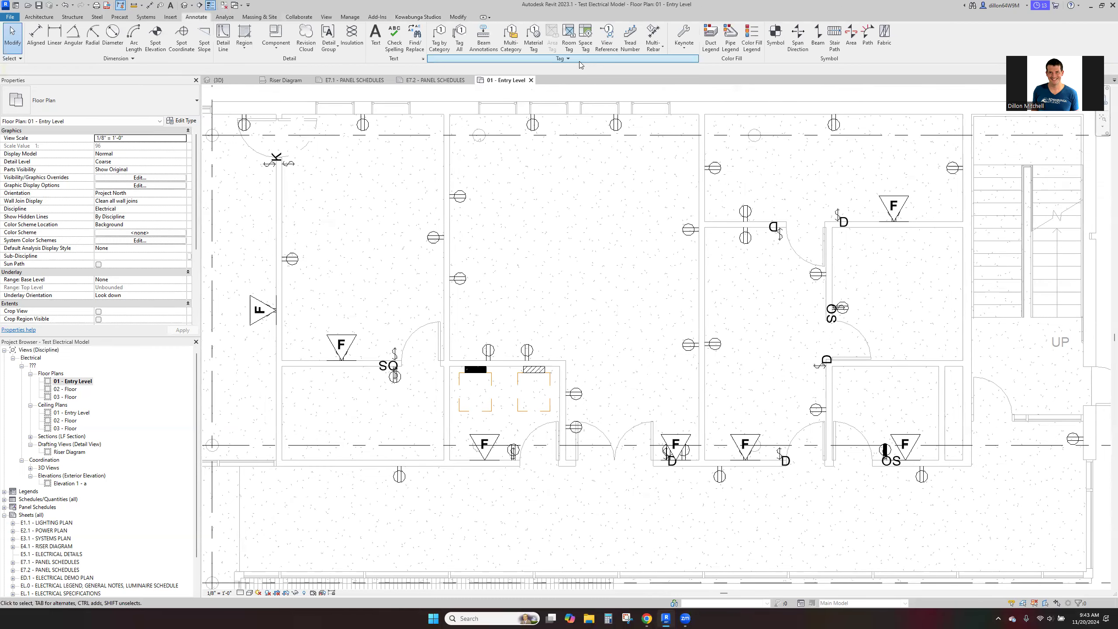
left_click(464, 44)
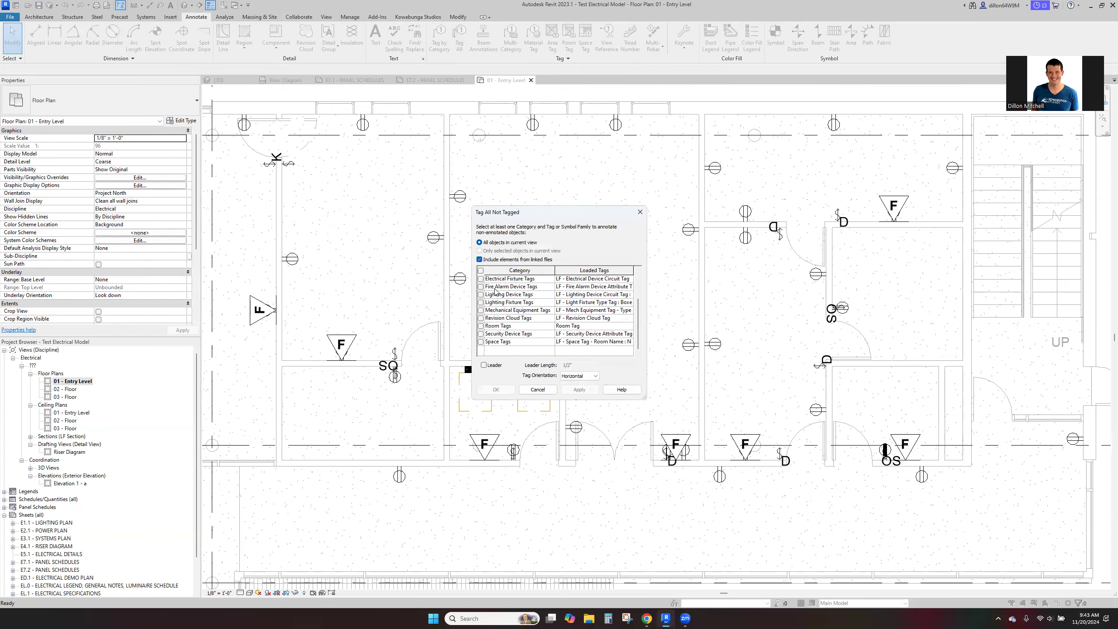
left_click(481, 326)
left_click(496, 389)
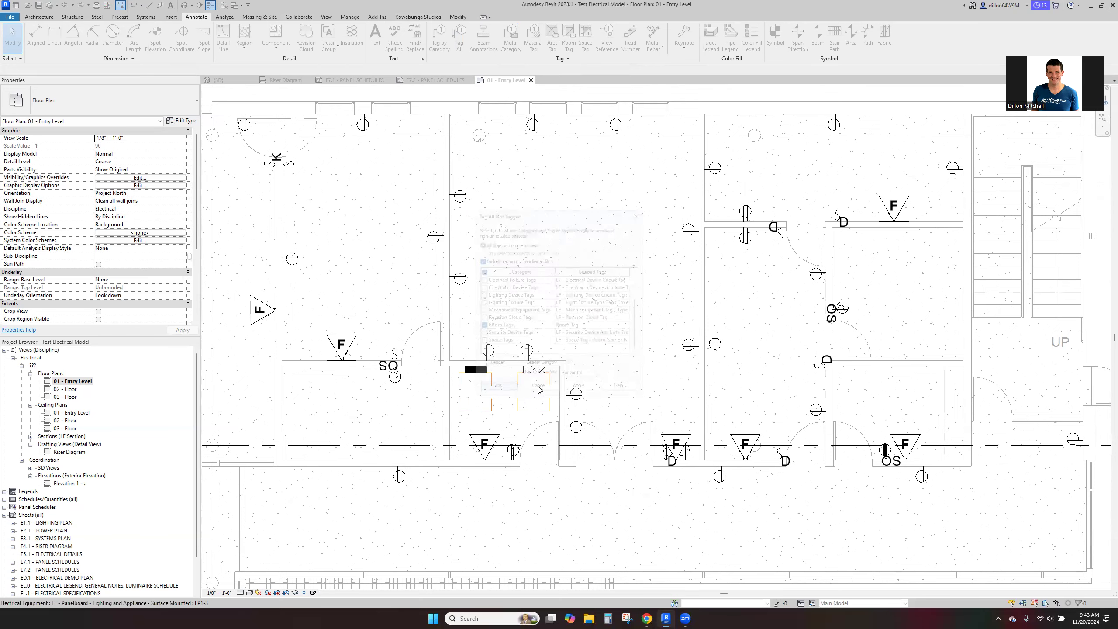
- Look over the new room tags and nearby devices from the northeast rooms through the Cafeteria, Lobby and Instruction 117
scroll(660, 351, "down", 3)
scroll(644, 265, "up", 3)
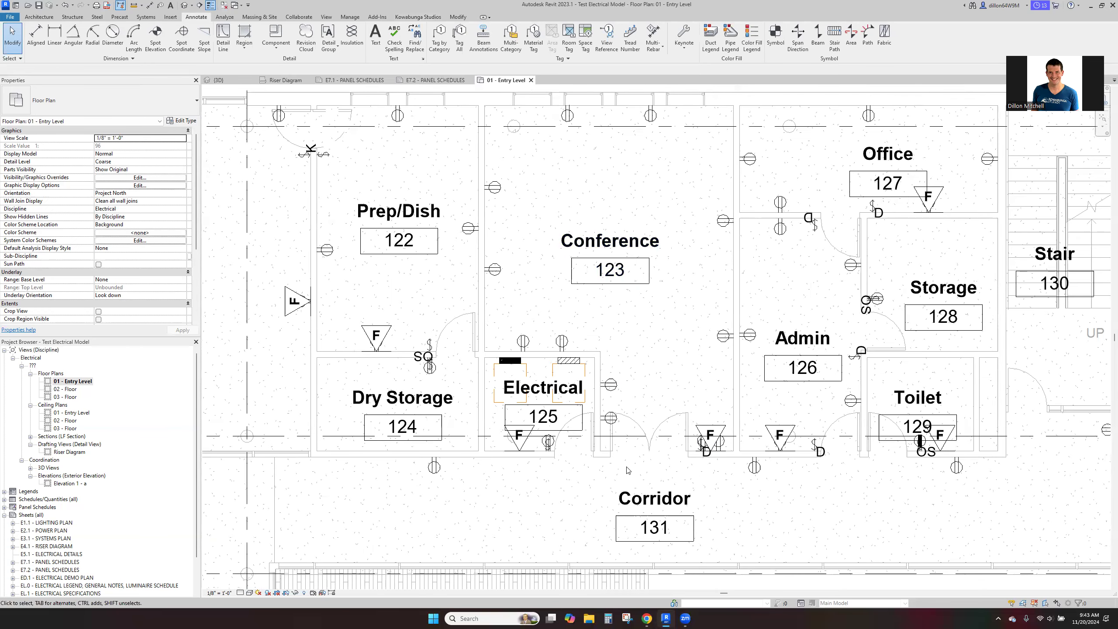
scroll(721, 460, "up", 1)
left_click_drag(678, 381, 710, 477)
left_click(710, 471)
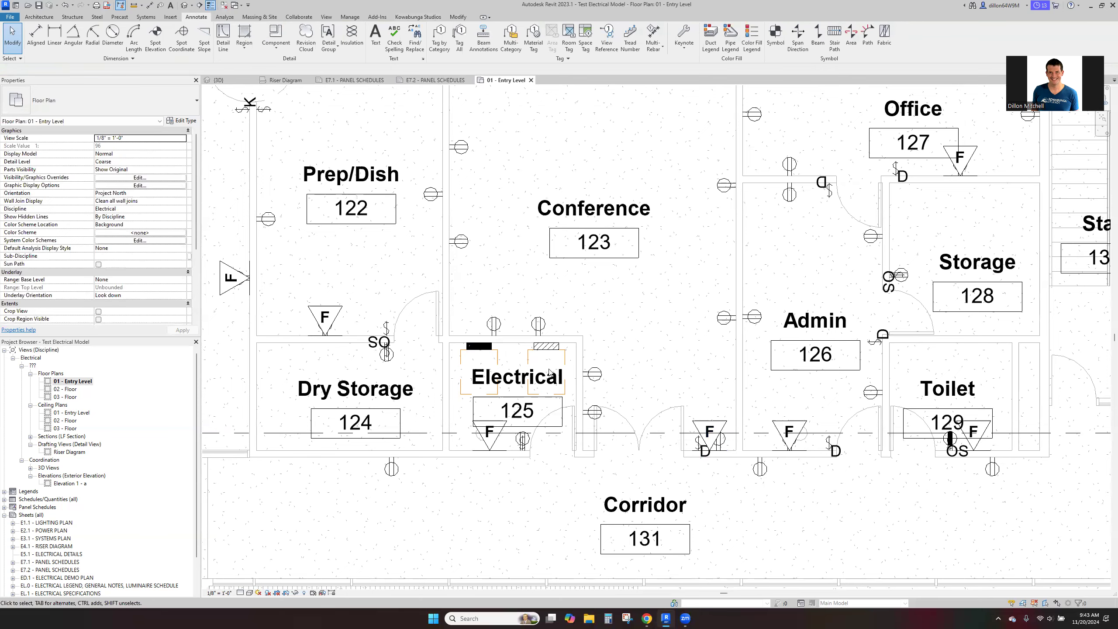
scroll(660, 393, "down", 2)
middle_click_drag(698, 447, 545, 483)
middle_click_drag(706, 397, 1006, 332)
middle_click_drag(586, 507, 763, 517)
middle_click_drag(634, 351, 661, 389)
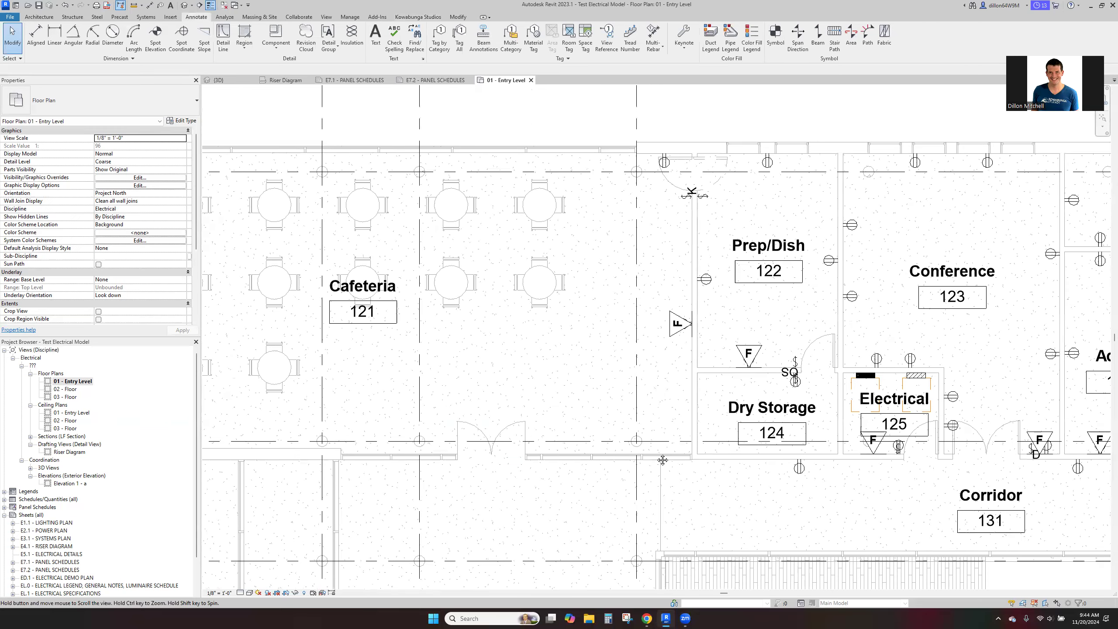
middle_click_drag(515, 483, 658, 492)
middle_click_drag(626, 411, 594, 357)
scroll(595, 357, "down", 1)
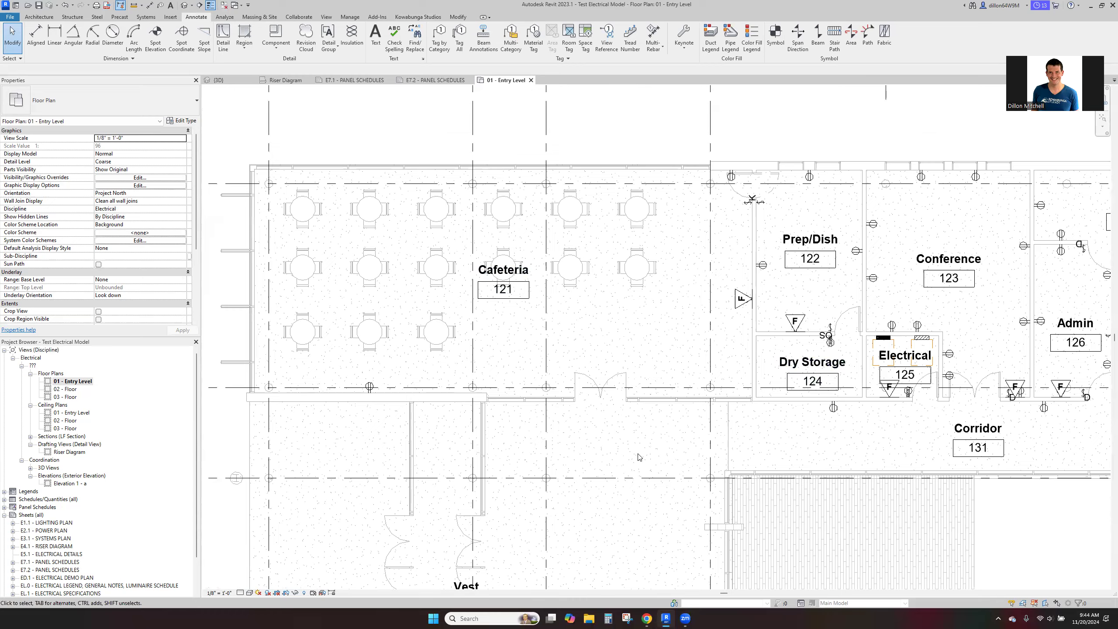
middle_click_drag(640, 457, 637, 204)
middle_click_drag(712, 419, 665, 221)
scroll(665, 220, "down", 2)
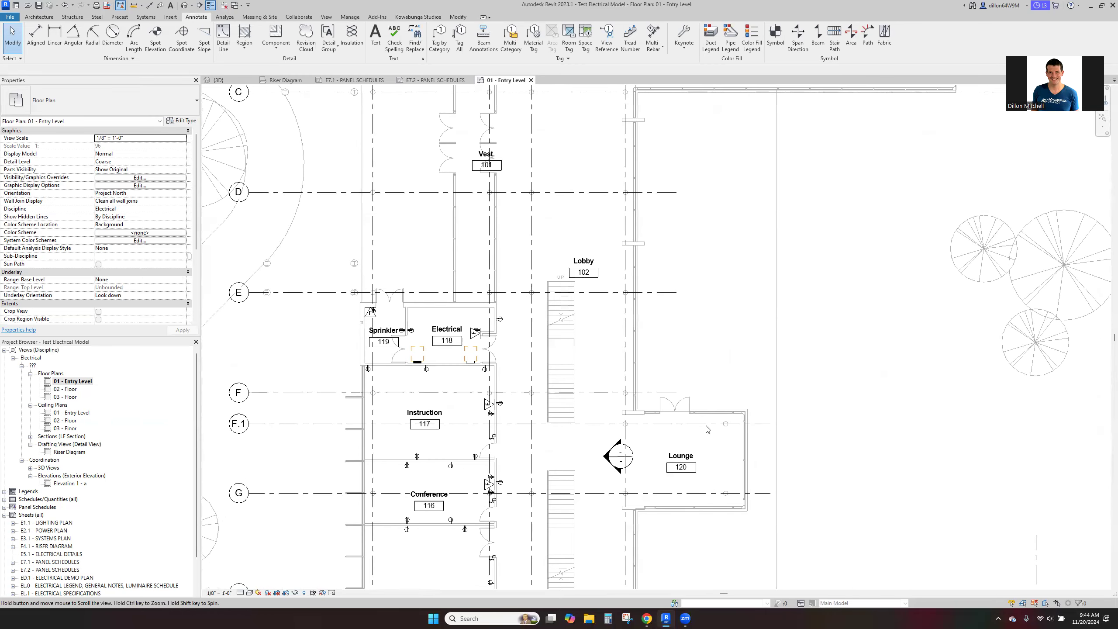
scroll(460, 472, "up", 2)
middle_click_drag(473, 485, 498, 411)
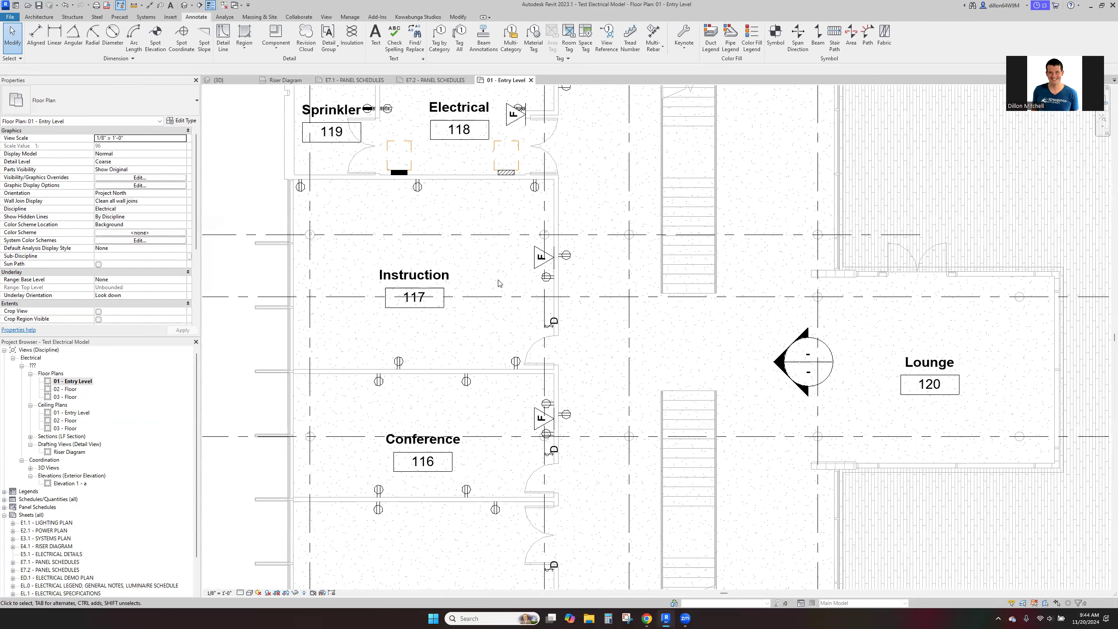
- Convert the Conference 116 receptacle circuit to arc wires
middle_click_drag(612, 520, 576, 193)
middle_click_drag(435, 179, 501, 289)
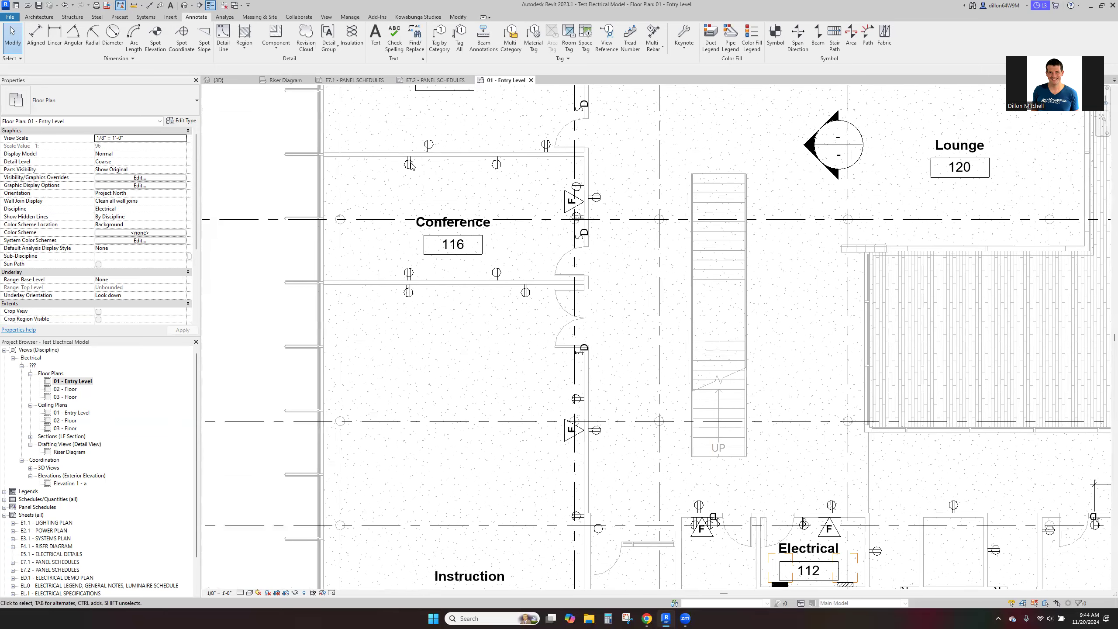
left_click(411, 166)
left_click(515, 157)
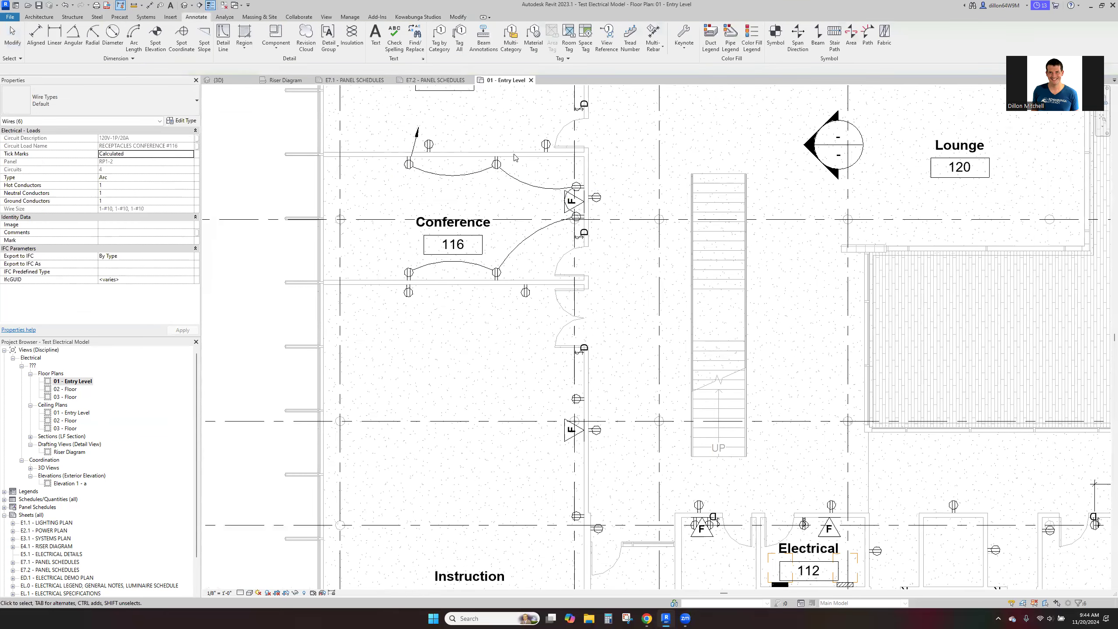
- Generate arc wires for the receptacle circuit in Instruction 117
middle_click_drag(450, 158, 467, 307)
key("Tab")
left_click(447, 295)
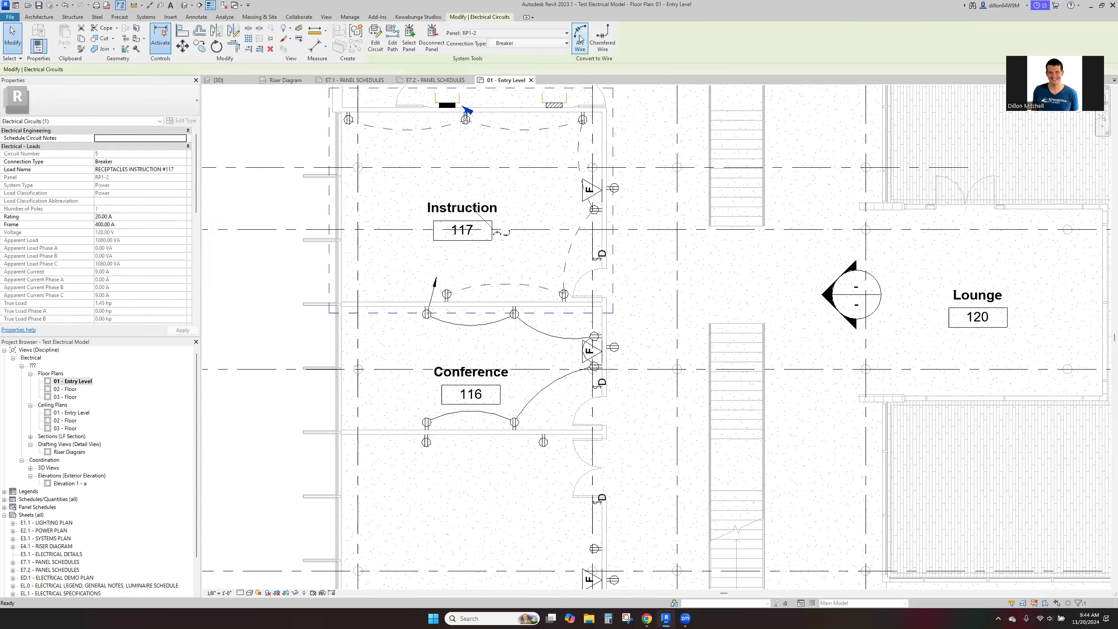
left_click(580, 39)
- Add arc wires to the receptacle circuit running along Corridor 131
middle_click_drag(677, 309, 680, 546)
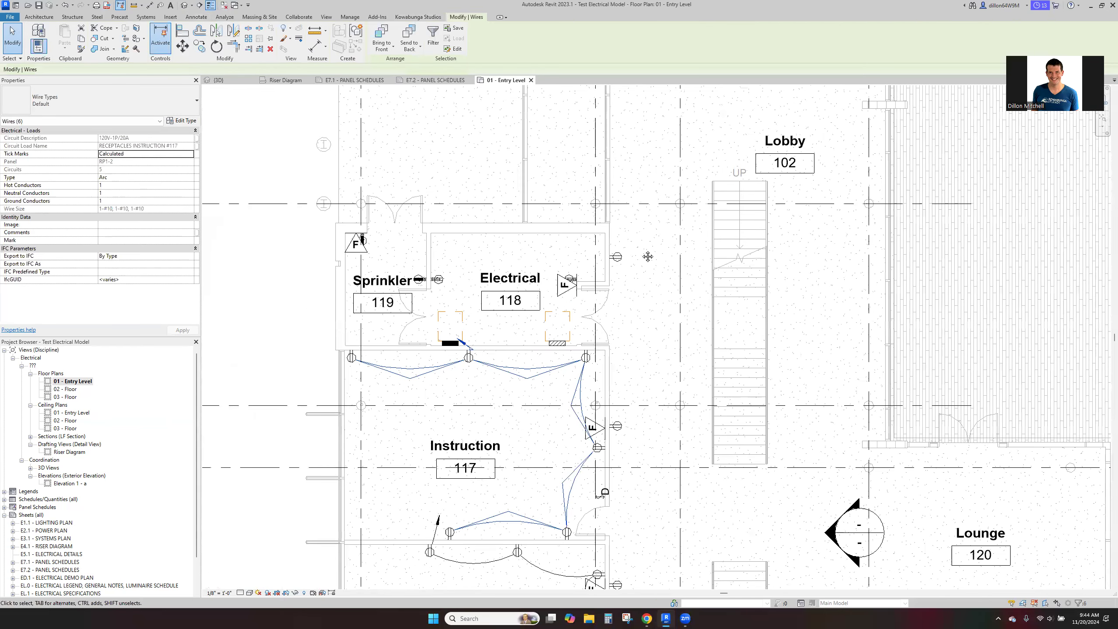
scroll(670, 231, "down", 5)
scroll(756, 132, "up", 3)
key("Escape")
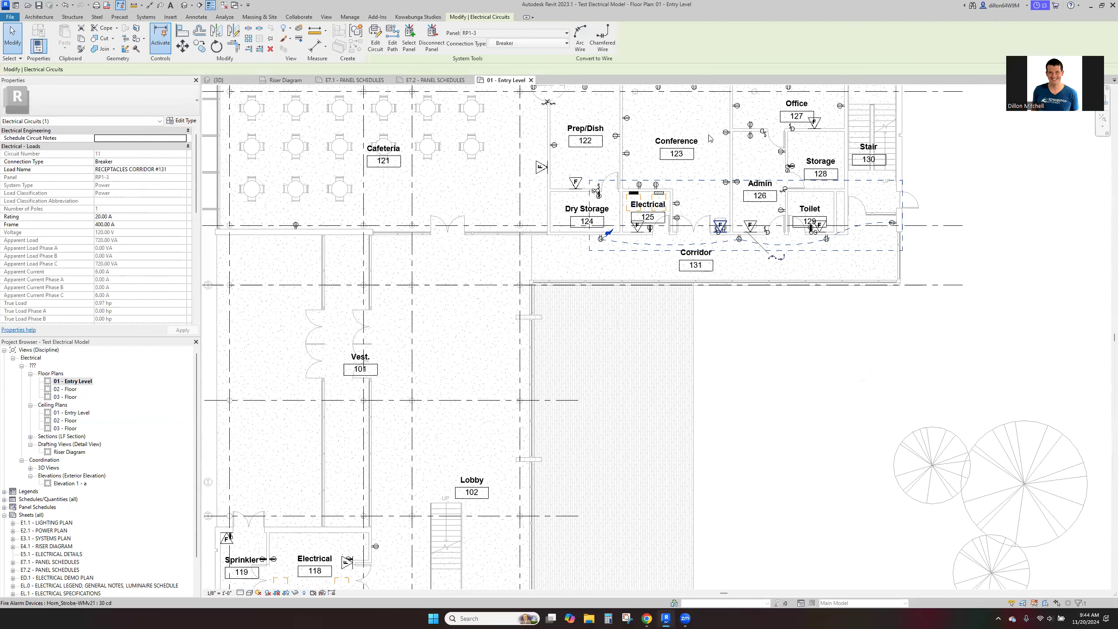
- Convert both receptacle circuits in Conference 123 to arc wires
key("Tab")
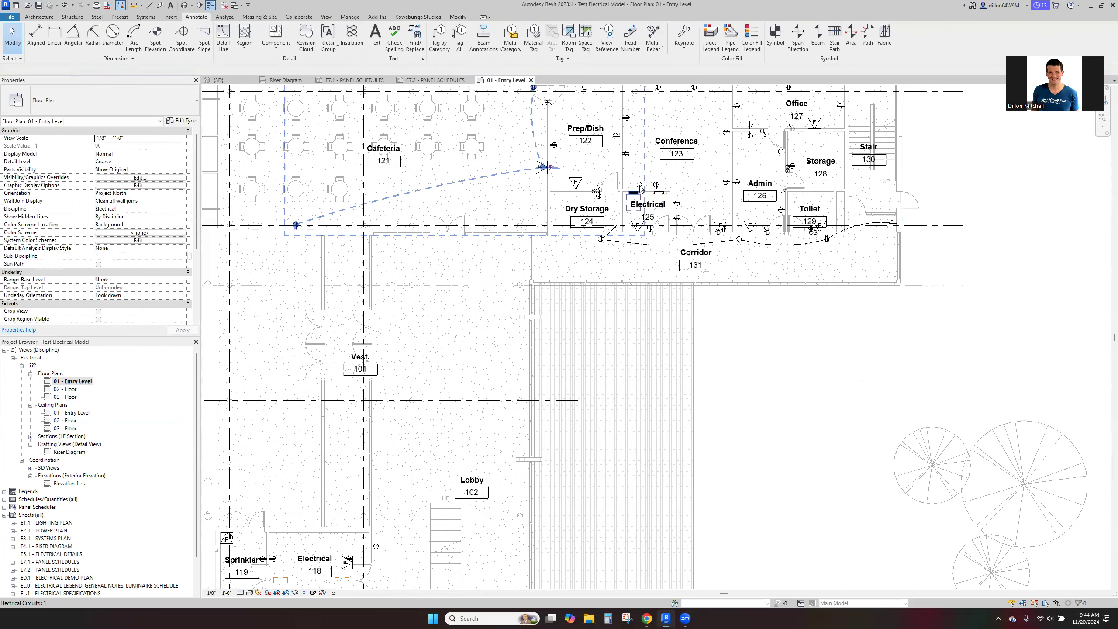
key("Tab")
left_click(639, 187)
left_click(578, 46)
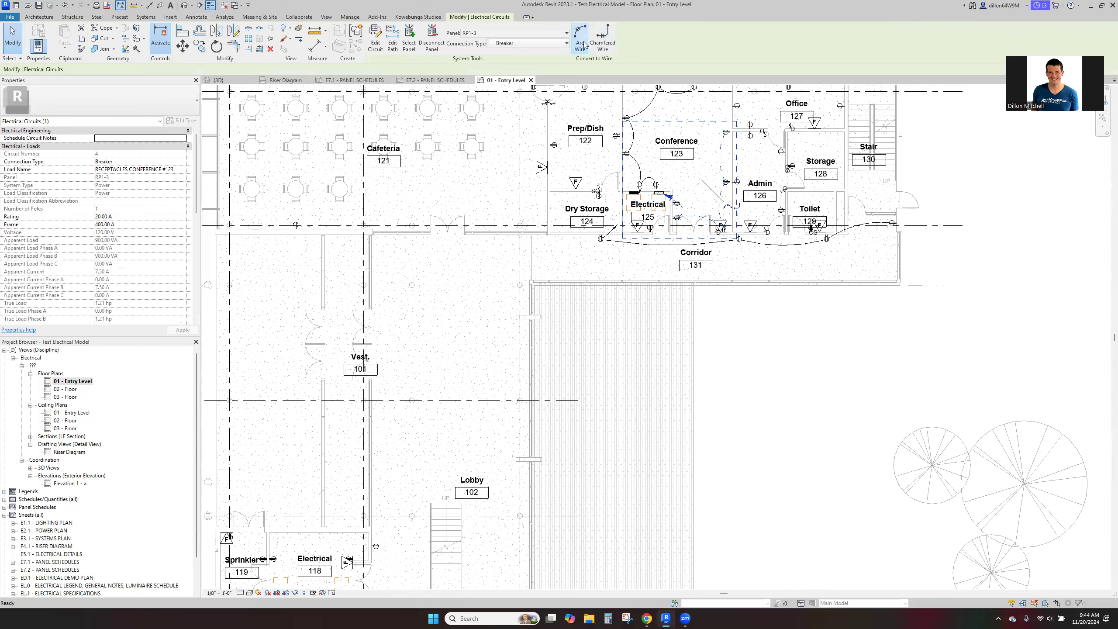
key("Escape")
- Generate arc wires for the Office 127 receptacle circuit
scroll(704, 171, "up", 1)
middle_click_drag(694, 232, 625, 375)
key("Tab")
left_click(688, 259)
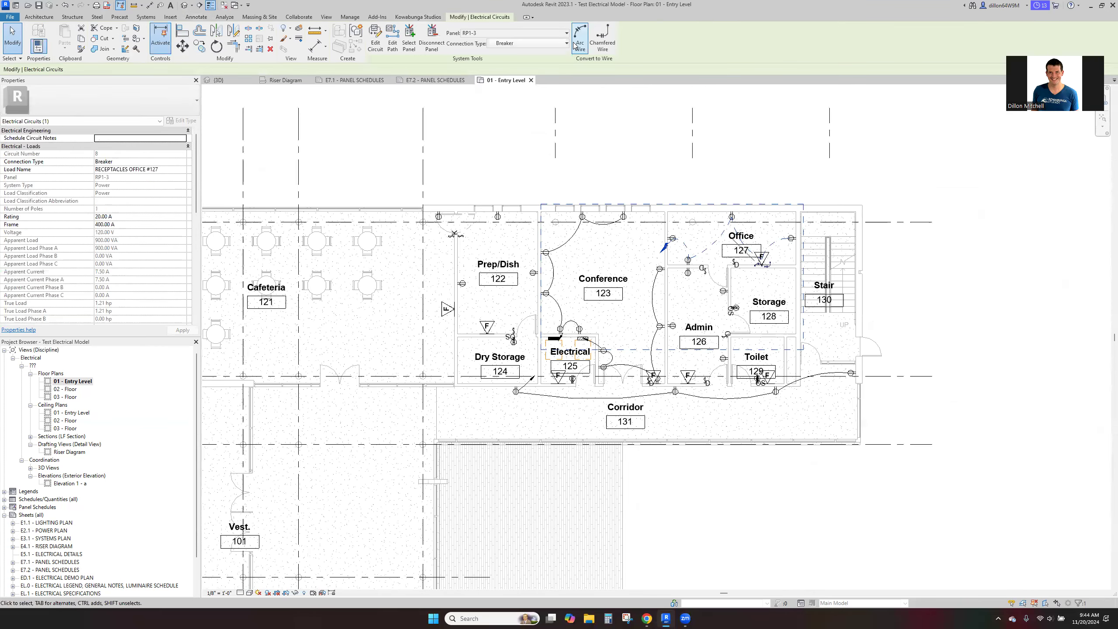
left_click(578, 45)
- Wire the Admin 126 receptacle circuit with arc wires
key("Tab")
left_click(681, 282)
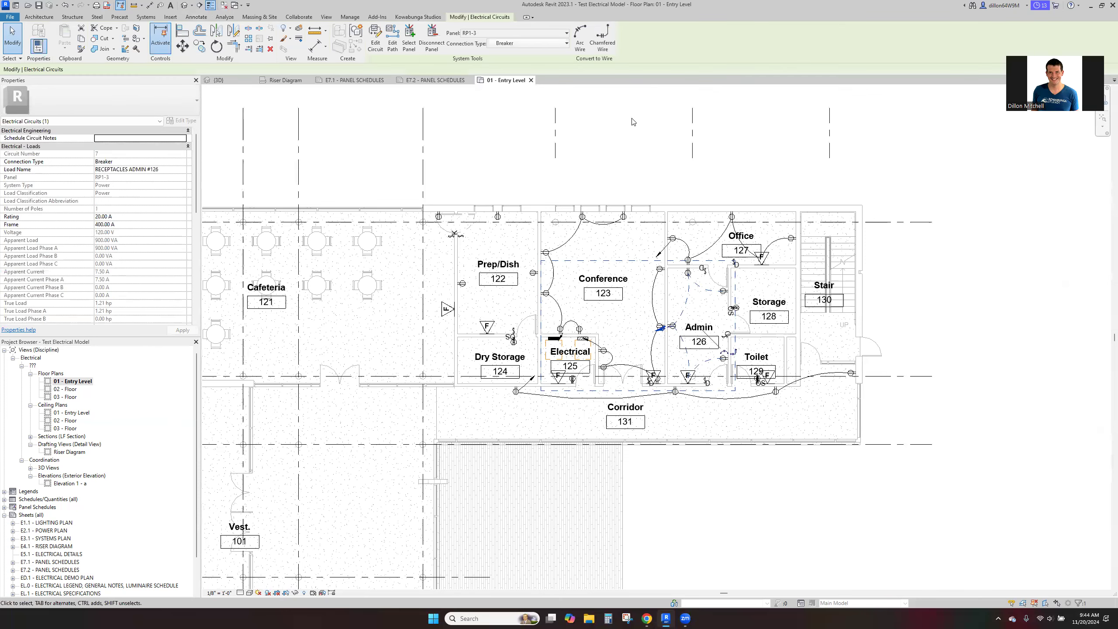
left_click(578, 44)
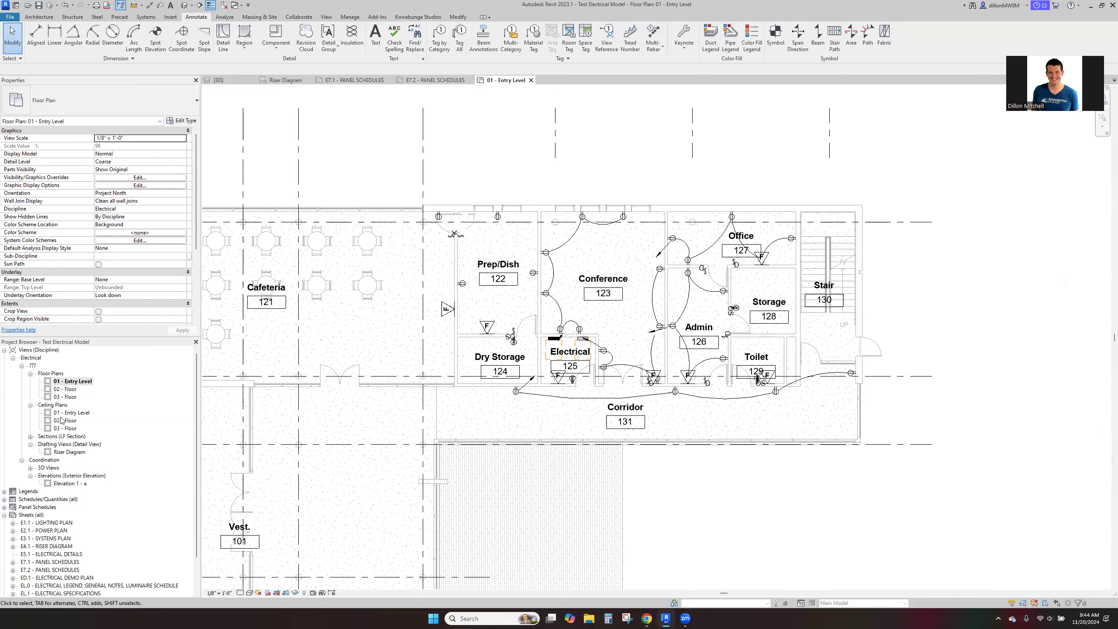
- Open the 02 - Floor plan and add arc wires to the receptacle circuits of the rooms east and west of the electrical room
double_click(71, 389)
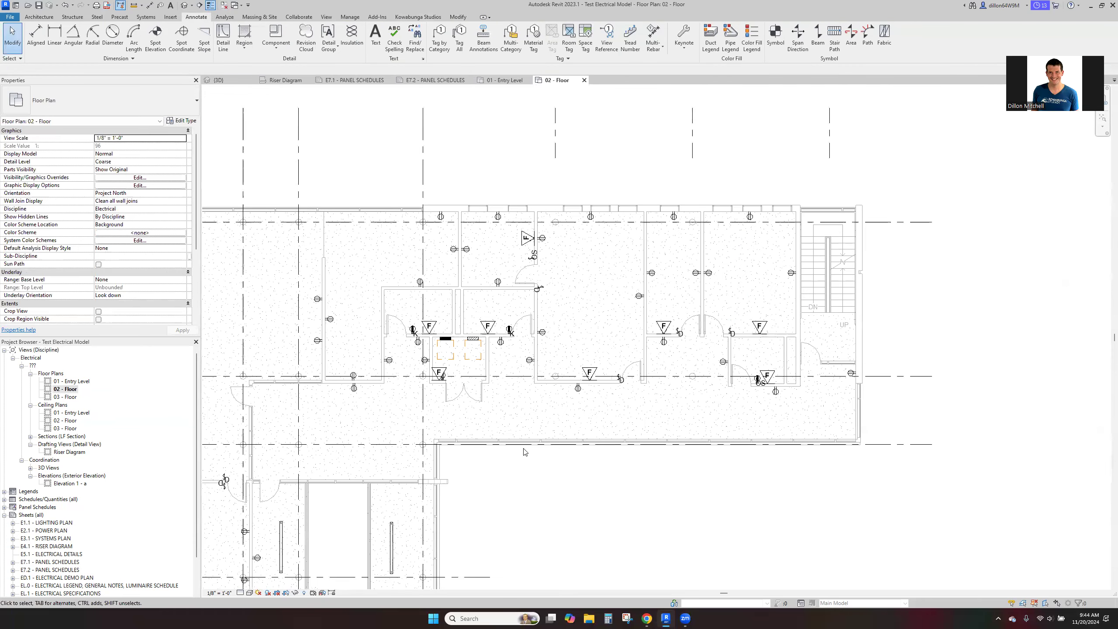
key("Tab")
left_click(542, 333)
left_click(580, 38)
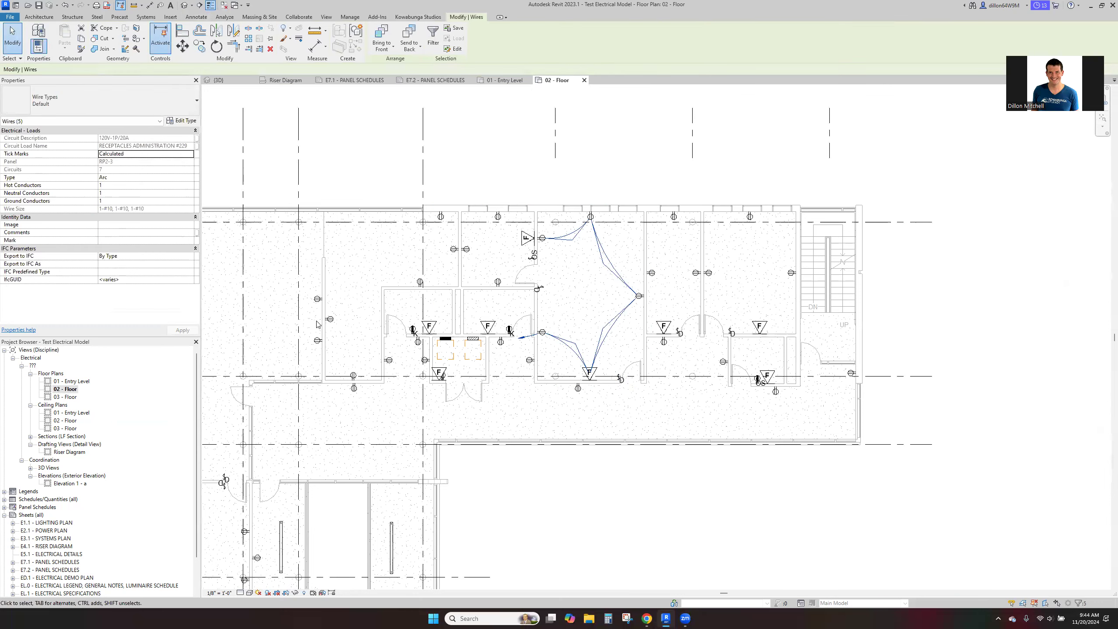
left_click(580, 37)
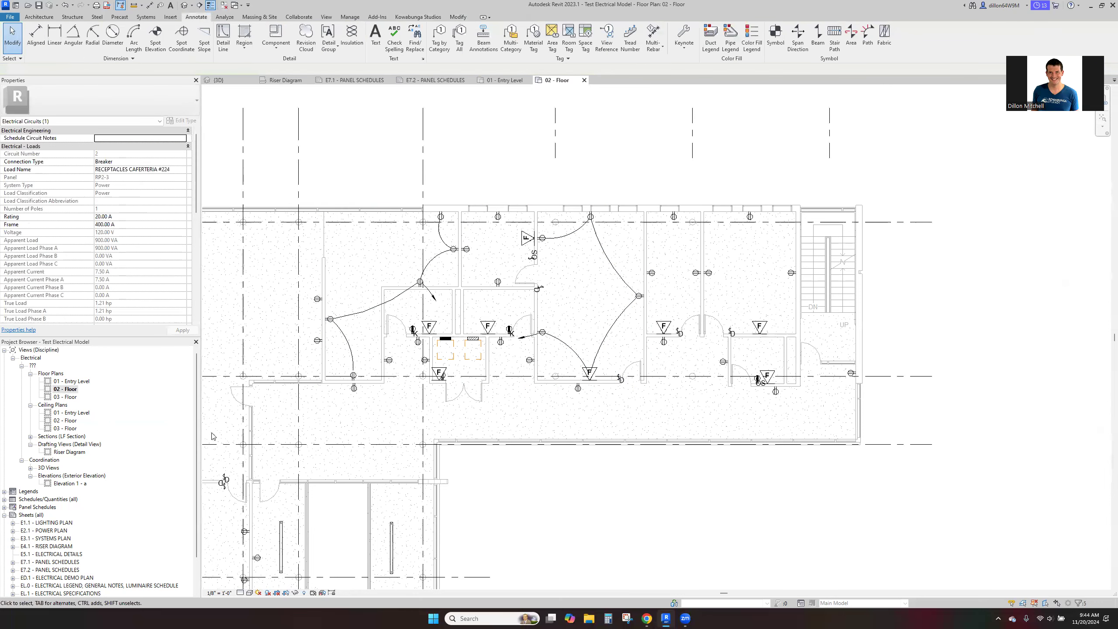
- Open the 01 - Entry Level ceiling plan and look over the lighting fixture layout of the whole floor
double_click(75, 413)
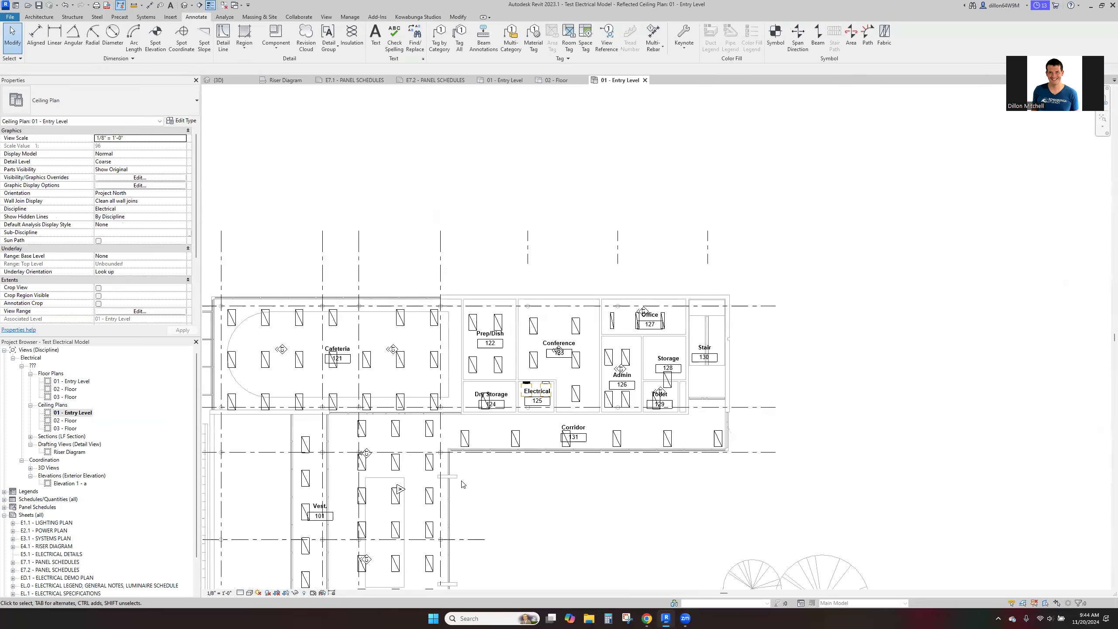
middle_click_drag(523, 507, 540, 445)
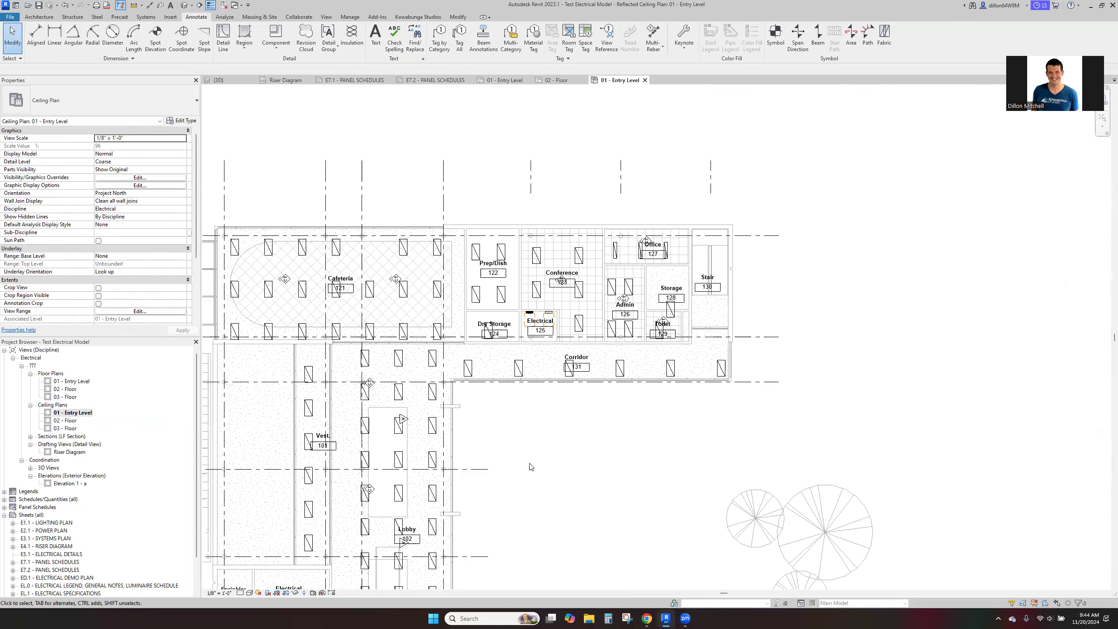
scroll(550, 454, "down", 6)
scroll(616, 353, "up", 4)
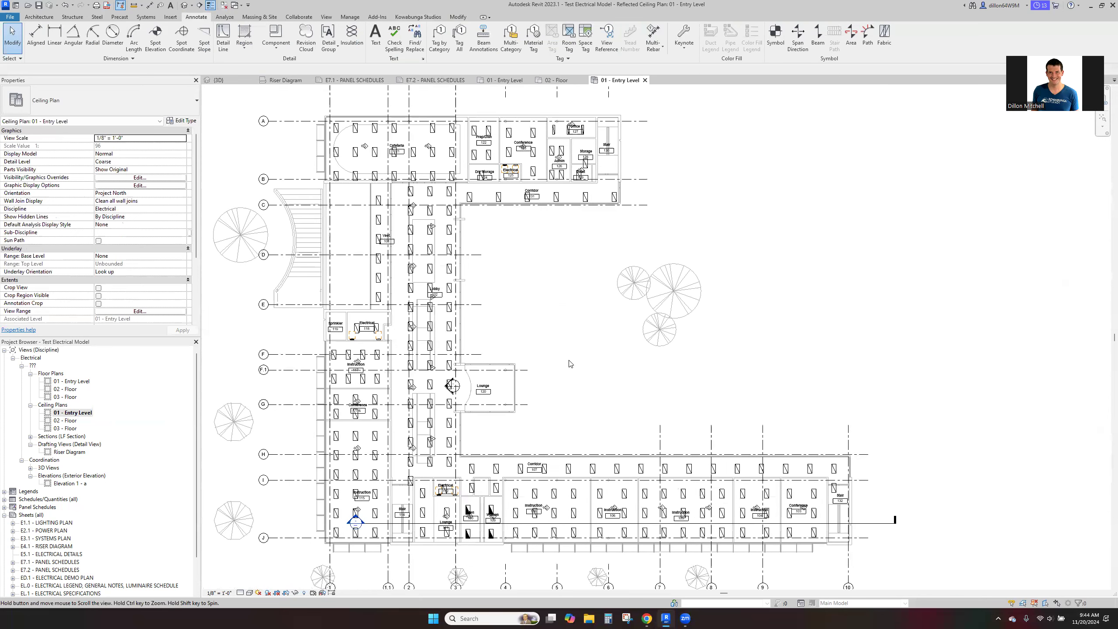
middle_click_drag(782, 391, 782, 393)
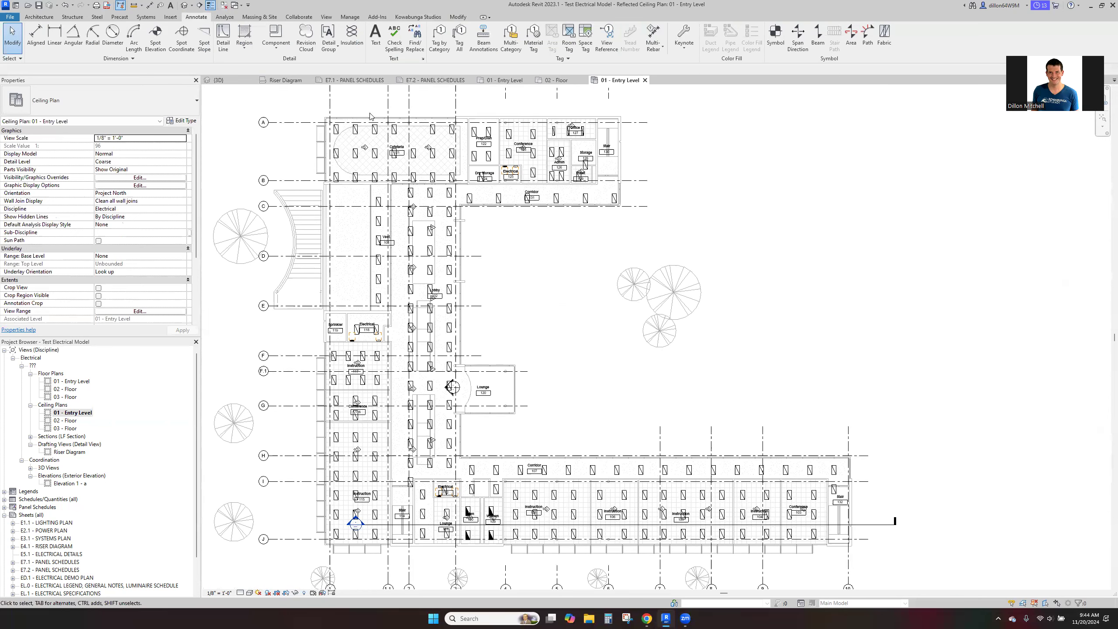
- Move all troffers and the ceiling occupancy sensor in Instruction 108 up and right onto the ceiling grid, leaving the room tag in place
scroll(551, 548, "up", 6)
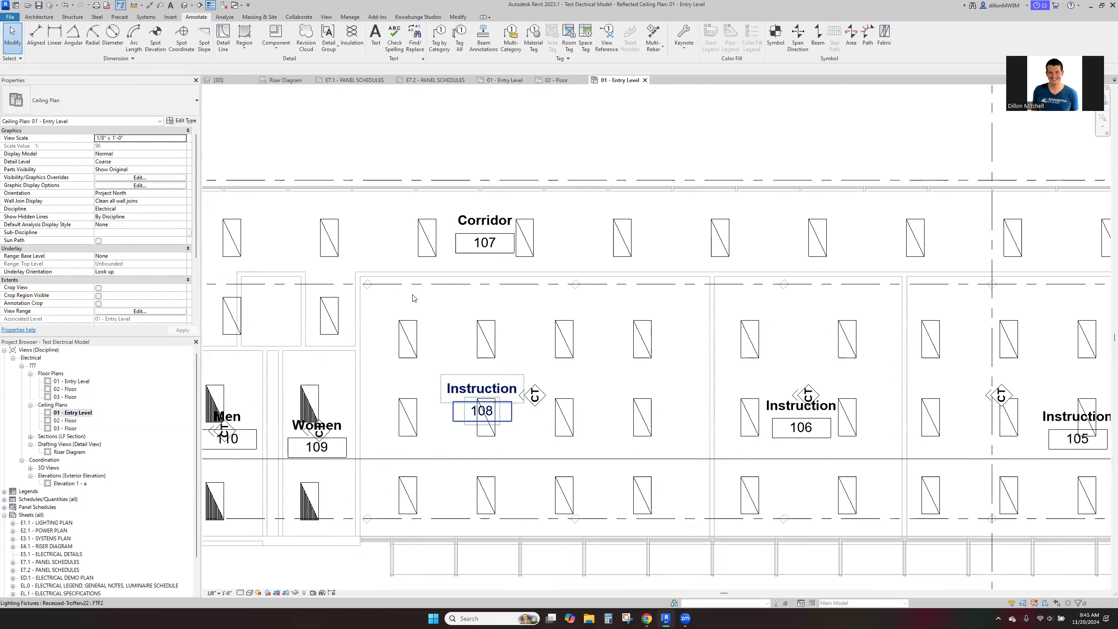
left_click_drag(376, 302, 702, 545)
left_click(484, 416, "shift")
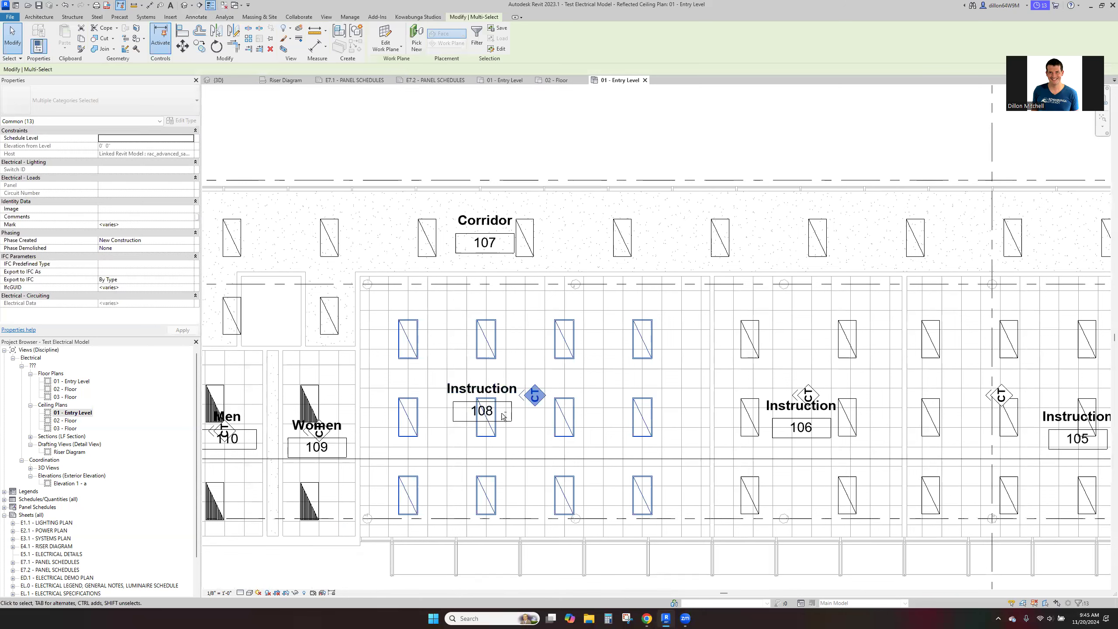
scroll(627, 335, "up", 2)
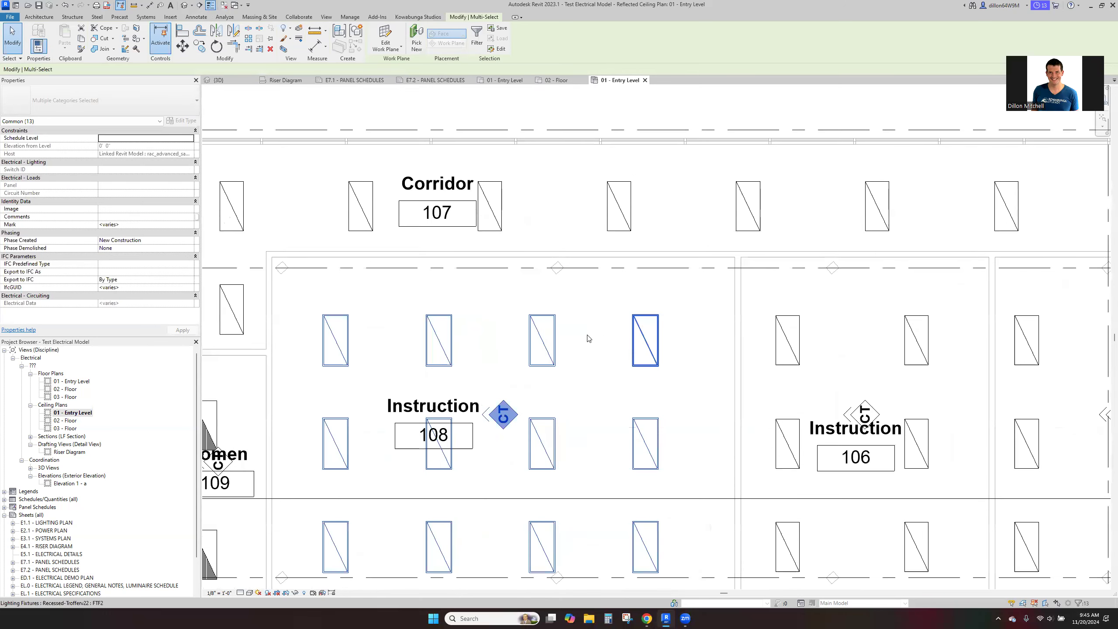
left_click_drag(563, 322, 568, 318)
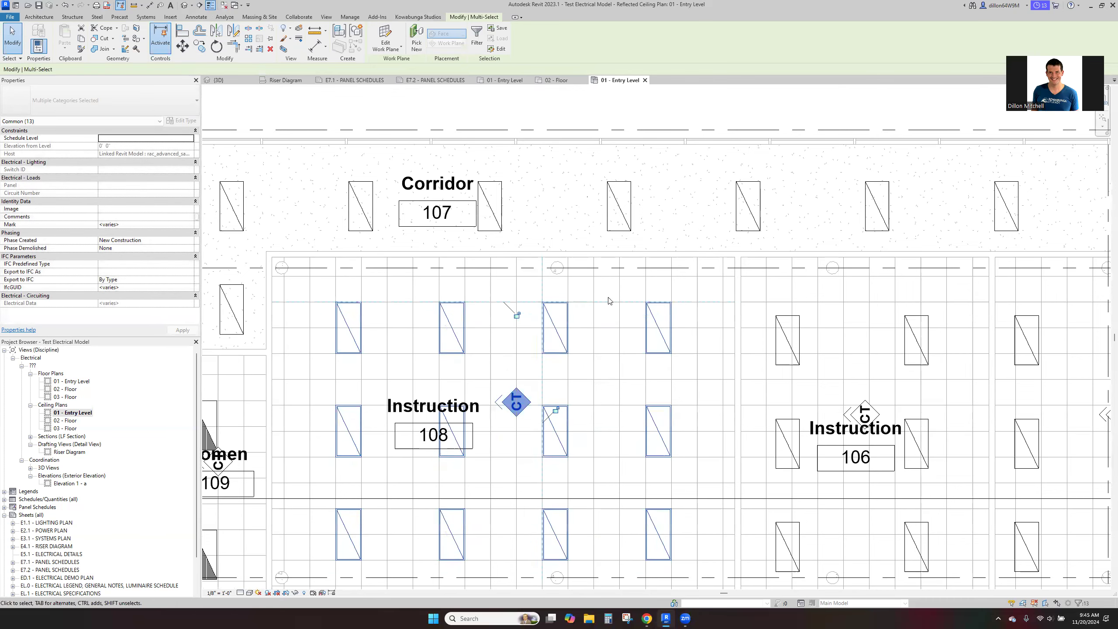
key("Escape")
- Try moving the Instruction 106 troffers together with the occupancy sensor onto the ceiling grid, then undo the move
scroll(609, 301, "down", 4)
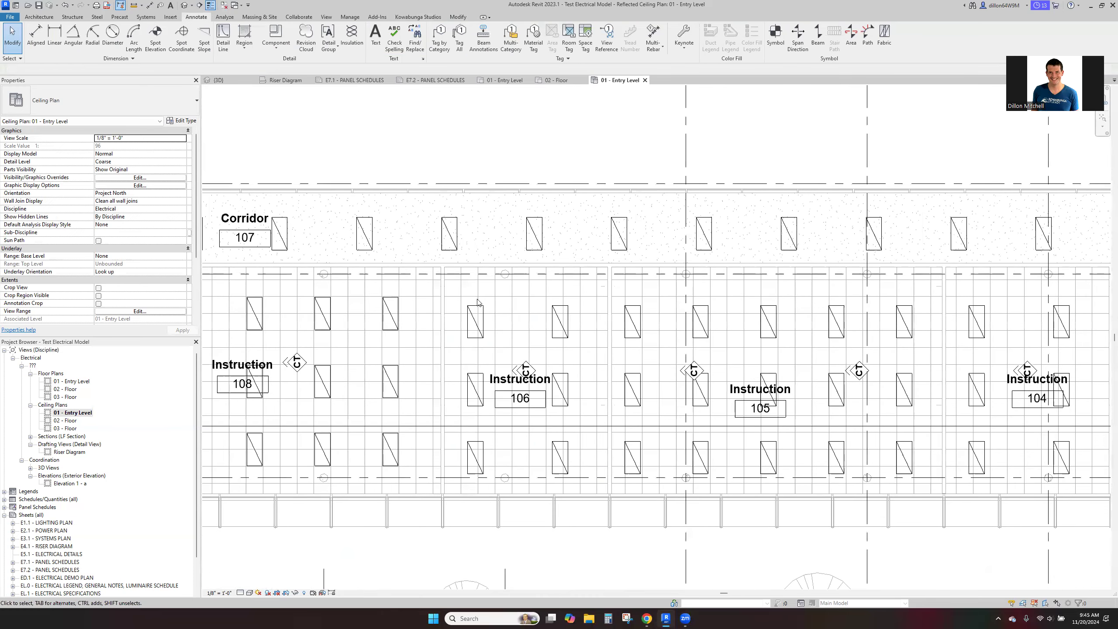
left_click_drag(453, 291, 601, 507)
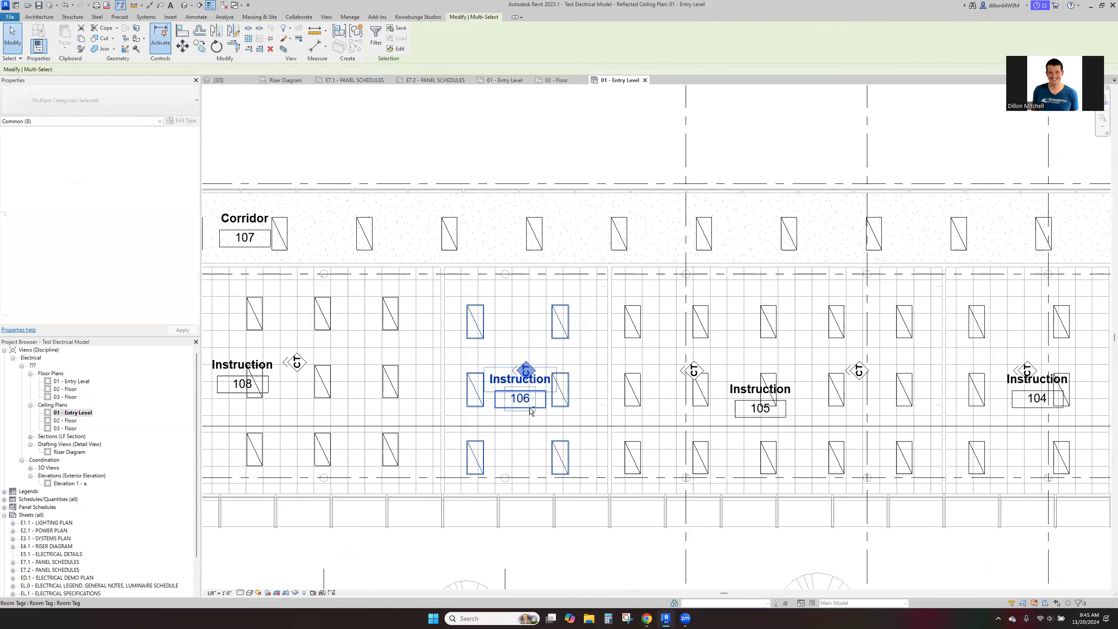
scroll(483, 295, "up", 3)
left_click_drag(477, 315, 465, 300)
key("Escape")
scroll(572, 336, "down", 1)
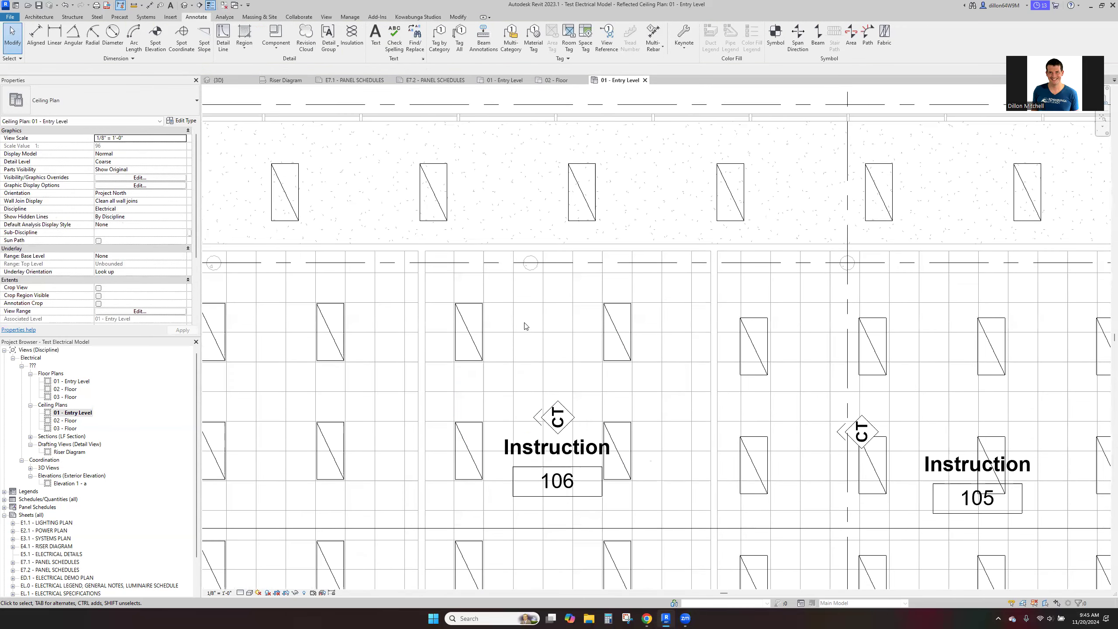
scroll(497, 353, "down", 1)
scroll(431, 295, "down", 2)
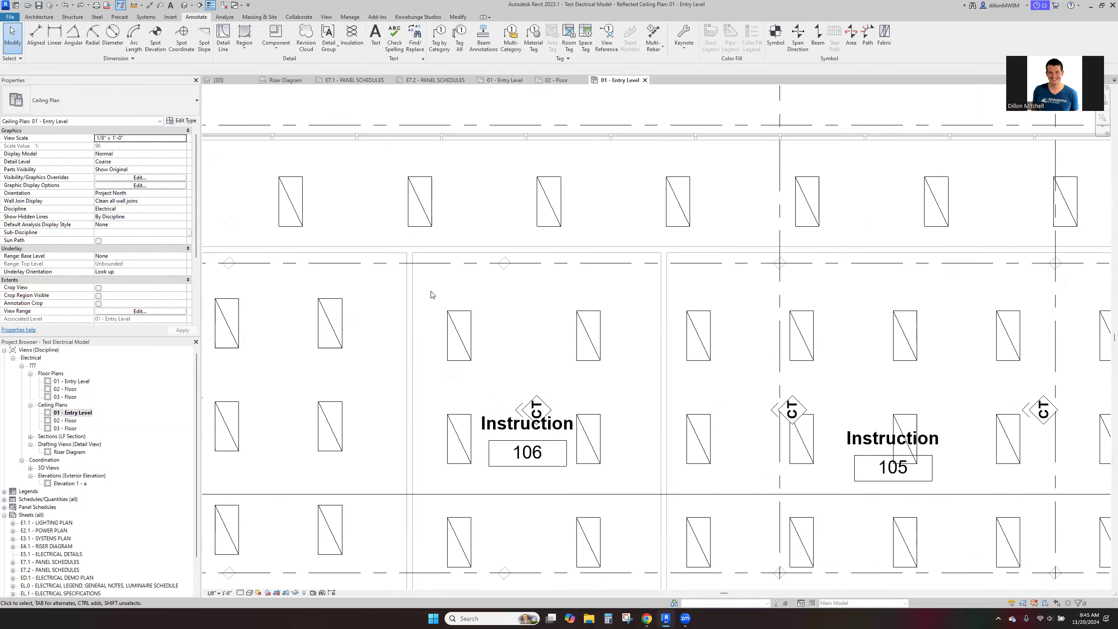
- Move only the six troffers in Instruction 106 up and right onto the ceiling grid, leaving out the occupancy sensor and room tag
left_click_drag(430, 290, 610, 562)
left_click(522, 394, "ctrl")
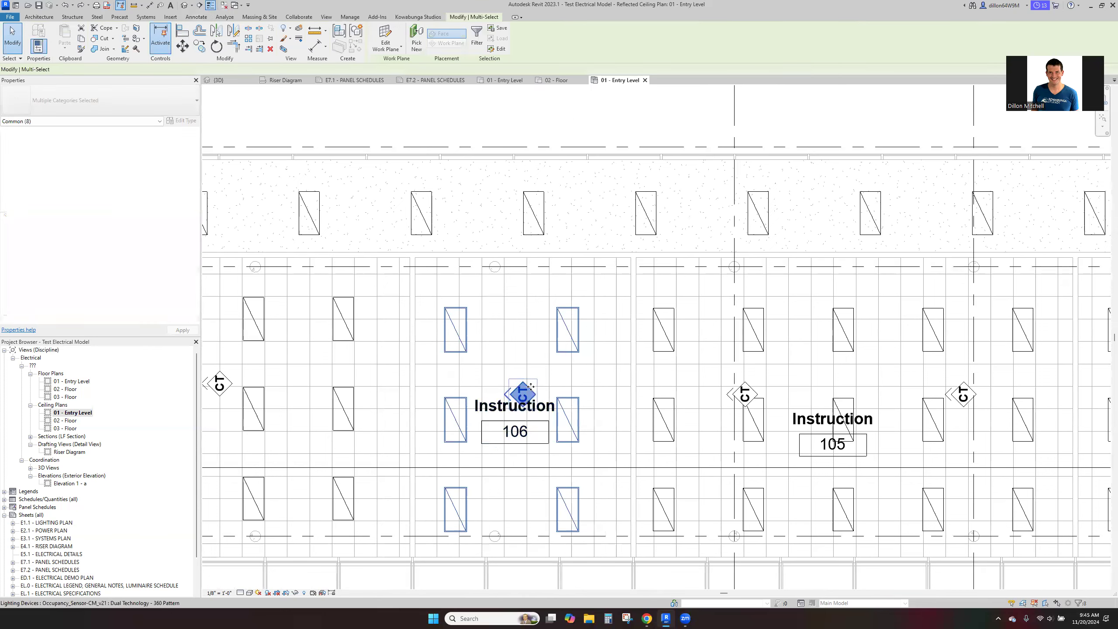
left_click(522, 394, "shift")
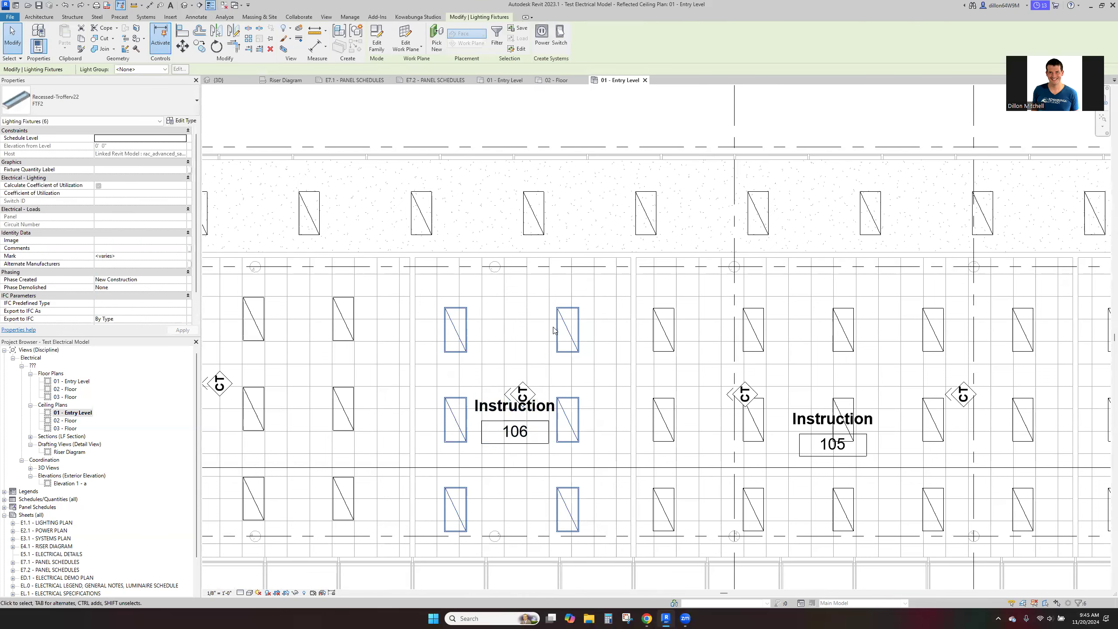
left_click_drag(559, 327, 573, 316)
left_click(507, 334)
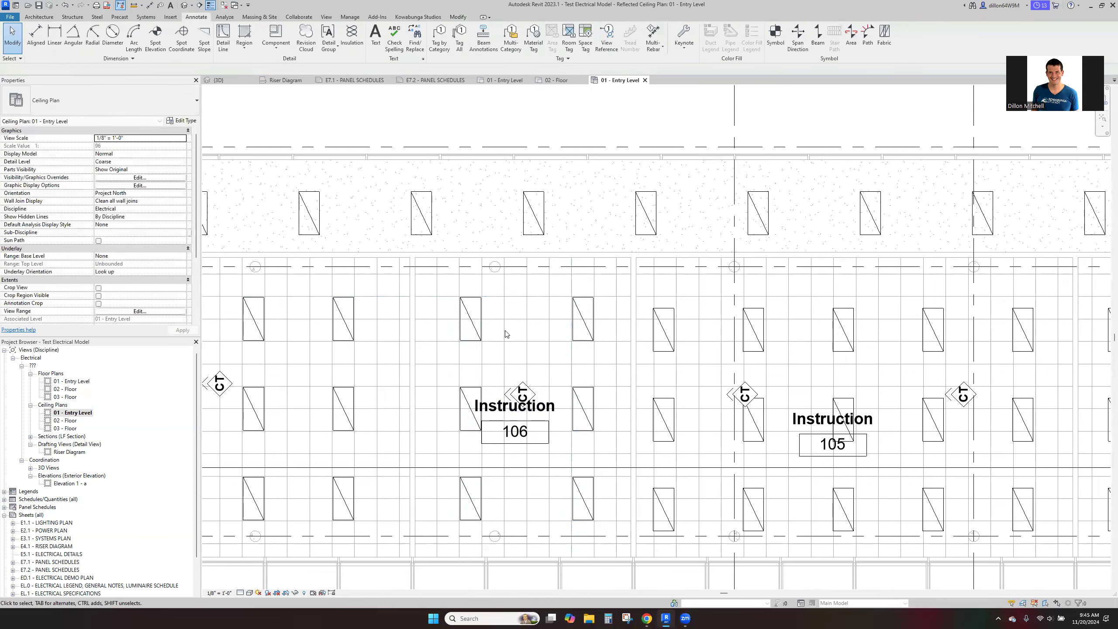
scroll(499, 330, "down", 1)
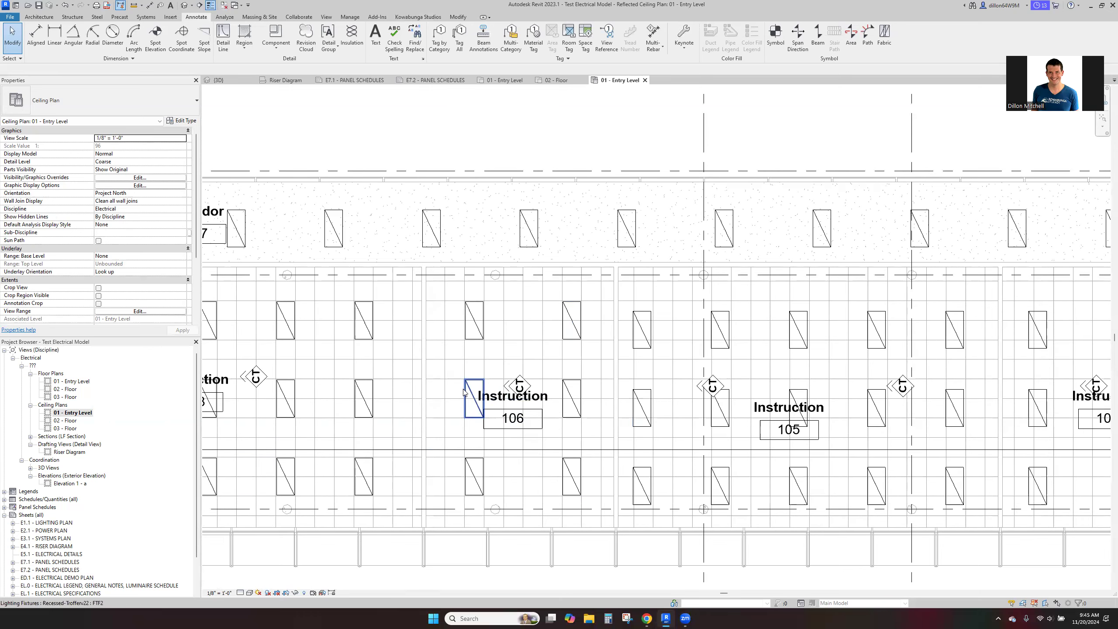
- Select the two ceiling occupancy sensors in Instruction 105 to examine their placement, then clear the selection
scroll(468, 396, "down", 3)
middle_click_drag(714, 396, 532, 430)
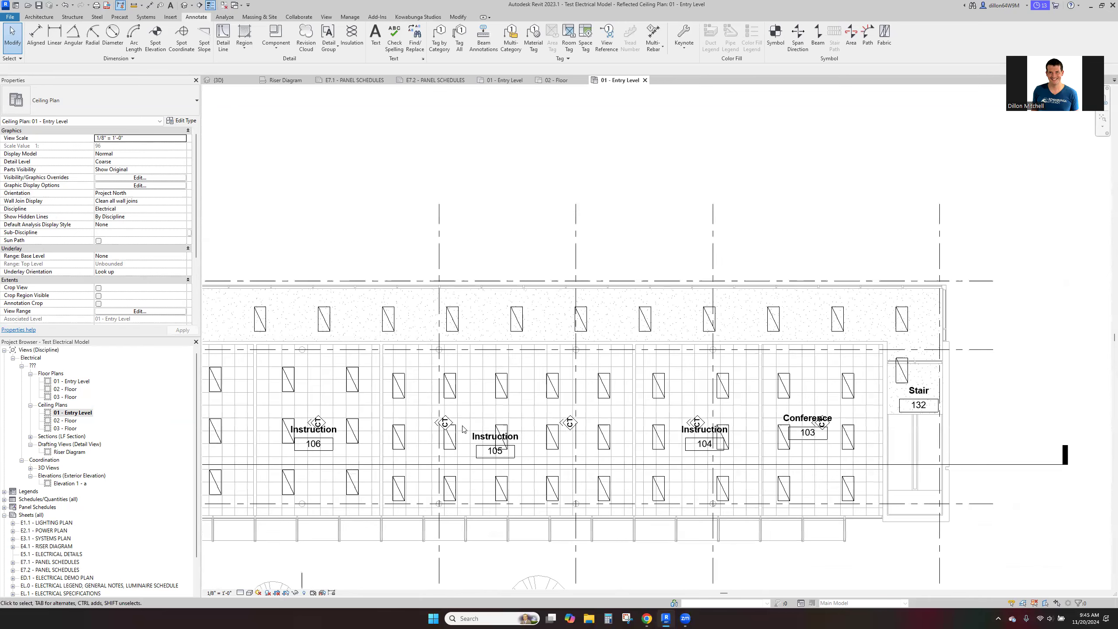
scroll(462, 426, "up", 3)
left_click(435, 420)
left_click(626, 414, "ctrl")
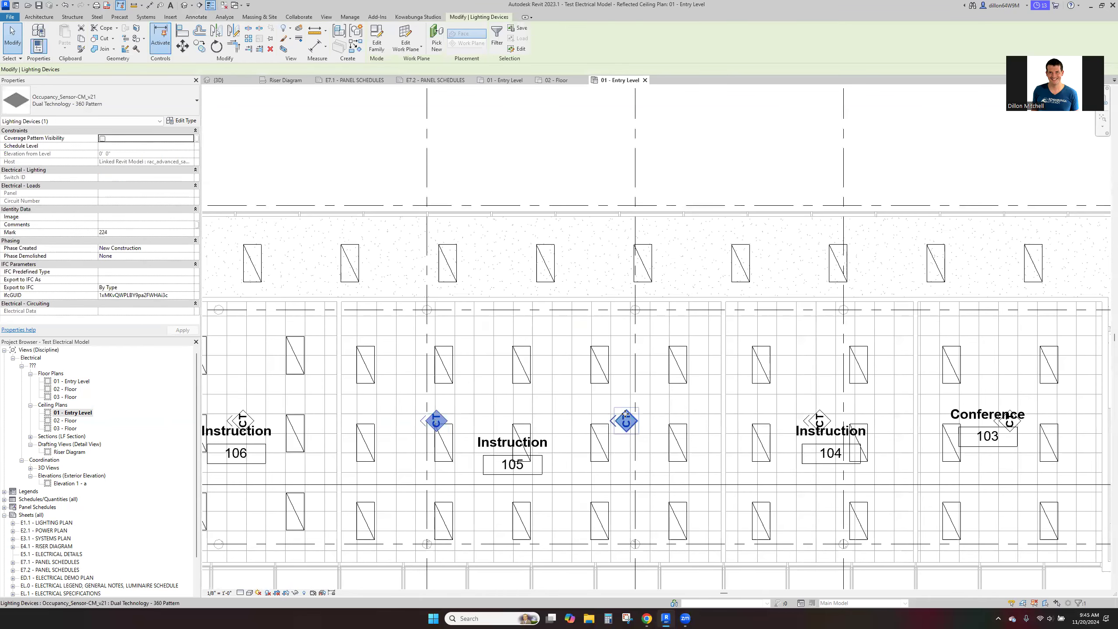
scroll(625, 407, "down", 2)
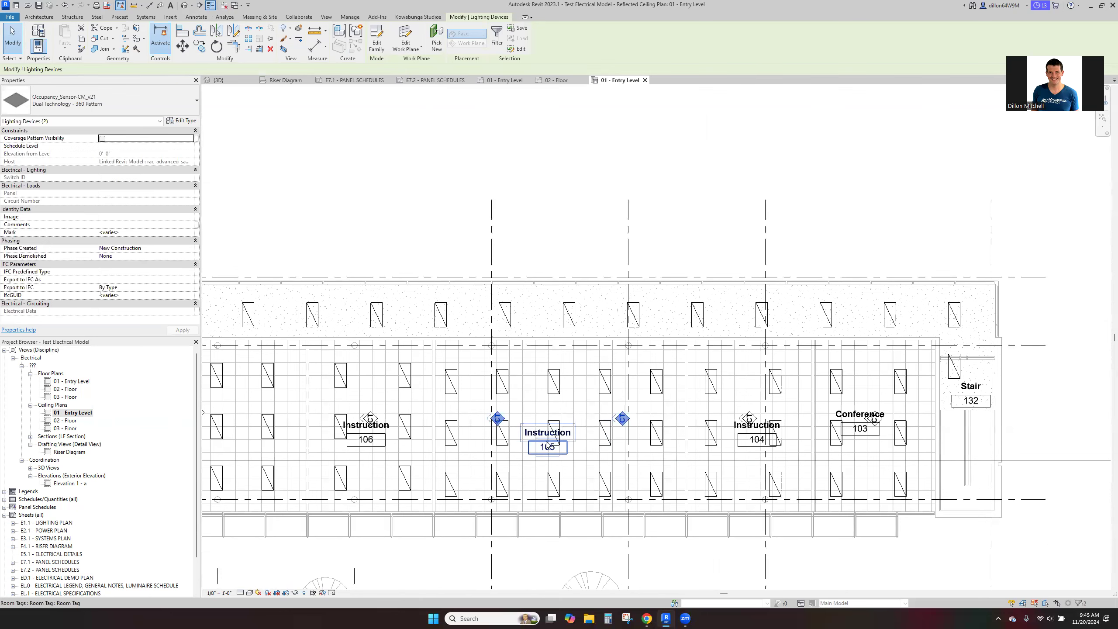
middle_click_drag(519, 427, 578, 438)
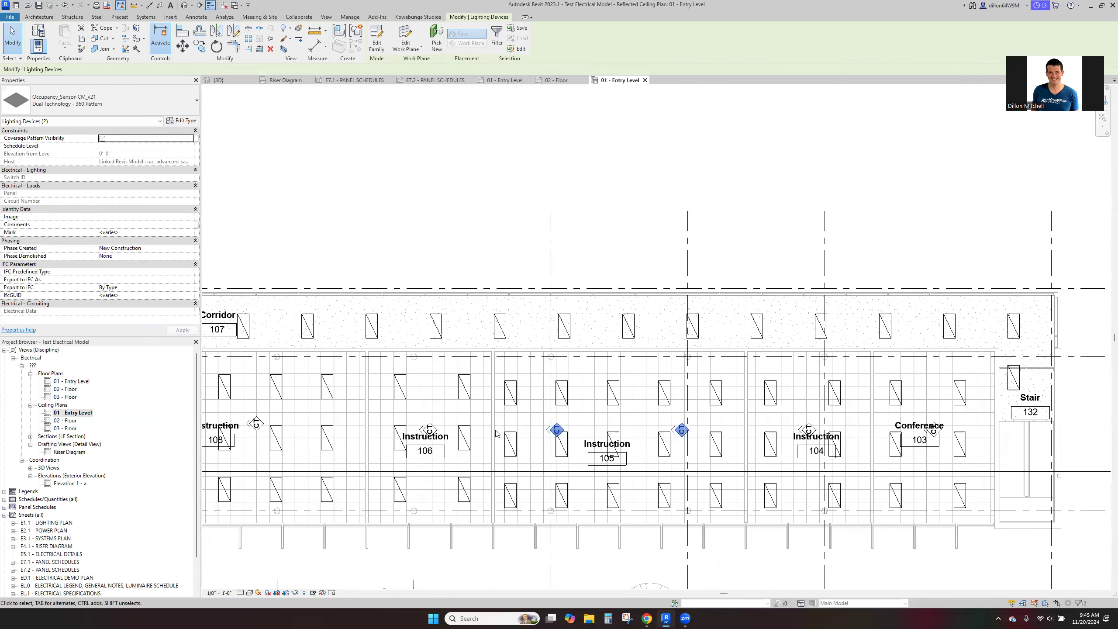
left_click(532, 405)
- Look over the fixture layout across the rest of the 01 - Entry Level ceiling plan, from the restrooms to the north wing
mouse_move(498, 399)
middle_mouse_down()
mouse_move(520, 439)
mouse_move(537, 443)
middle_mouse_up()
middle_click_drag(273, 512, 508, 504)
scroll(509, 504, "up", 1)
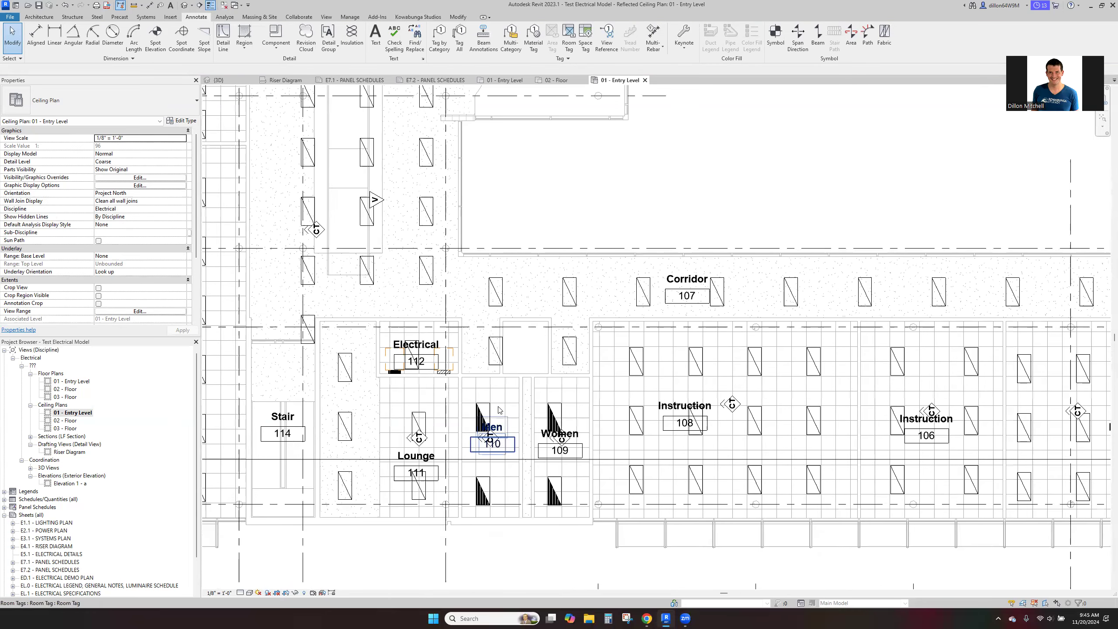
scroll(546, 454, "down", 3)
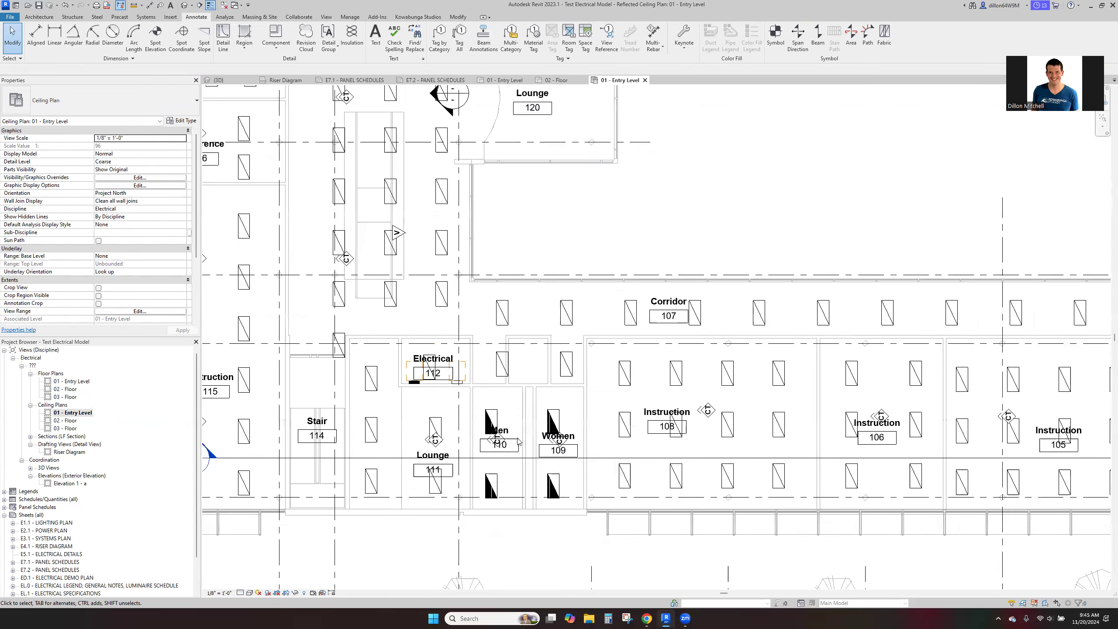
middle_click_drag(481, 271, 480, 458)
middle_click_drag(554, 229, 389, 348)
scroll(407, 367, "down", 3)
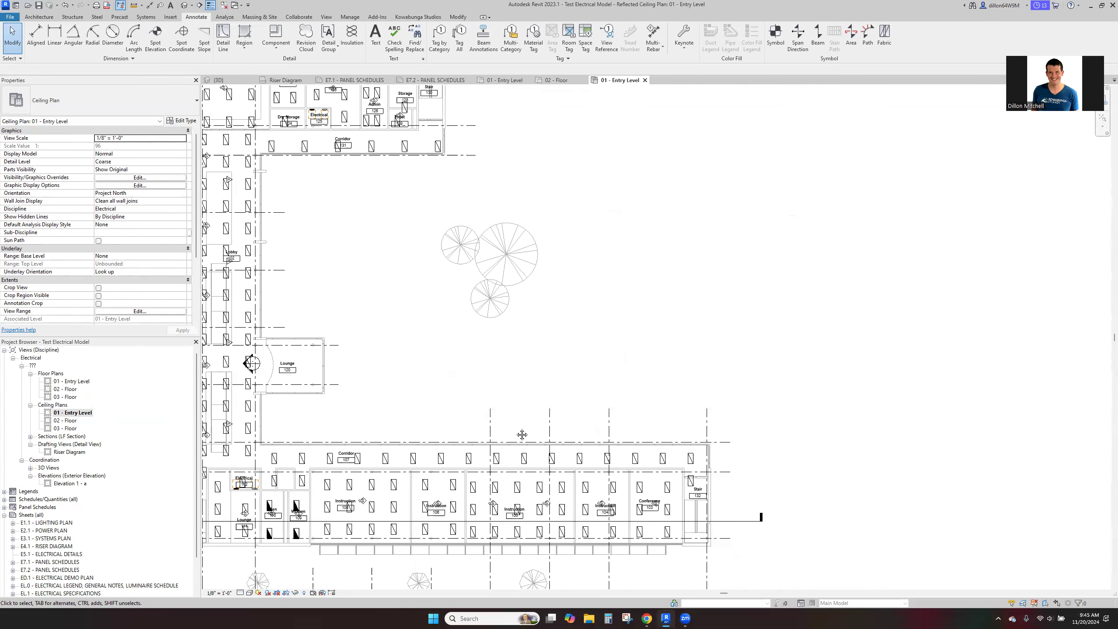
middle_click_drag(424, 383, 554, 443)
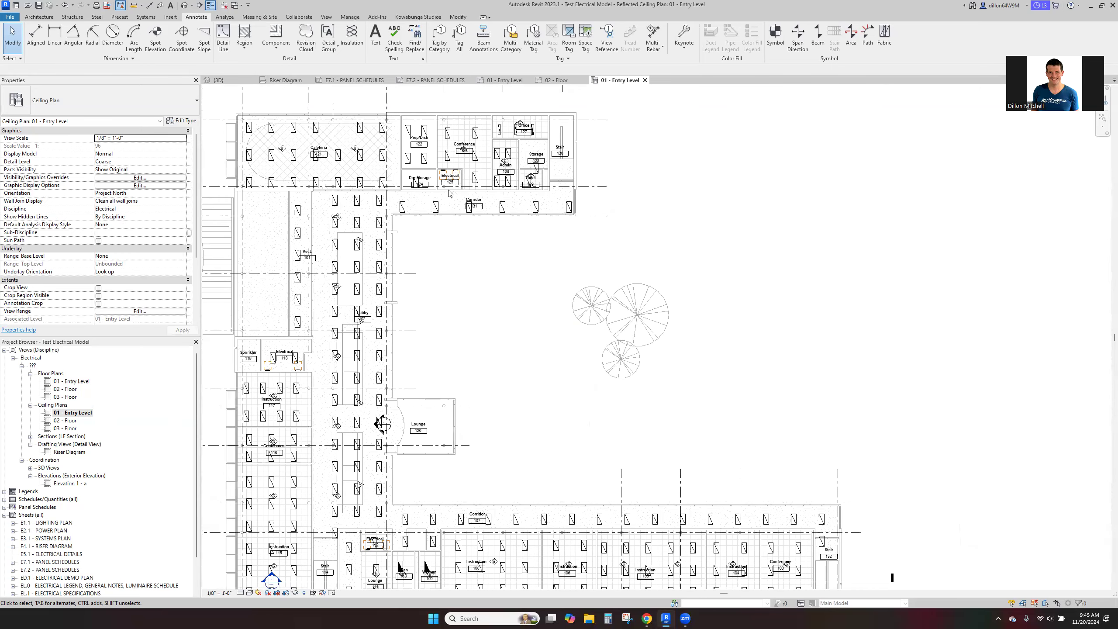
- Inspect the narrow troffer nearest the wall in Office 127 and compare it with the fixtures in Admin 126
scroll(506, 116, "up", 13)
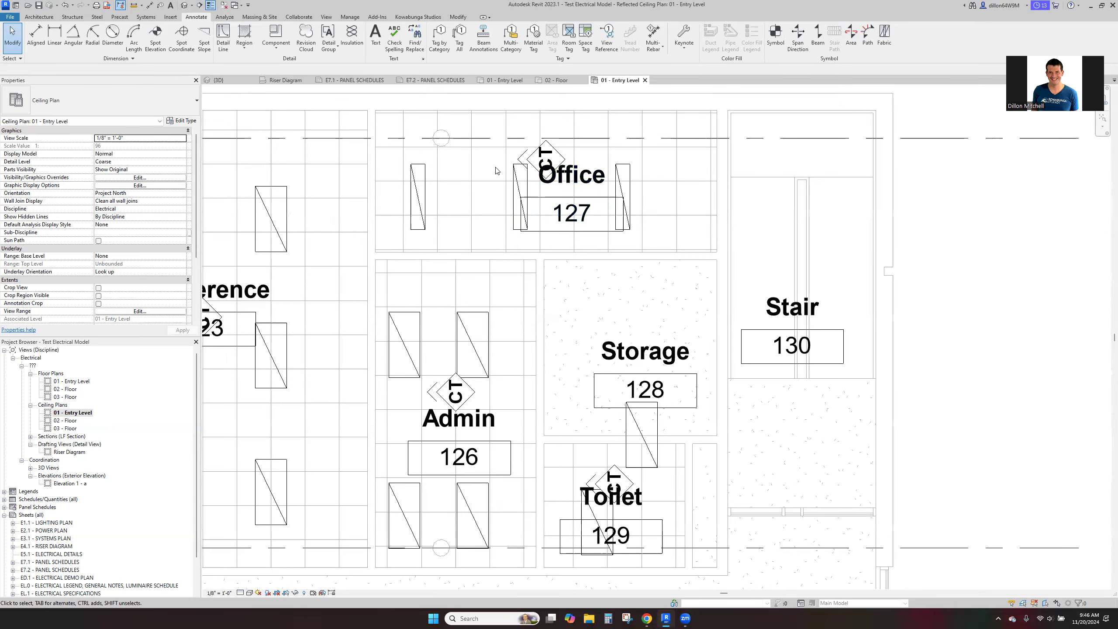
left_click(418, 189)
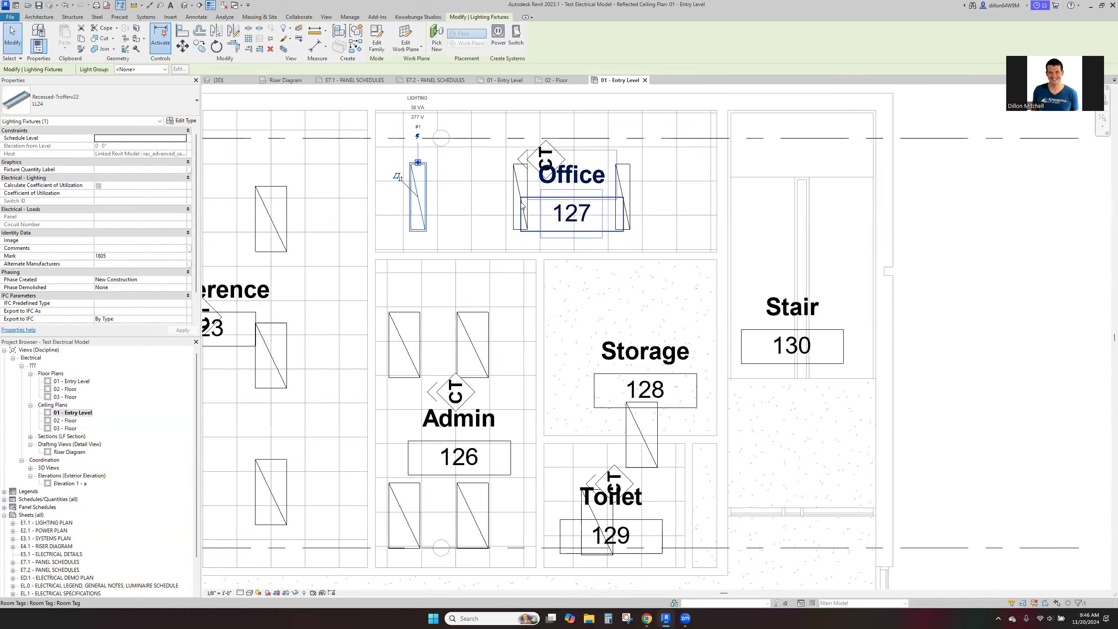
left_click(437, 320)
scroll(437, 320, "down", 2)
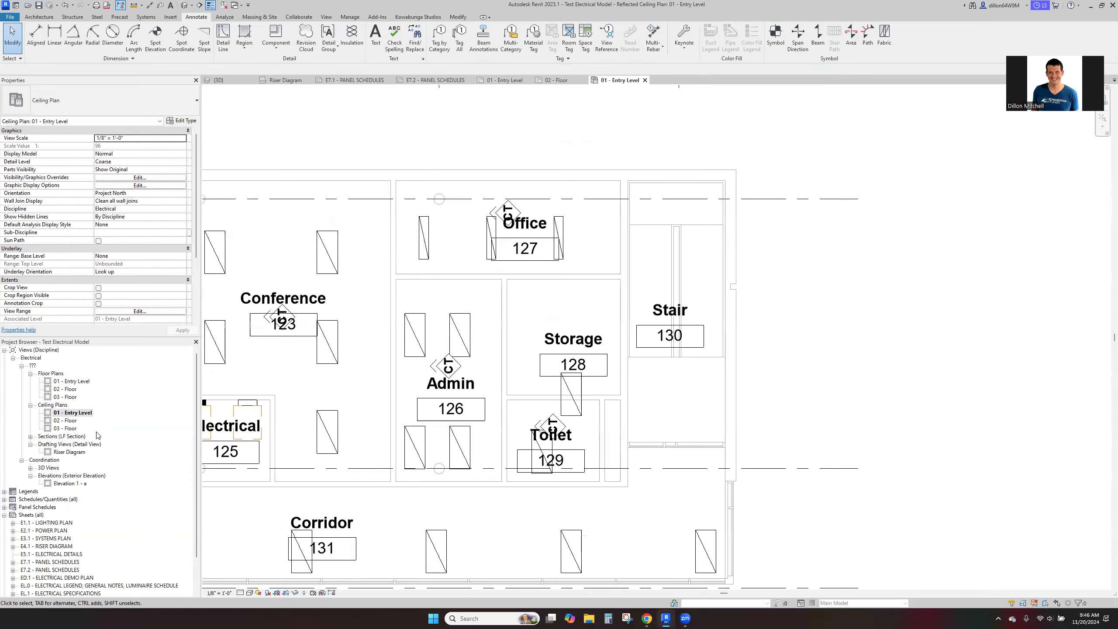
- Open the 02 - Floor ceiling plan and look over its lighting fixtures, from the north wing to the south corridor
double_click(65, 420)
scroll(551, 344, "down", 5)
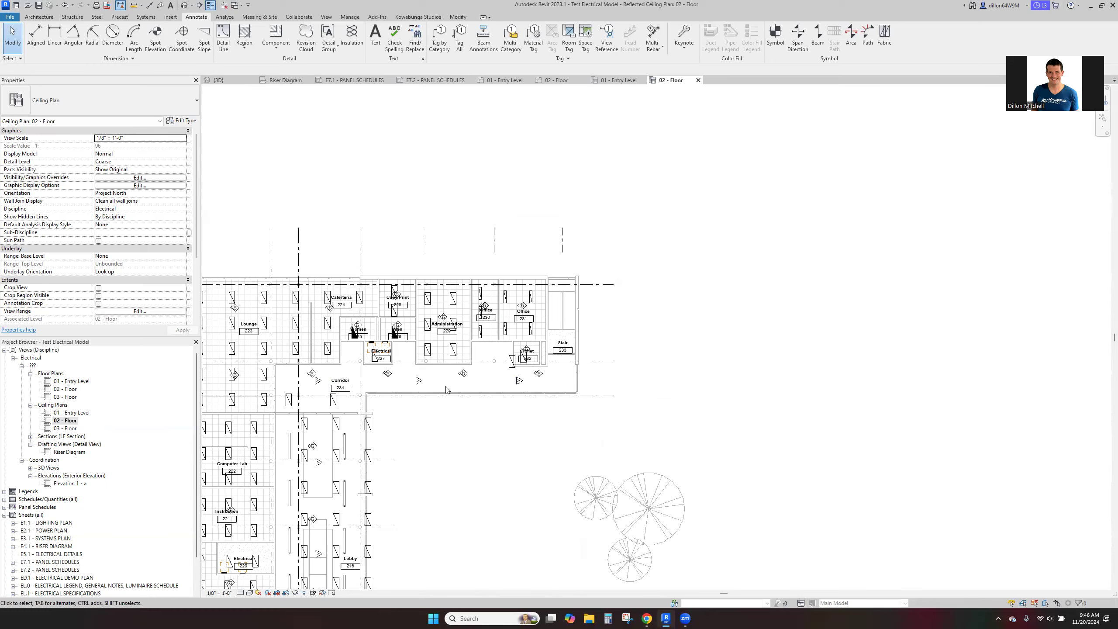
middle_click_drag(249, 486, 324, 340)
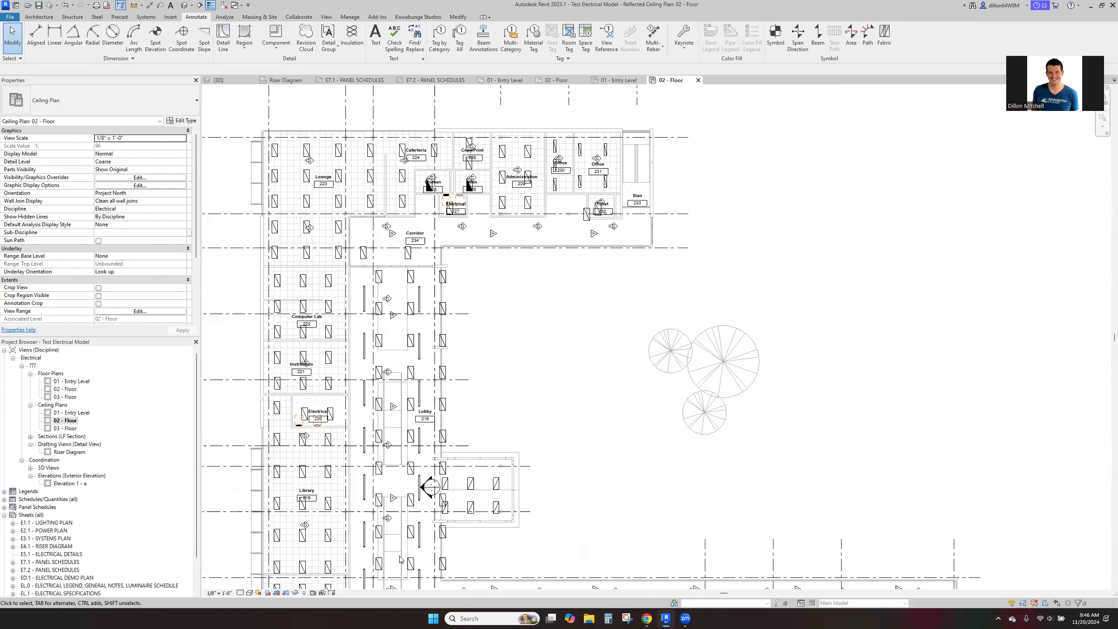
middle_click_drag(402, 555, 412, 368)
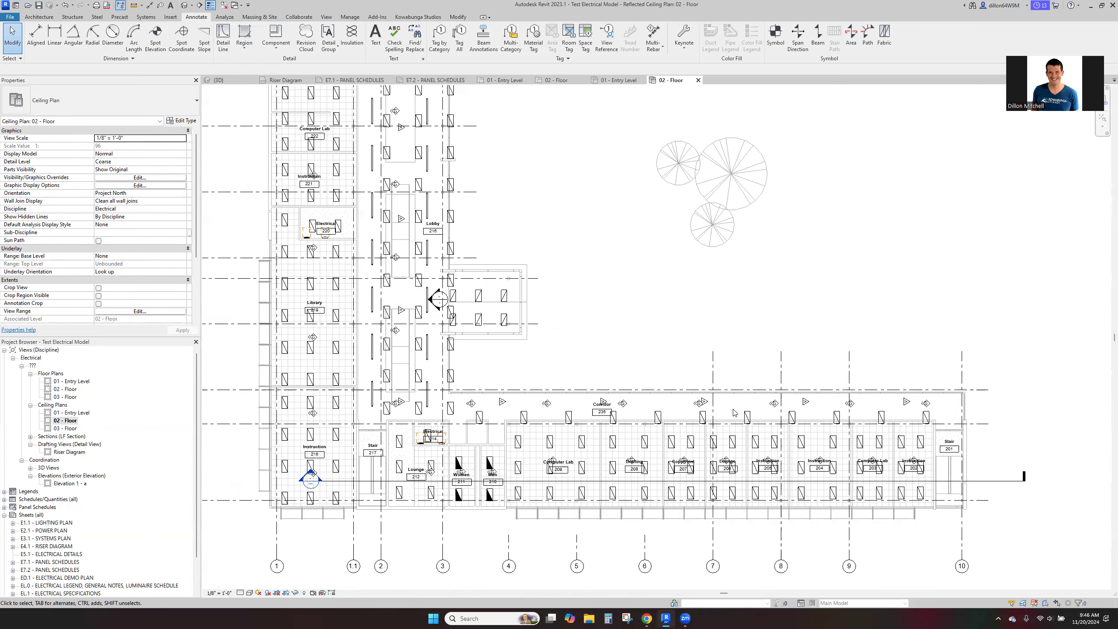
scroll(465, 419, "up", 3)
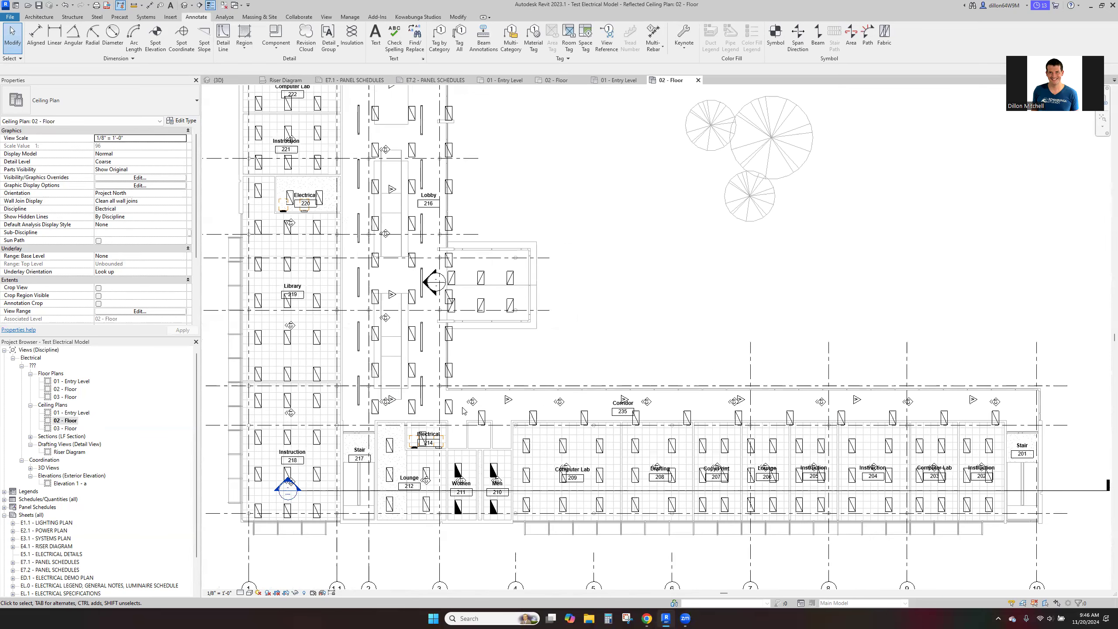
- Select the eleven troffers along Corridor 235 and move them up into the corridor, then slightly right
left_click_drag(465, 410, 1056, 449)
middle_click_drag(1056, 448, 663, 403)
left_click_drag(663, 404, 819, 398)
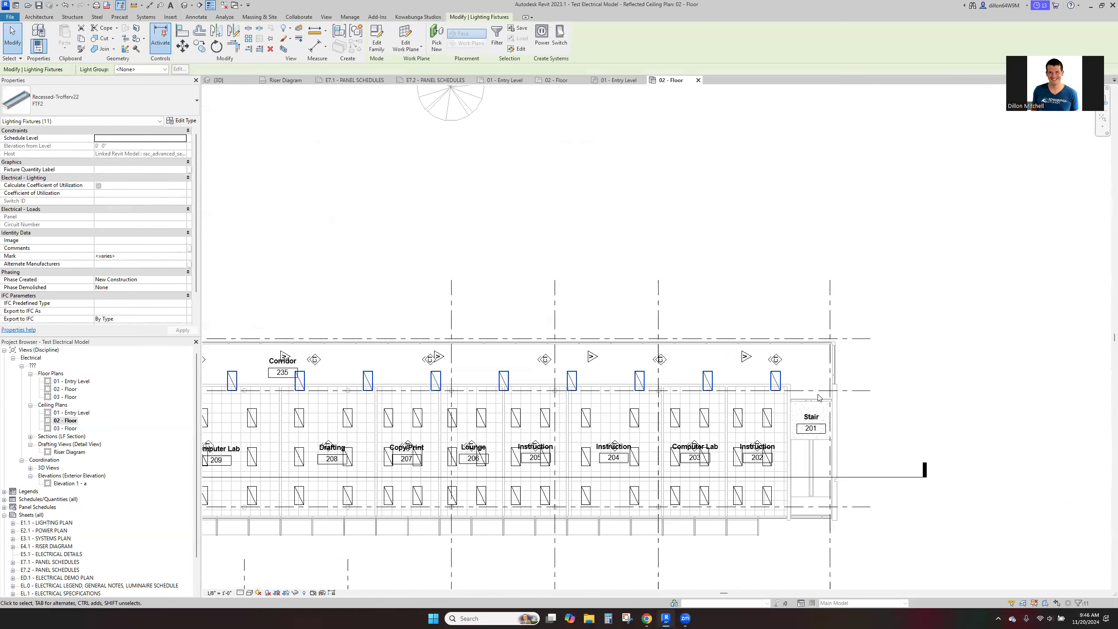
middle_click_drag(352, 370, 644, 401)
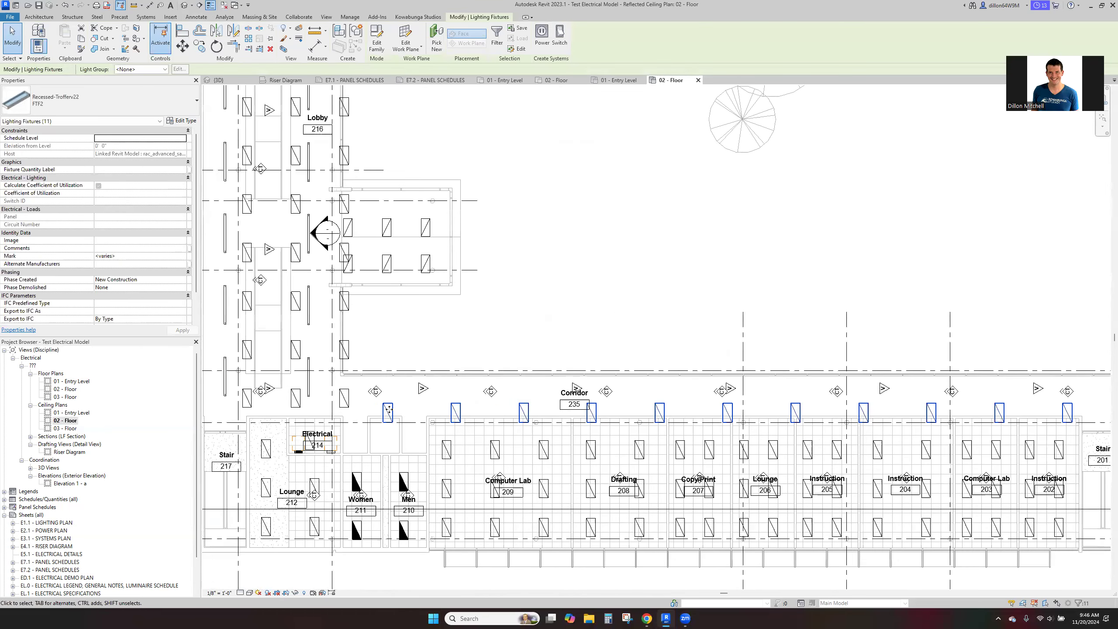
scroll(389, 409, "up", 1)
scroll(388, 409, "up", 1)
left_click_drag(389, 410, 389, 385)
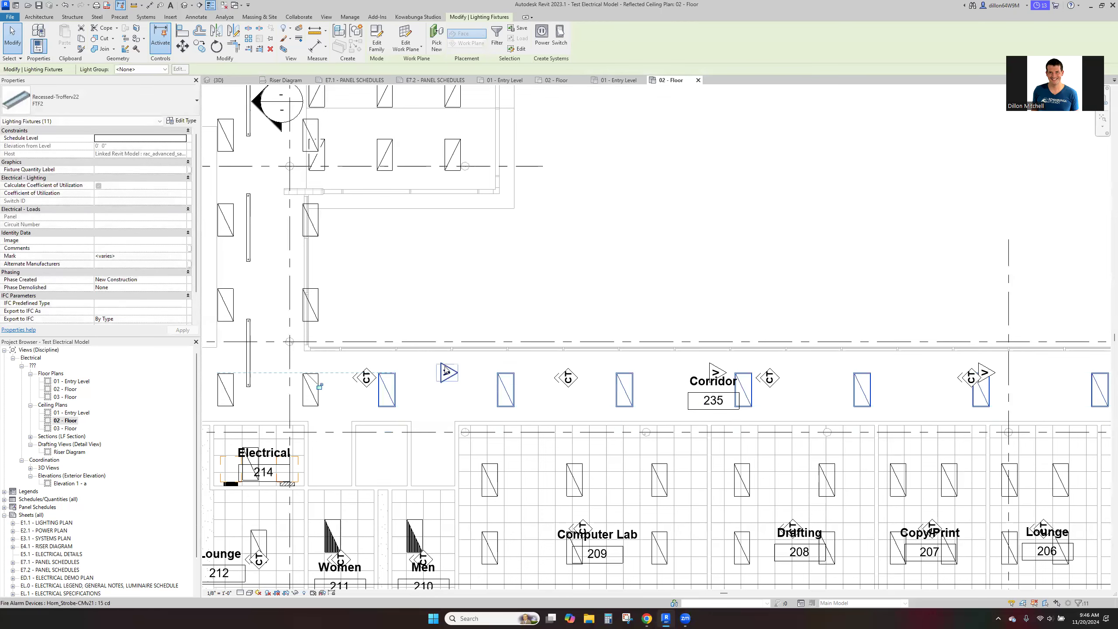
scroll(484, 332, "down", 4)
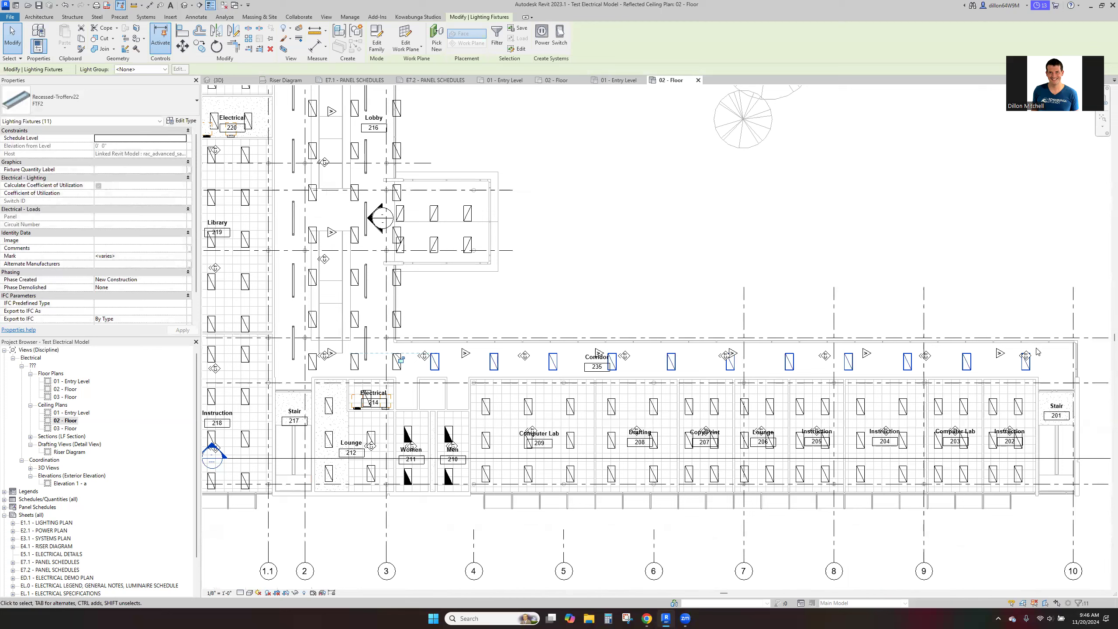
left_click_drag(447, 365, 452, 365)
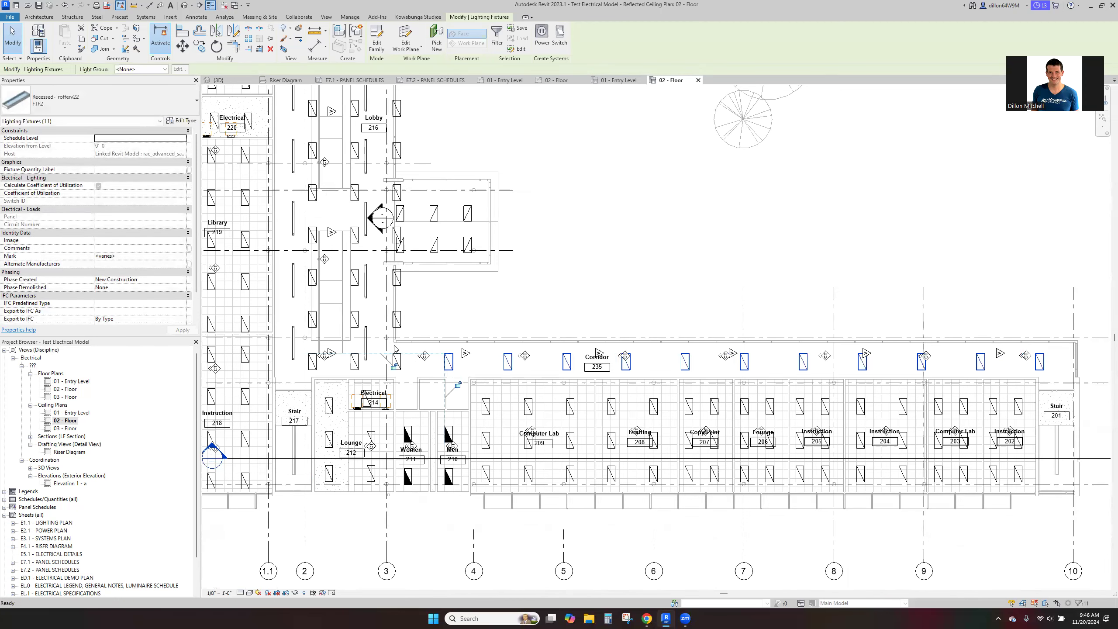
key("Escape")
- Try shifting the Lobby 216 troffers and ceiling devices left off the wall, then undo the move
scroll(384, 325, "down", 3)
middle_click_drag(482, 311, 615, 437)
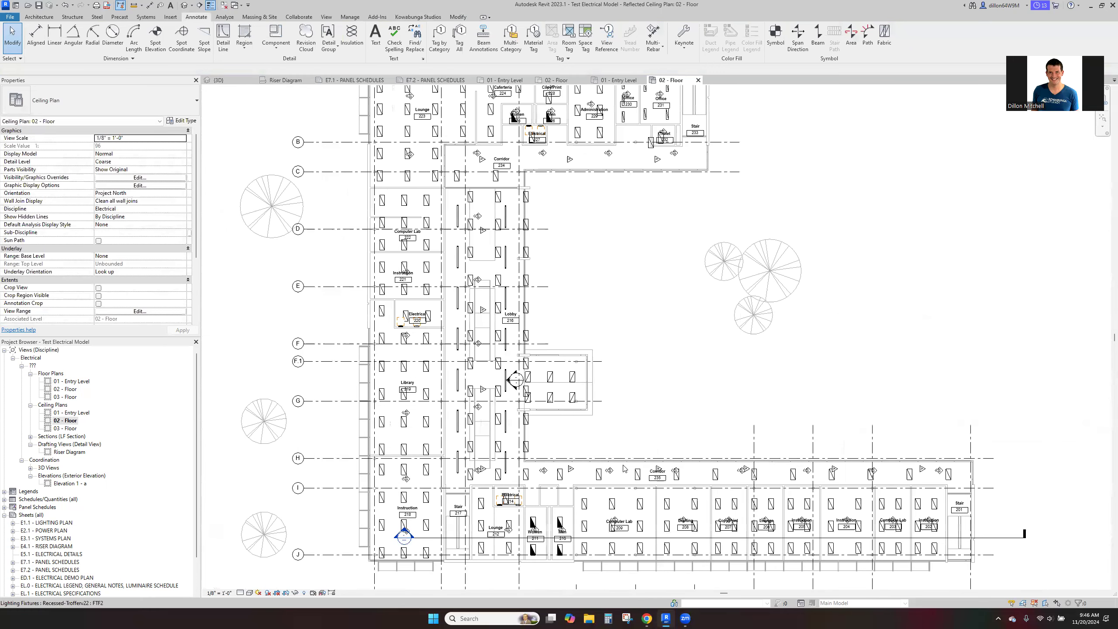
middle_click_drag(530, 194, 512, 338)
middle_click_drag(493, 257, 467, 132)
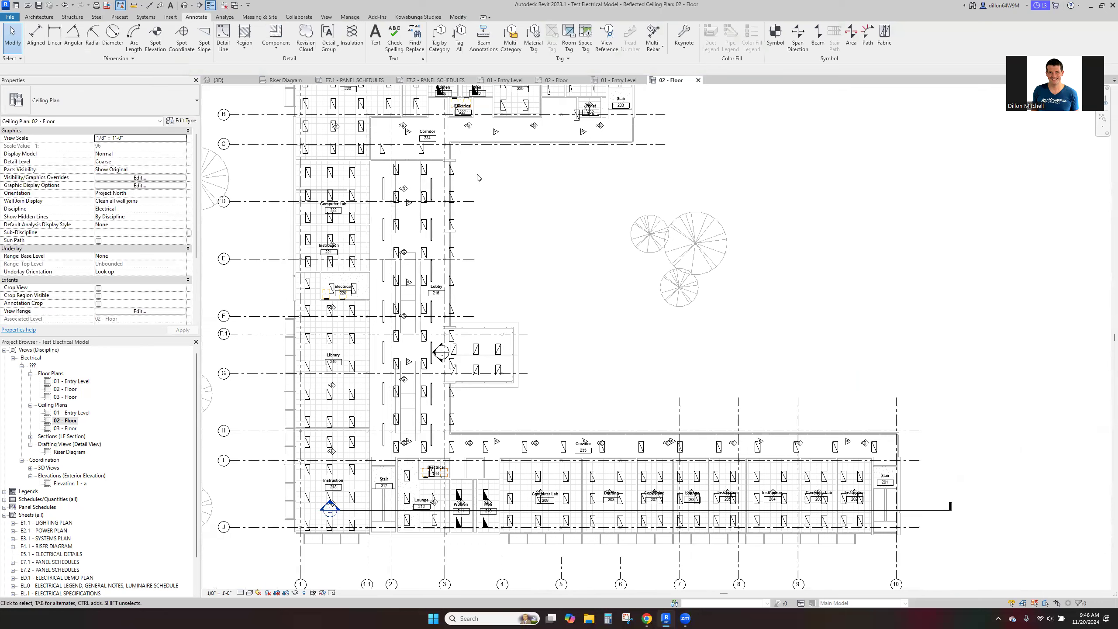
left_click_drag(372, 157, 428, 450)
scroll(459, 450, "up", 1)
scroll(458, 447, "up", 2)
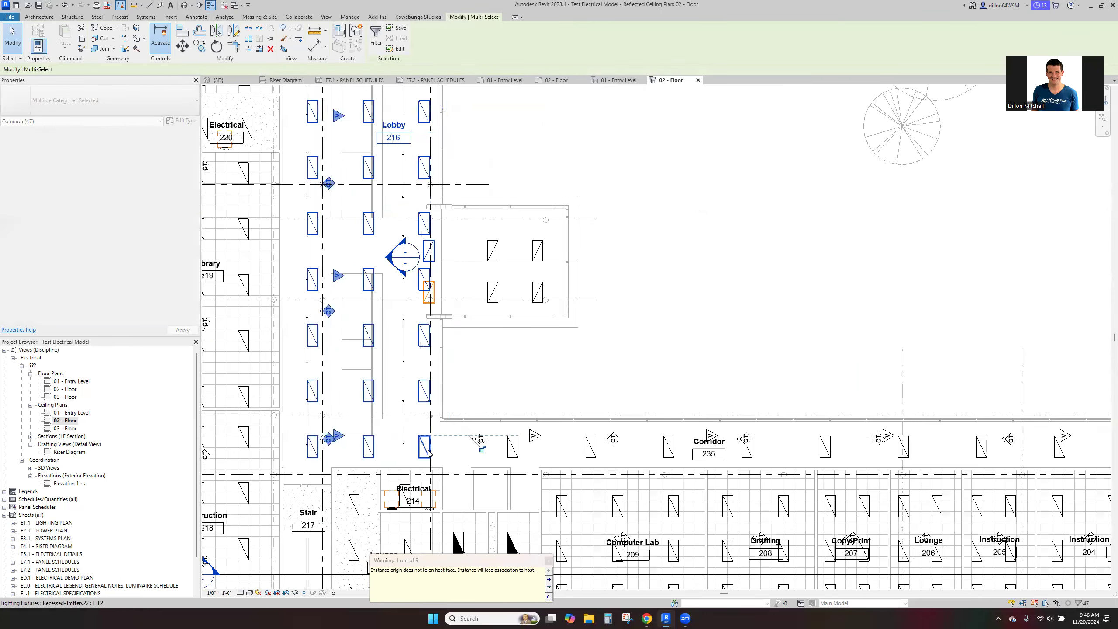
key("Escape")
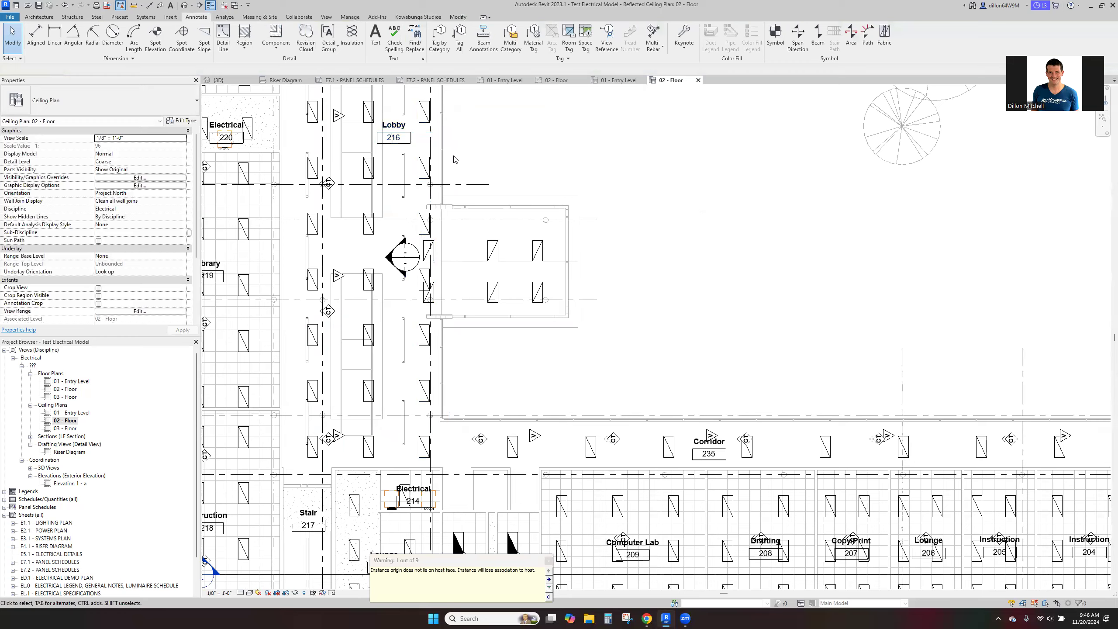
scroll(538, 167, "down", 2)
mouse_move(489, 216)
middle_mouse_down()
mouse_move(427, 417)
mouse_move(497, 225)
middle_mouse_up()
scroll(432, 412, "up", 3)
scroll(452, 387, "down", 2)
scroll(448, 241, "up", 2)
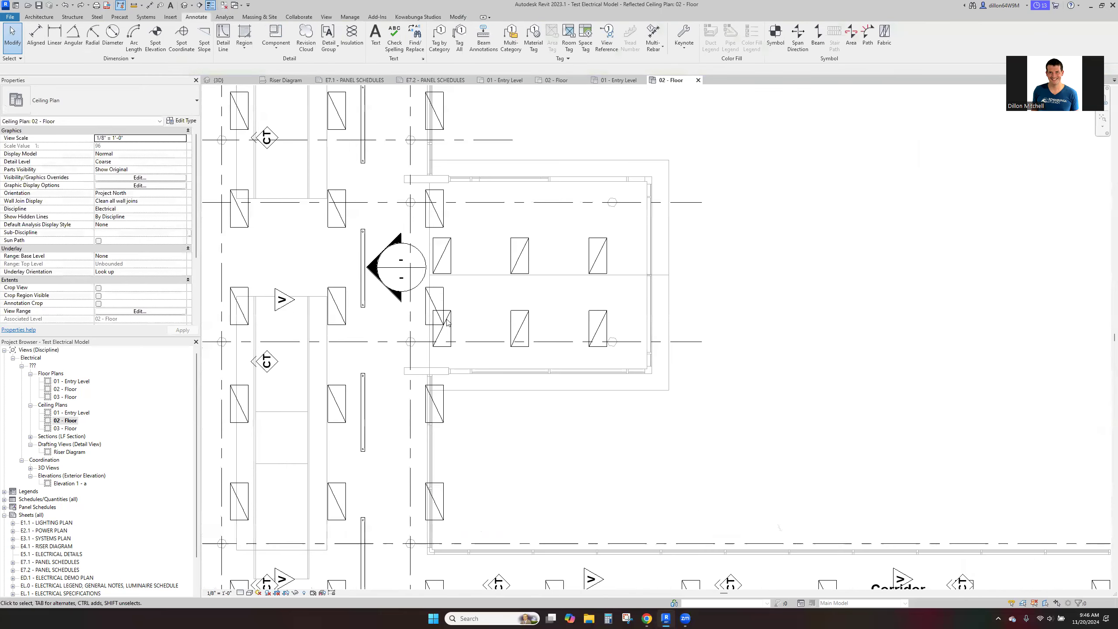
- Finish reviewing the second floor, then open the 03 - Floor ceiling plan and look over its whole lighting layout
scroll(435, 200, "down", 3)
middle_click_drag(434, 194, 575, 368)
scroll(561, 418, "down", 3)
middle_click_drag(559, 415, 473, 383)
middle_click_drag(476, 306, 477, 278)
double_click(61, 428)
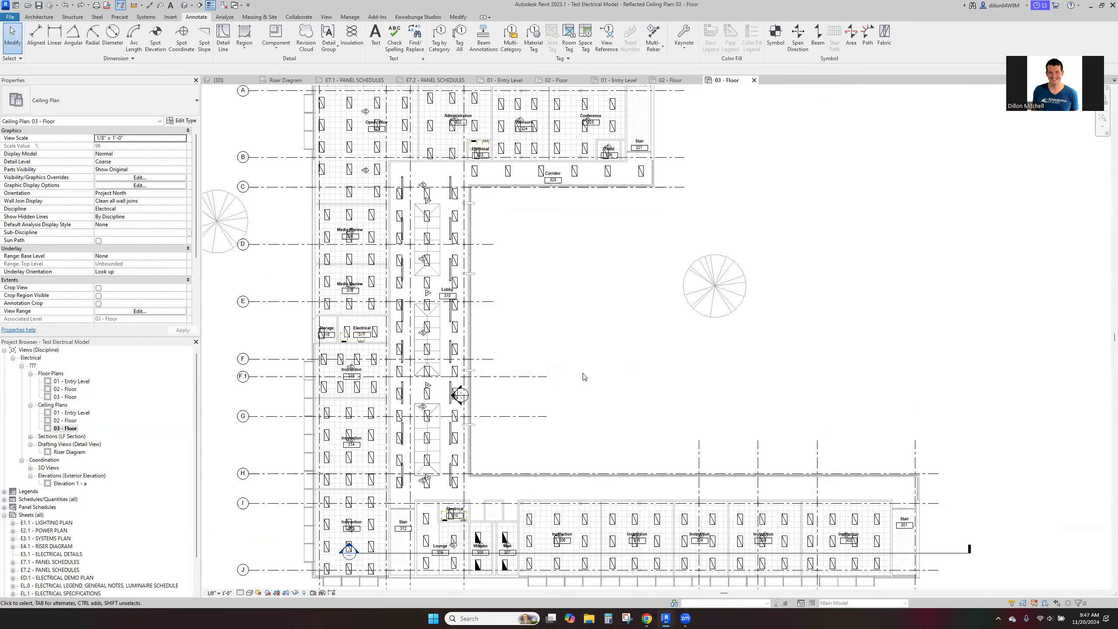
scroll(584, 378, "down", 2)
middle_click_drag(591, 383, 594, 412)
scroll(569, 387, "up", 1)
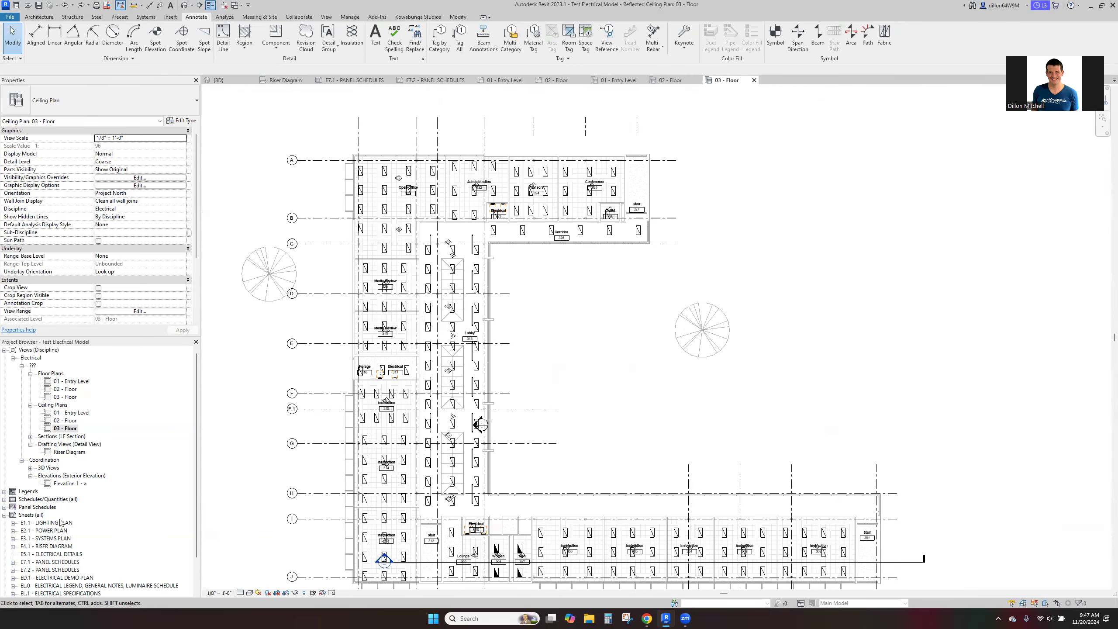
- Open panel schedule sheets E7.1 and E7.2 and examine the schedules placed on E7.2
double_click(56, 562)
double_click(62, 570)
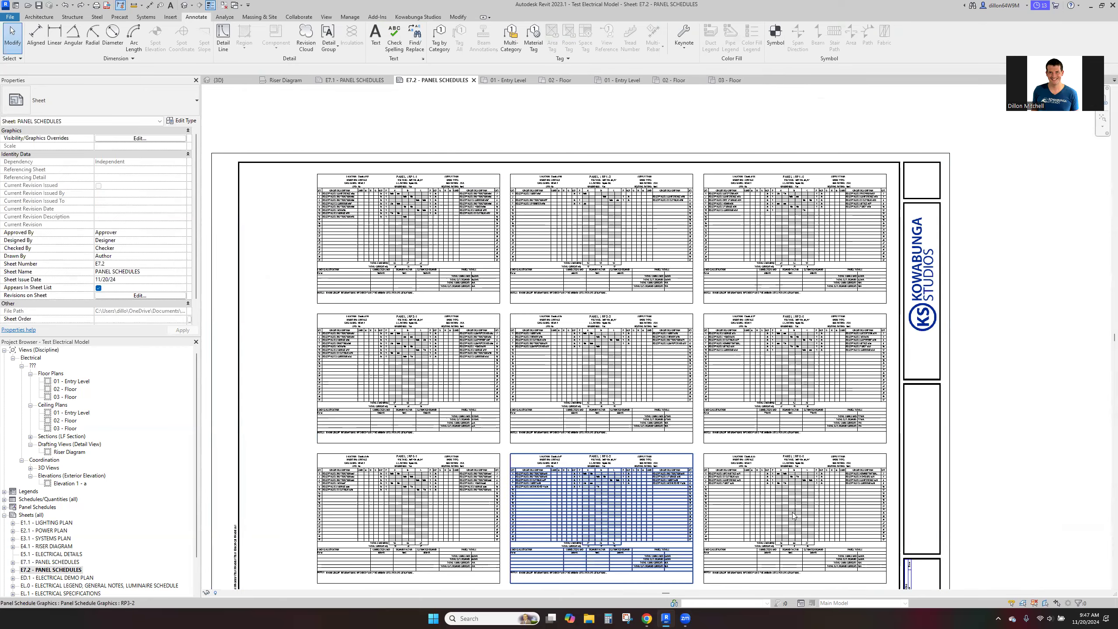
scroll(336, 493, "up", 1)
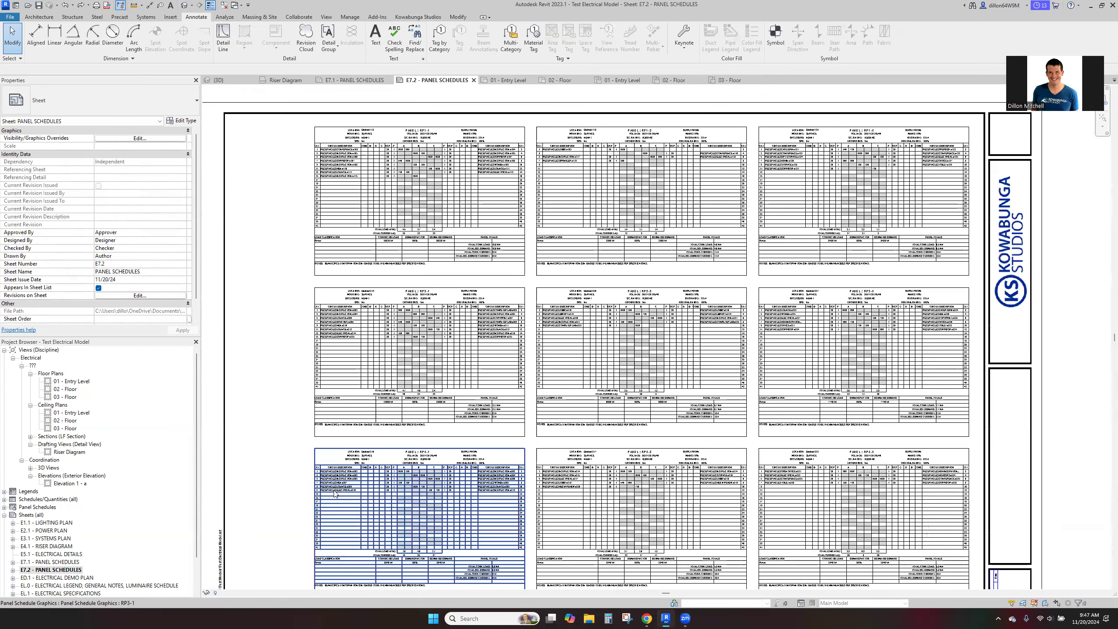
scroll(334, 491, "up", 4)
middle_click(262, 419)
middle_click(263, 420)
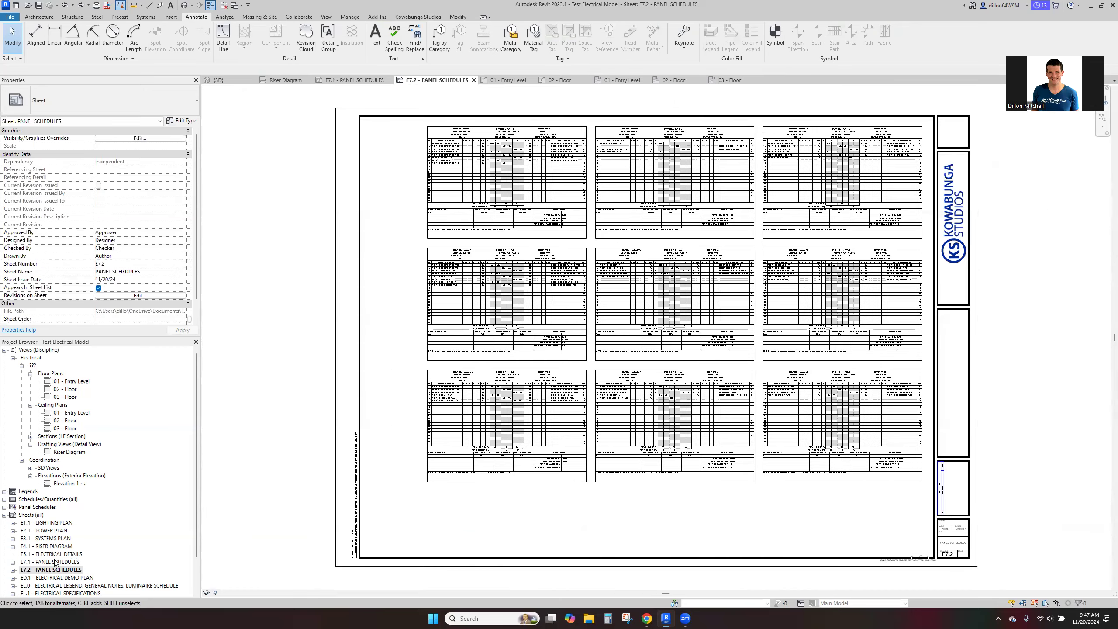
- Open the 01 - Entry Level floor plan and look over its receptacles, devices and wiring in both wings
double_click(73, 382)
scroll(336, 400, "down", 5)
middle_click_drag(500, 325, 574, 288)
middle_click_drag(626, 440, 525, 262)
middle_click_drag(592, 399, 457, 452)
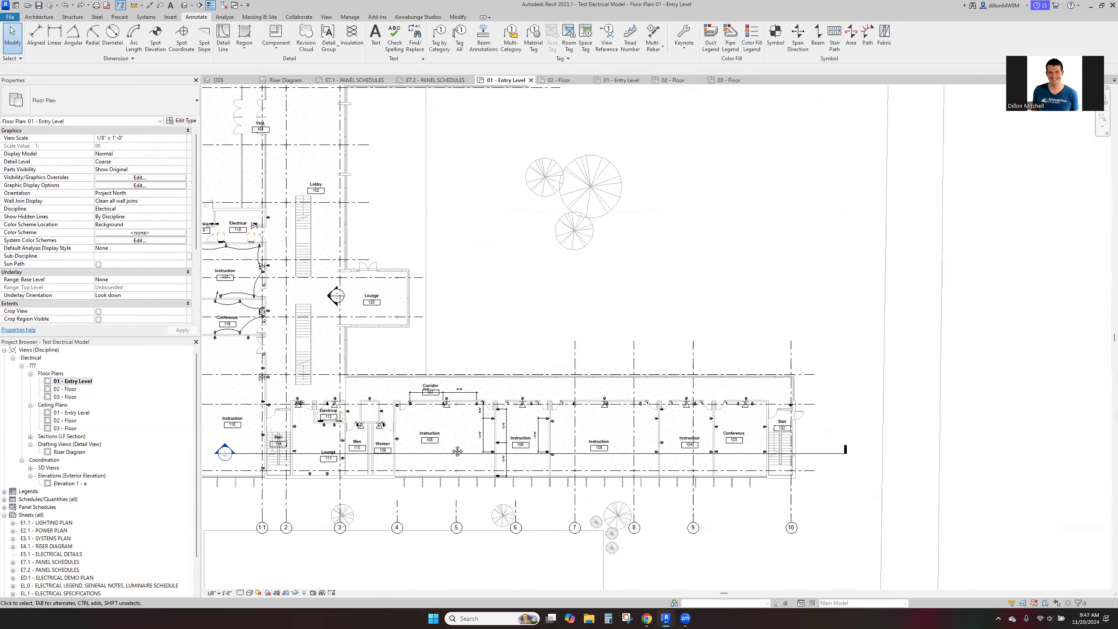
middle_click_drag(441, 367, 480, 418)
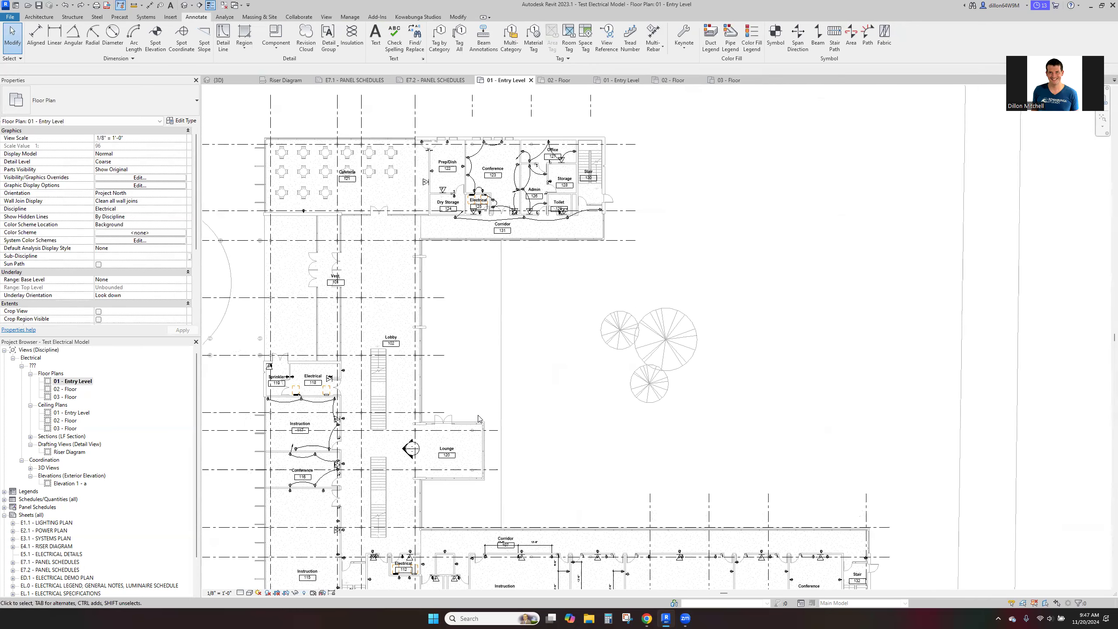
middle_click_drag(451, 346, 495, 401)
middle_click_drag(591, 454, 536, 340)
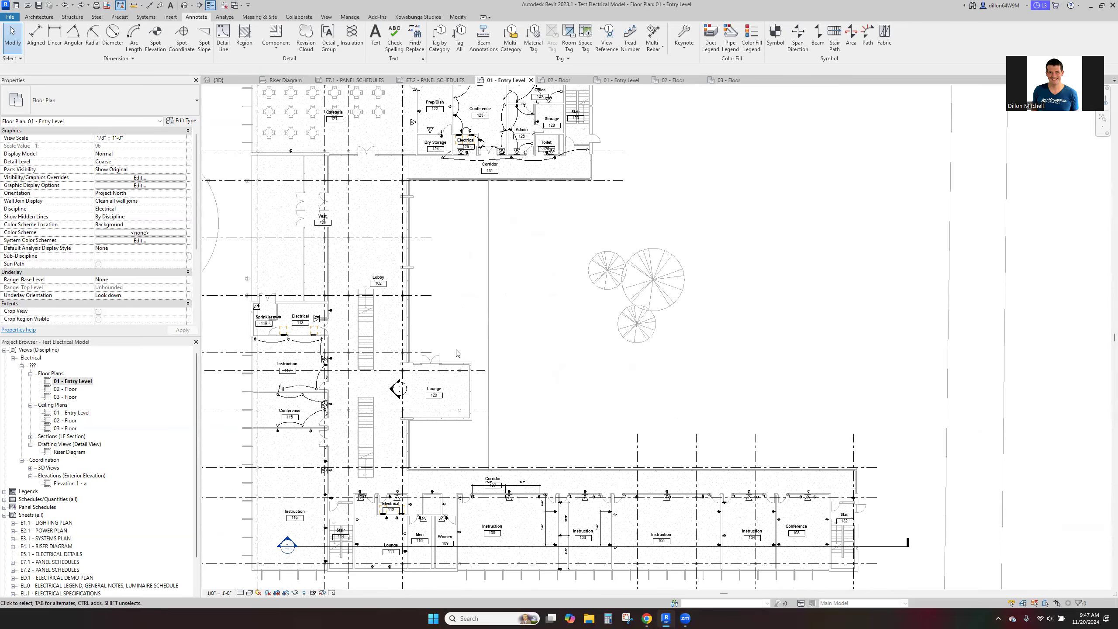
- Launch Skimboard with hosting to a linked model, view its Data Layout room settings, and close them without running
left_click(415, 17)
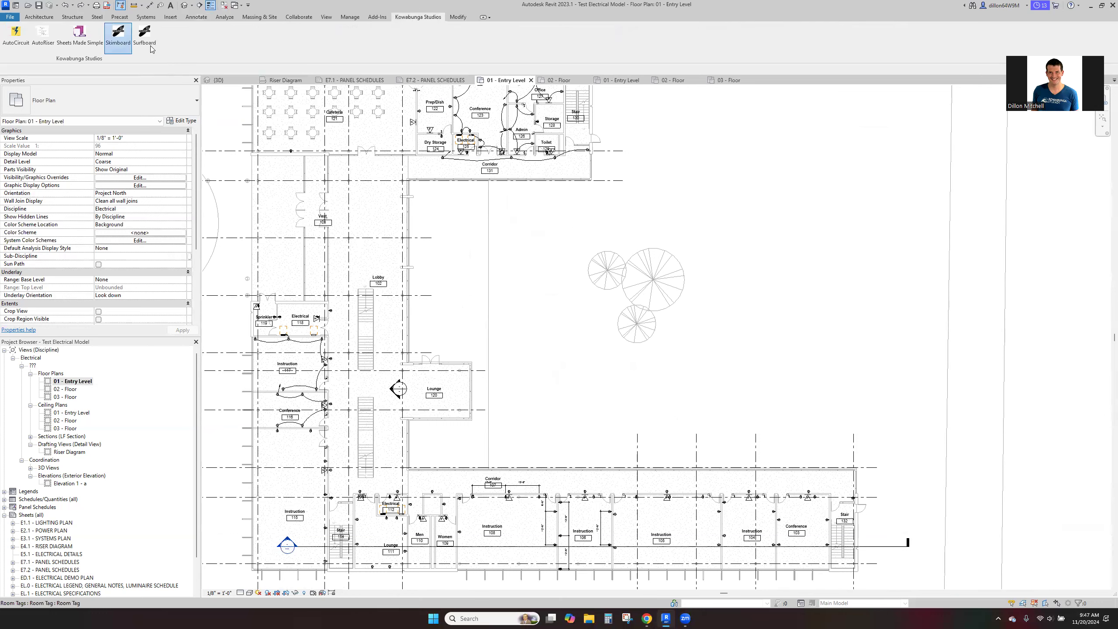
left_click(573, 337)
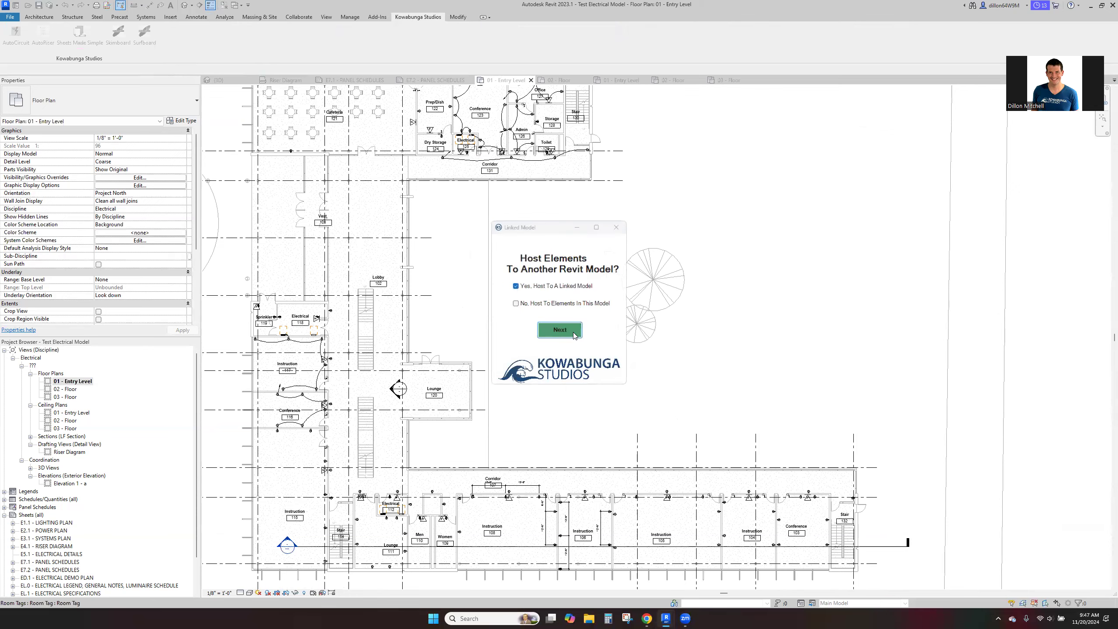
left_click(592, 305)
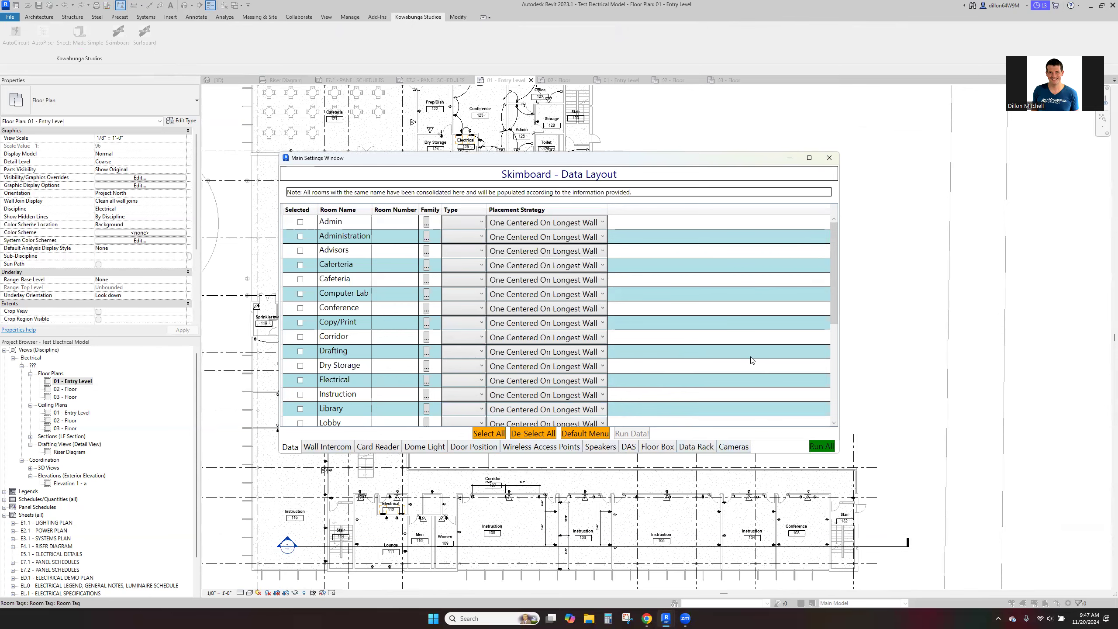
left_click(829, 158)
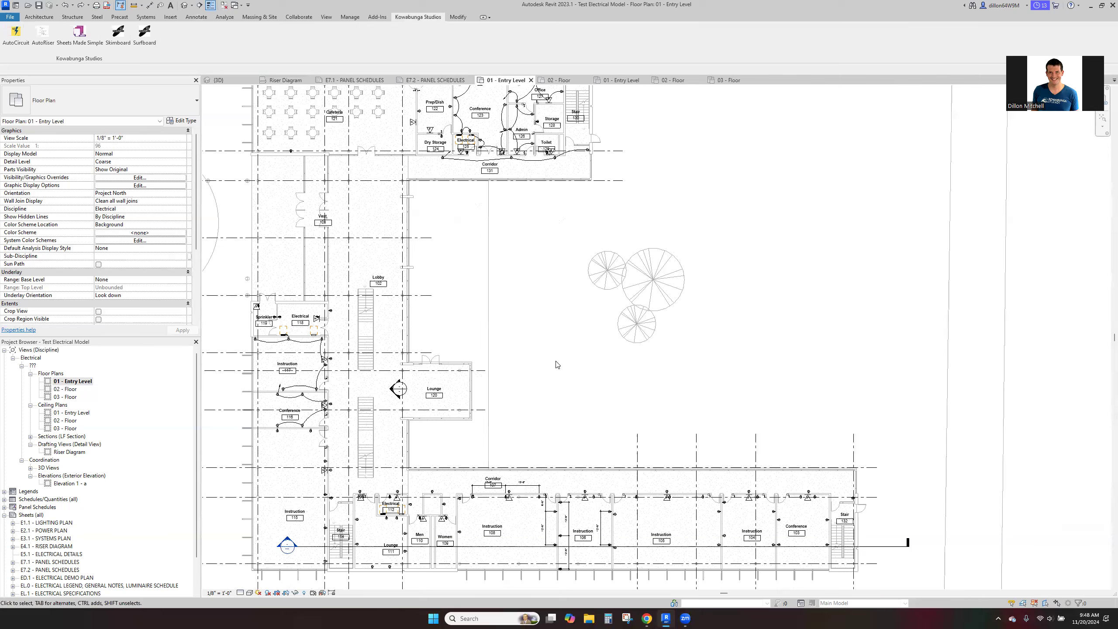
- Open the Riser Diagram drafting view
scroll(414, 370, "down", 3)
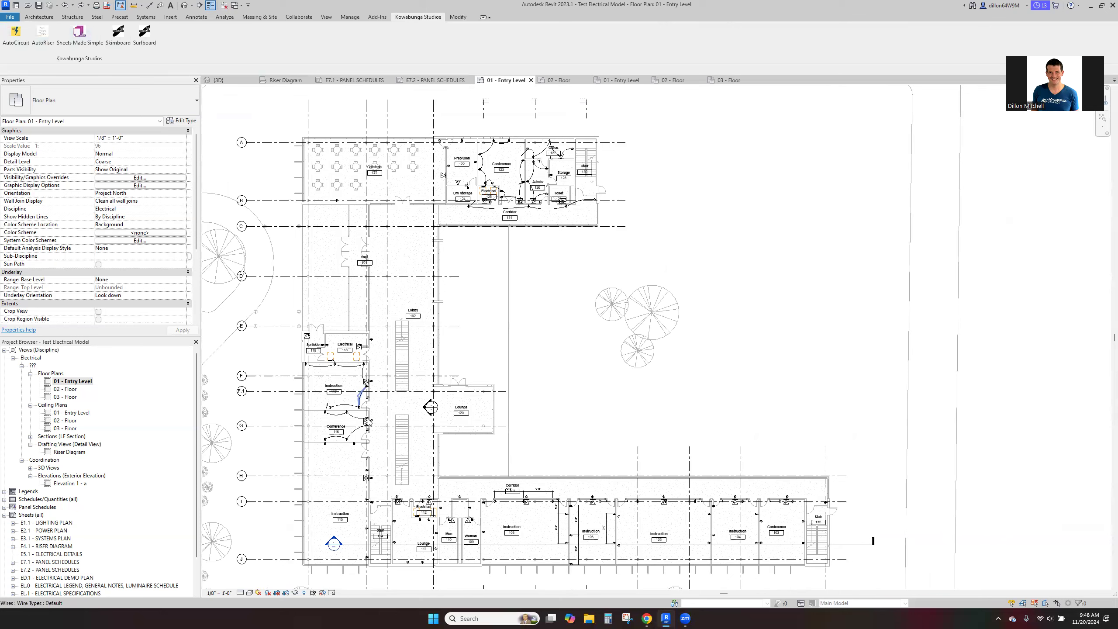
double_click(69, 452)
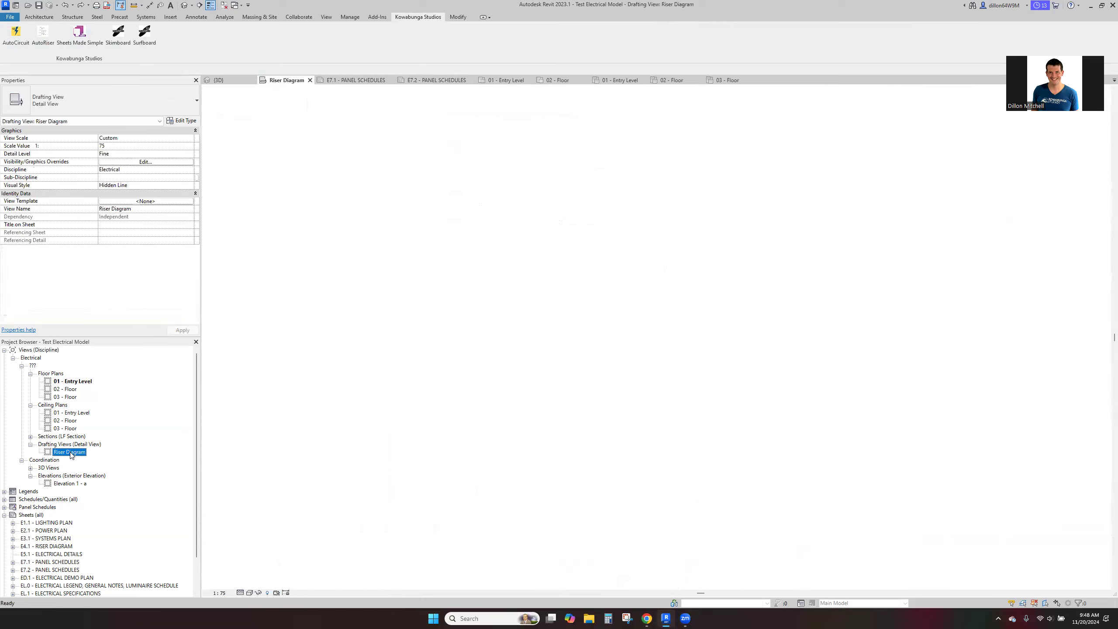